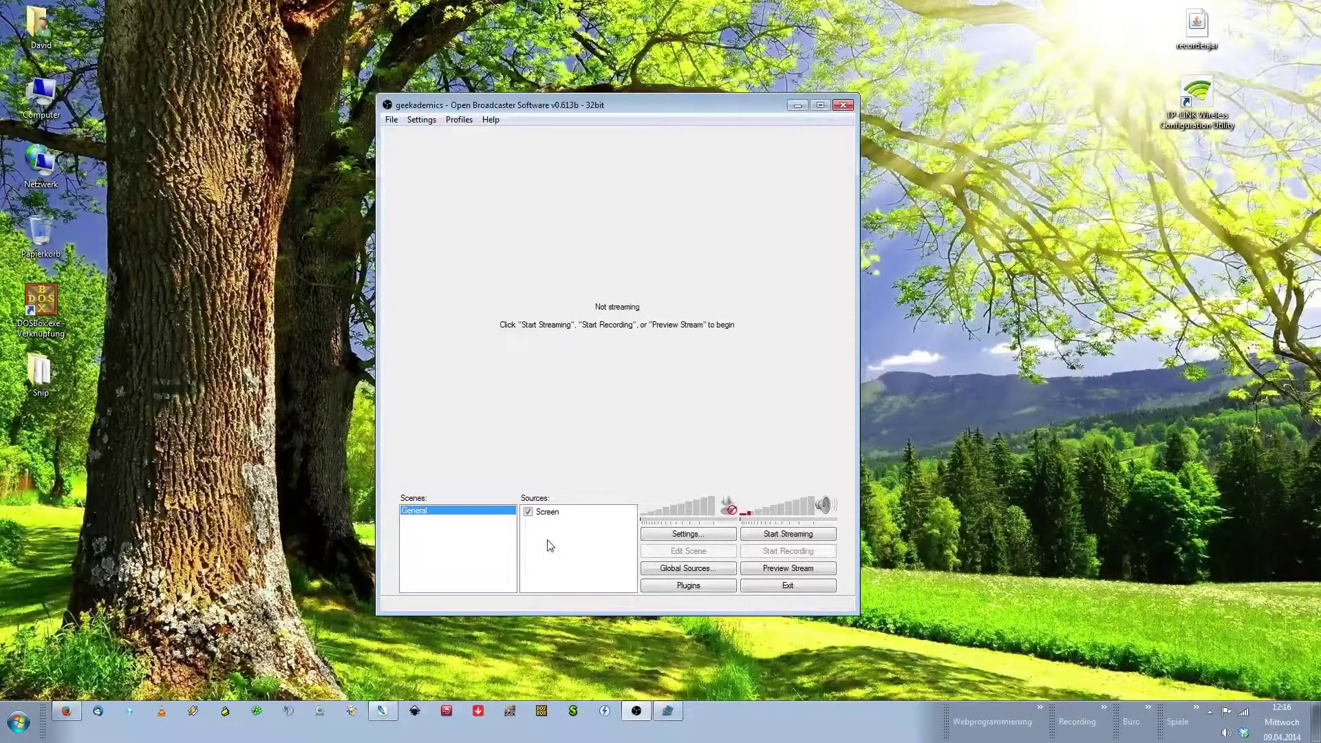
Select the Screen source, start a live desktop preview, and move the OBS window higher
click(541, 516)
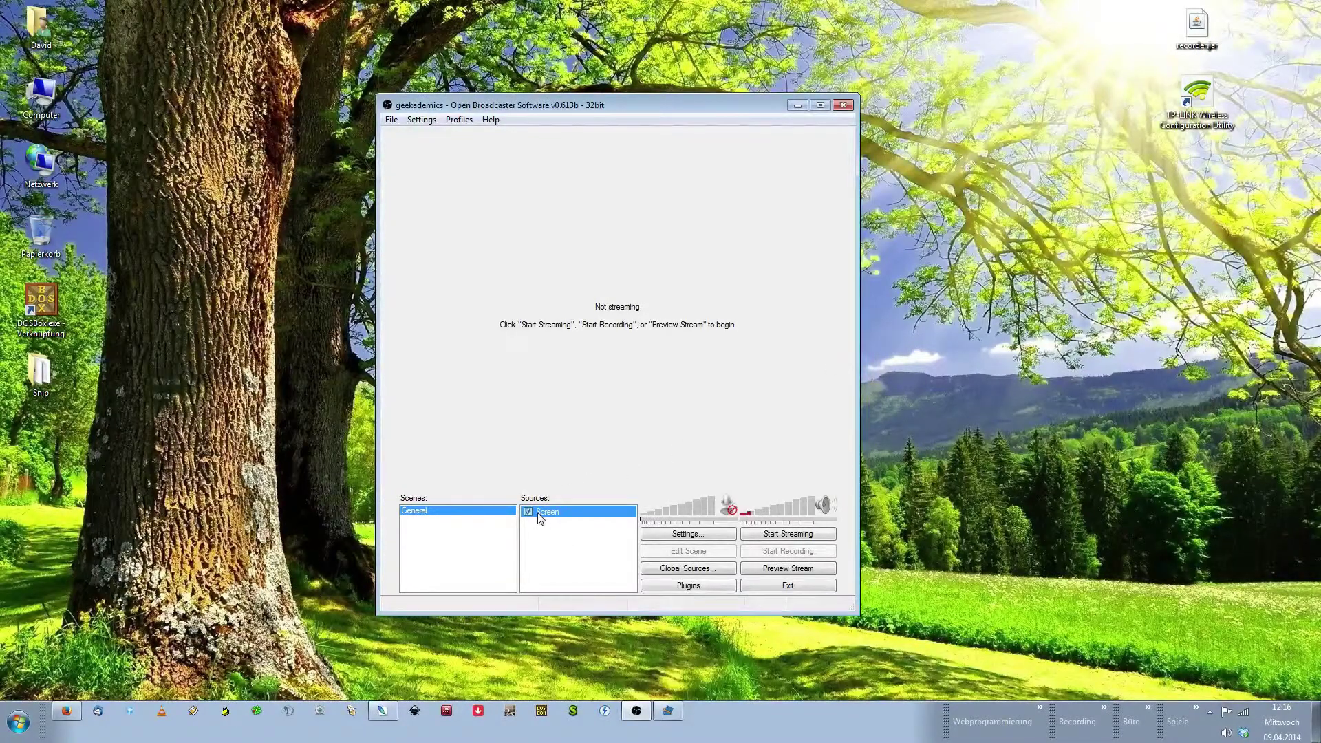
click(778, 571)
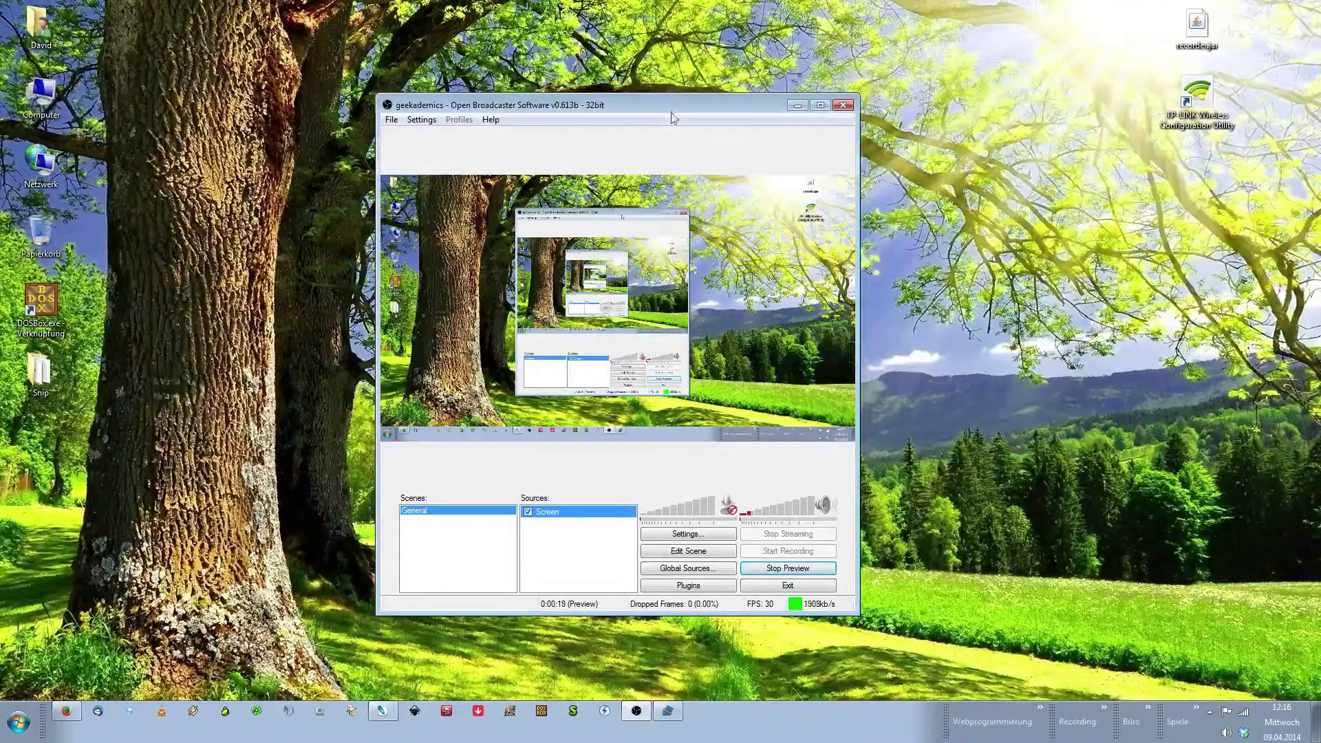
drag(670, 112, 676, 36)
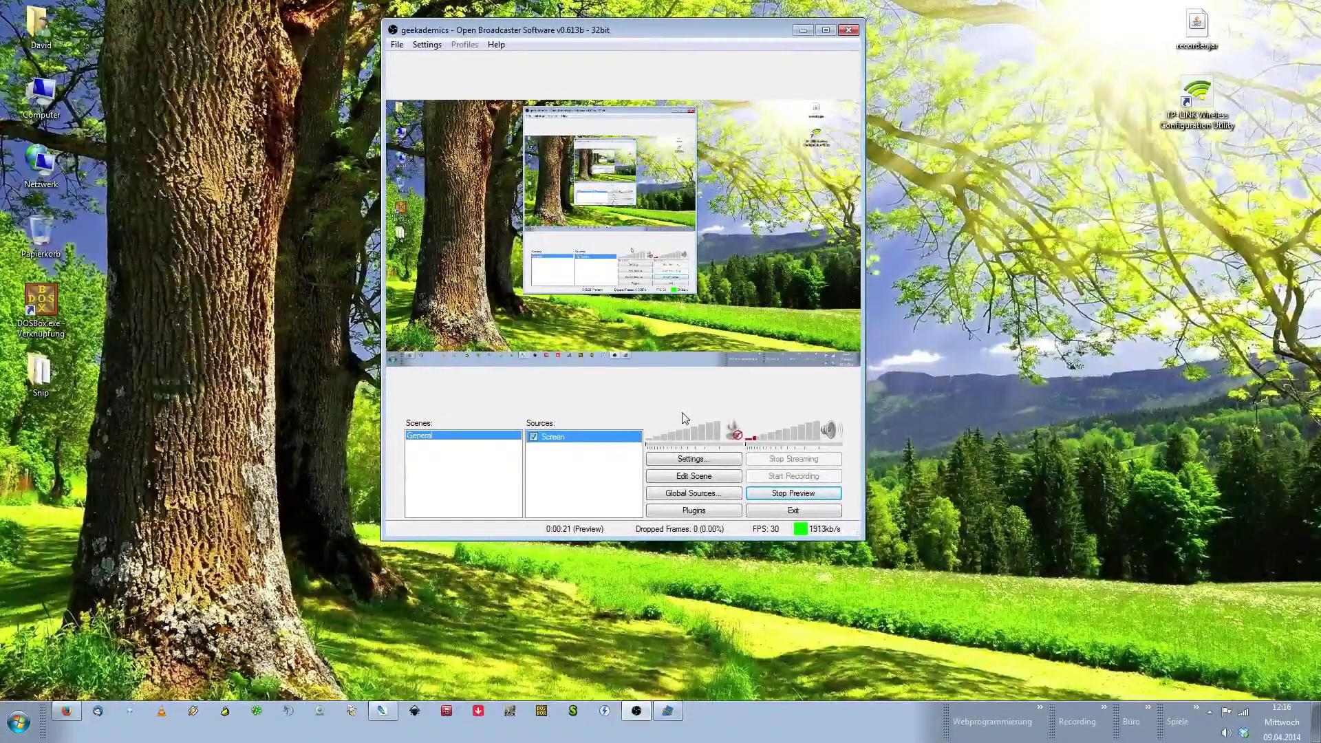
click(588, 486)
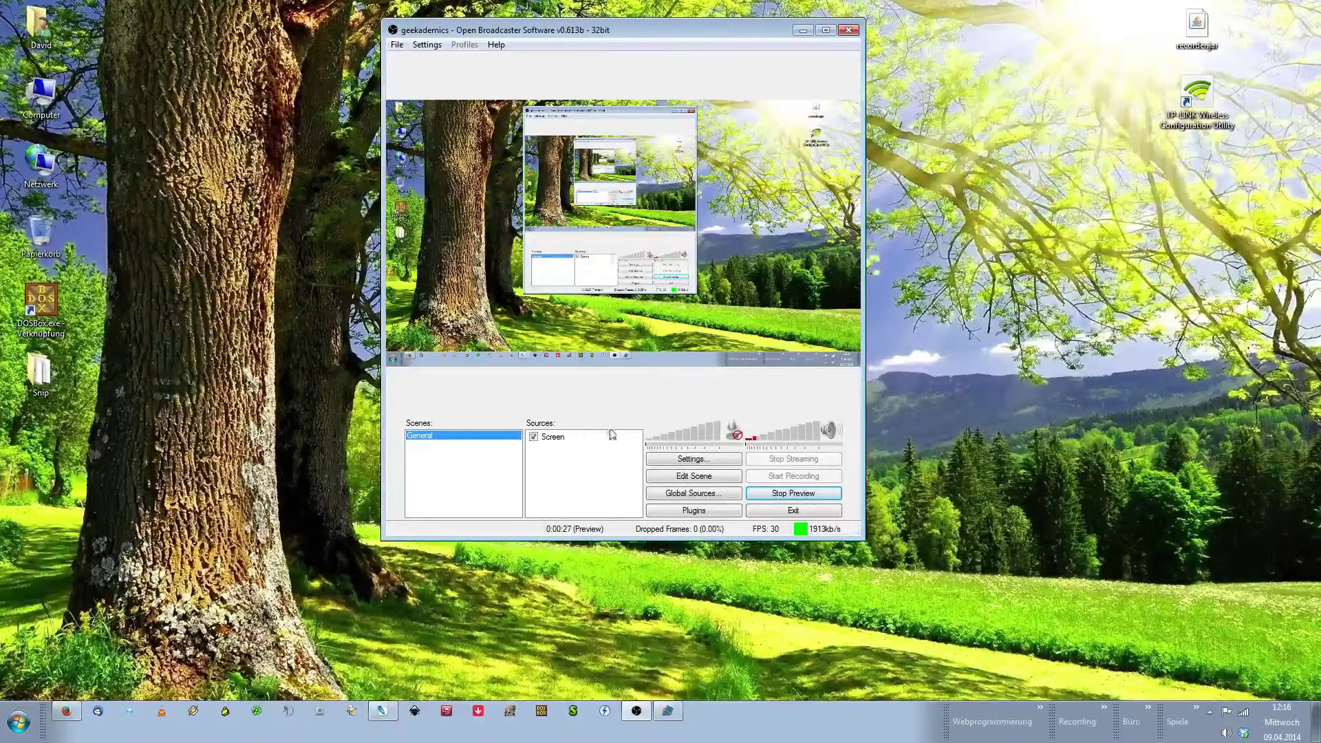
Add a Video Capture Device source named 'webcam'
right_click(559, 462)
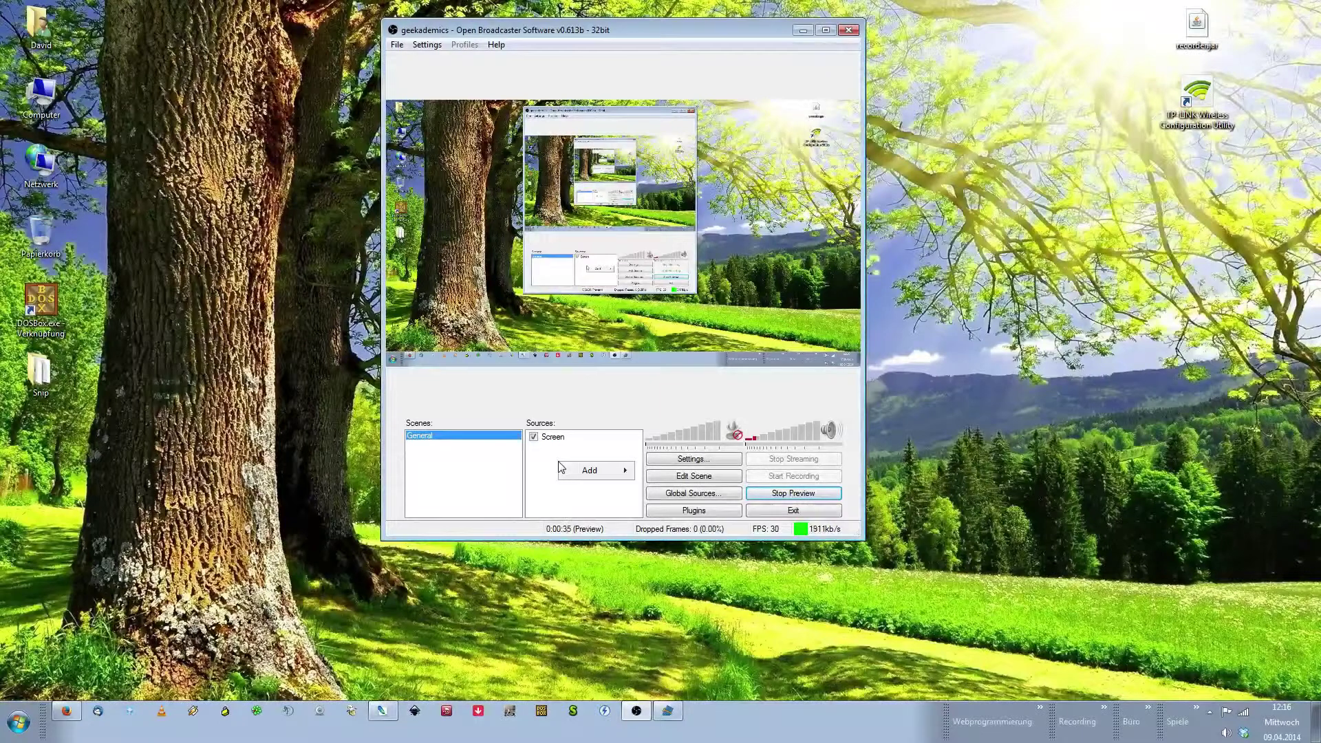
mouse_move(587, 475)
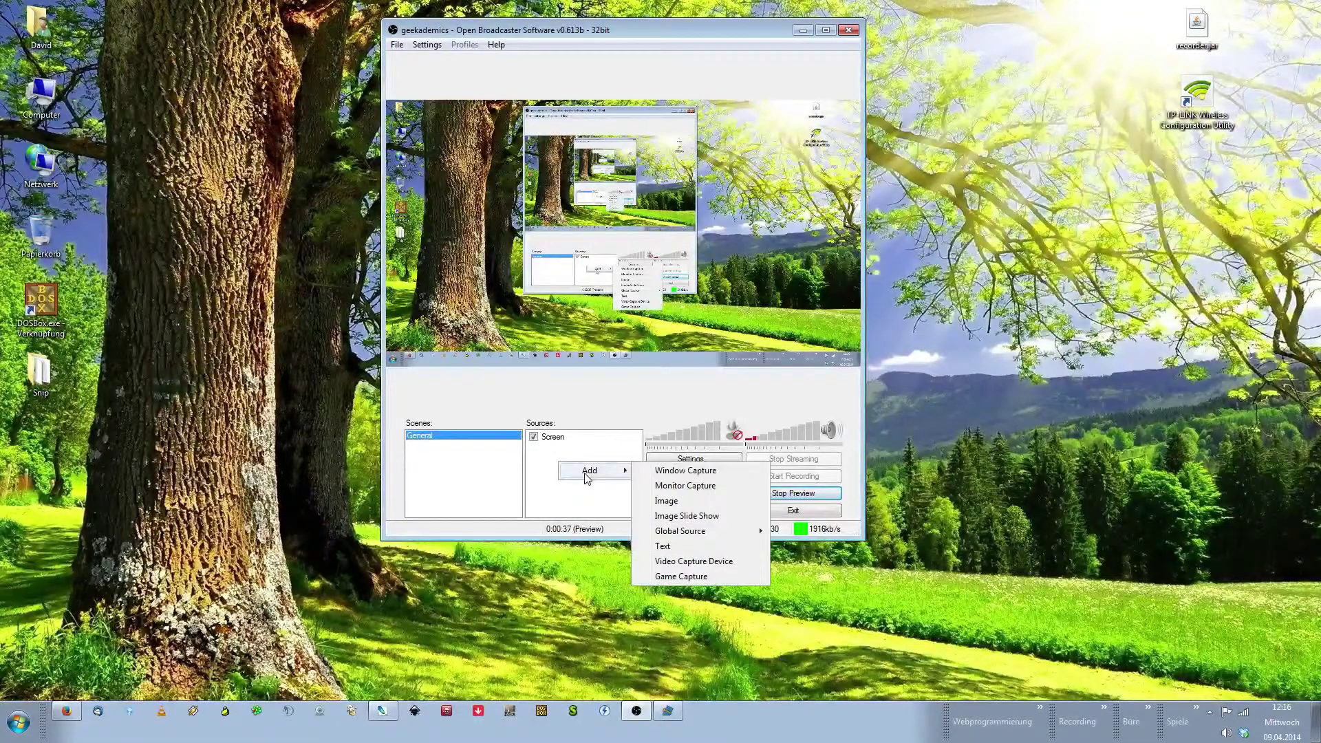
click(721, 561)
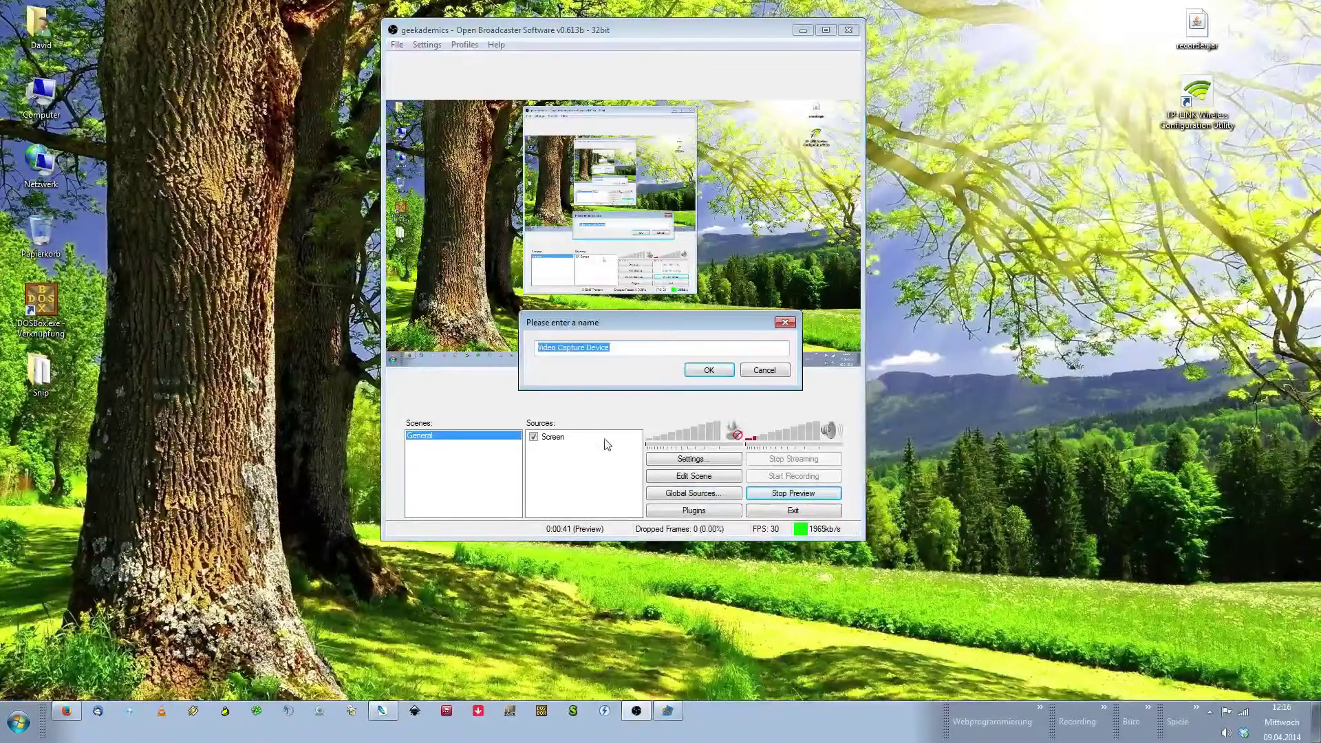
text(webcam)
click(709, 370)
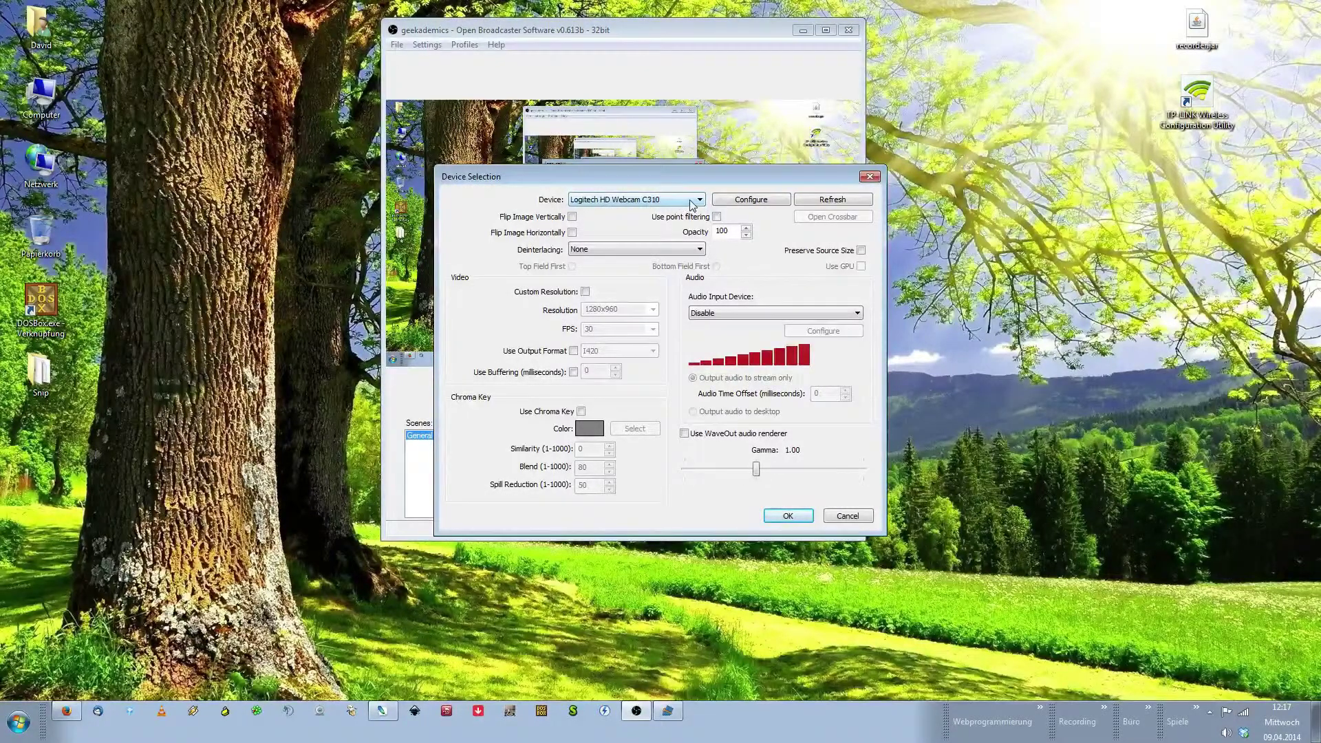
click(692, 205)
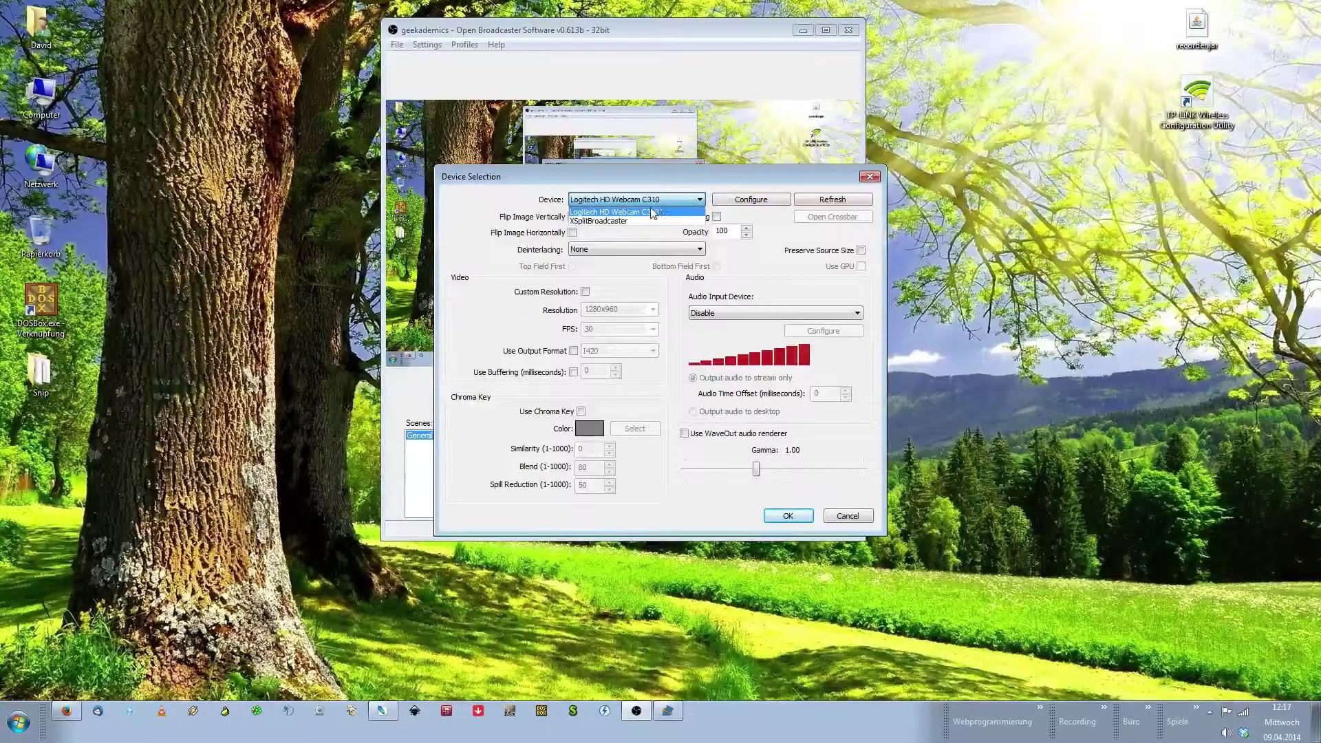
click(685, 201)
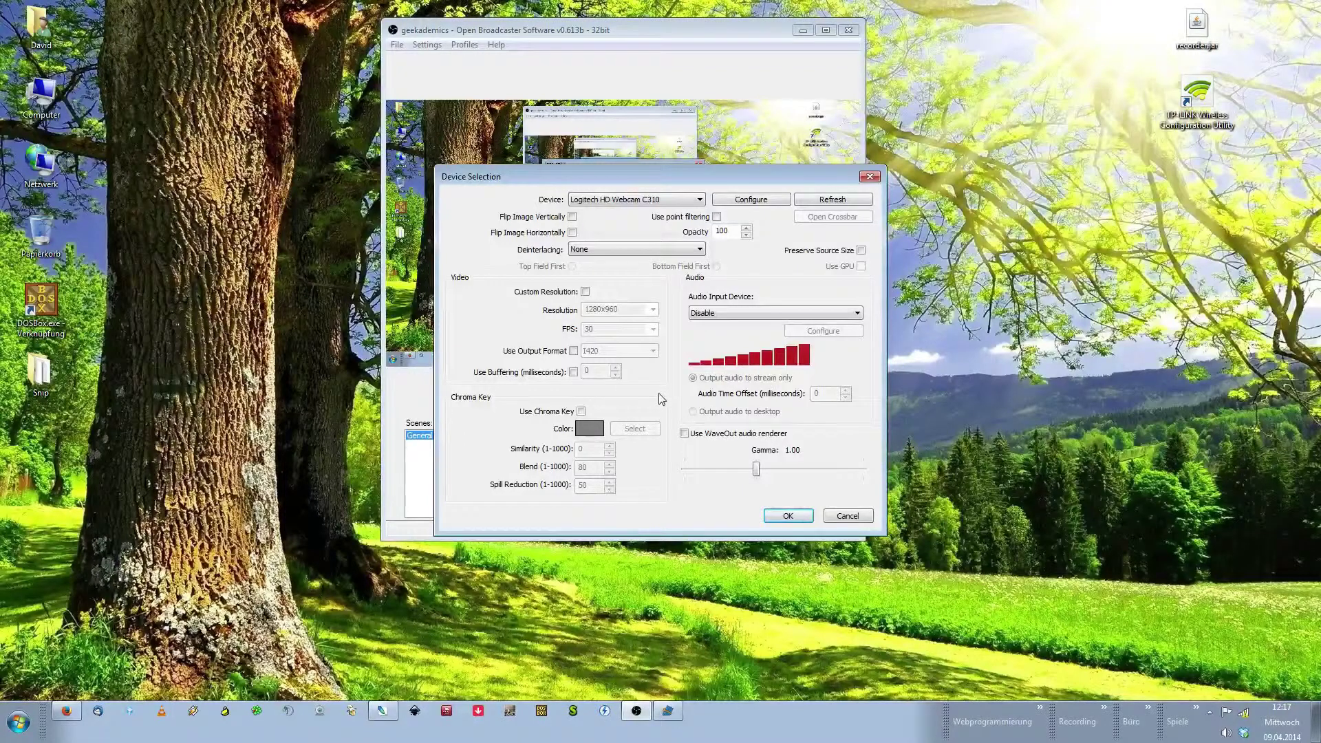
click(671, 199)
click(671, 210)
Confirm the webcam device, then shrink the webcam picture into the scene's lower-right corner
click(787, 515)
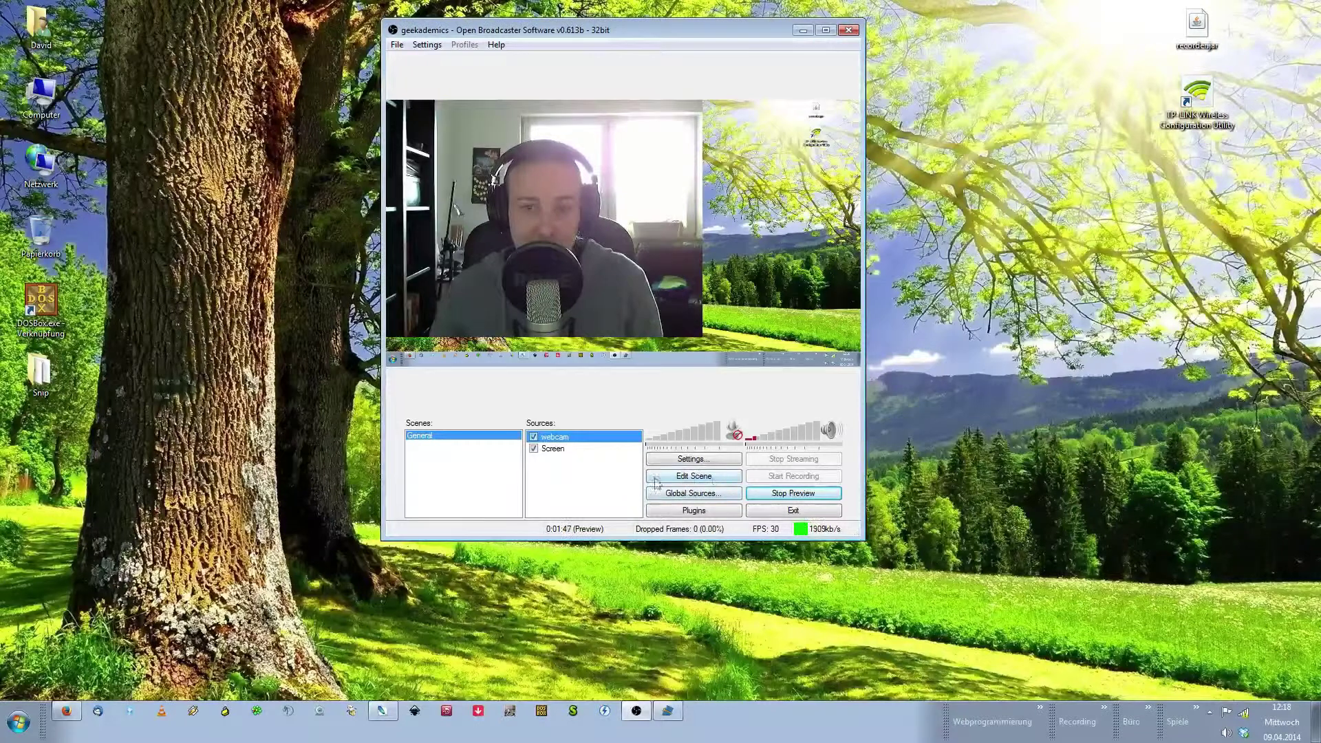
click(704, 480)
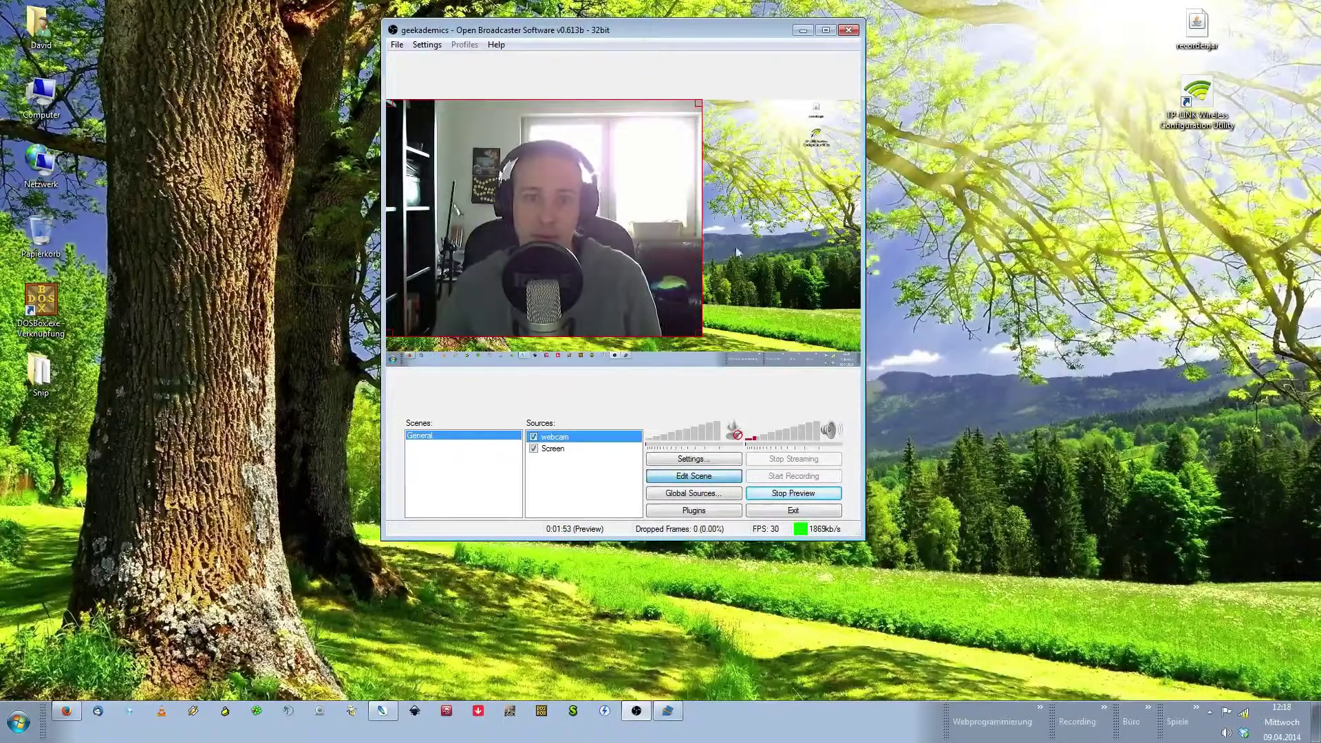
drag(701, 335, 650, 298)
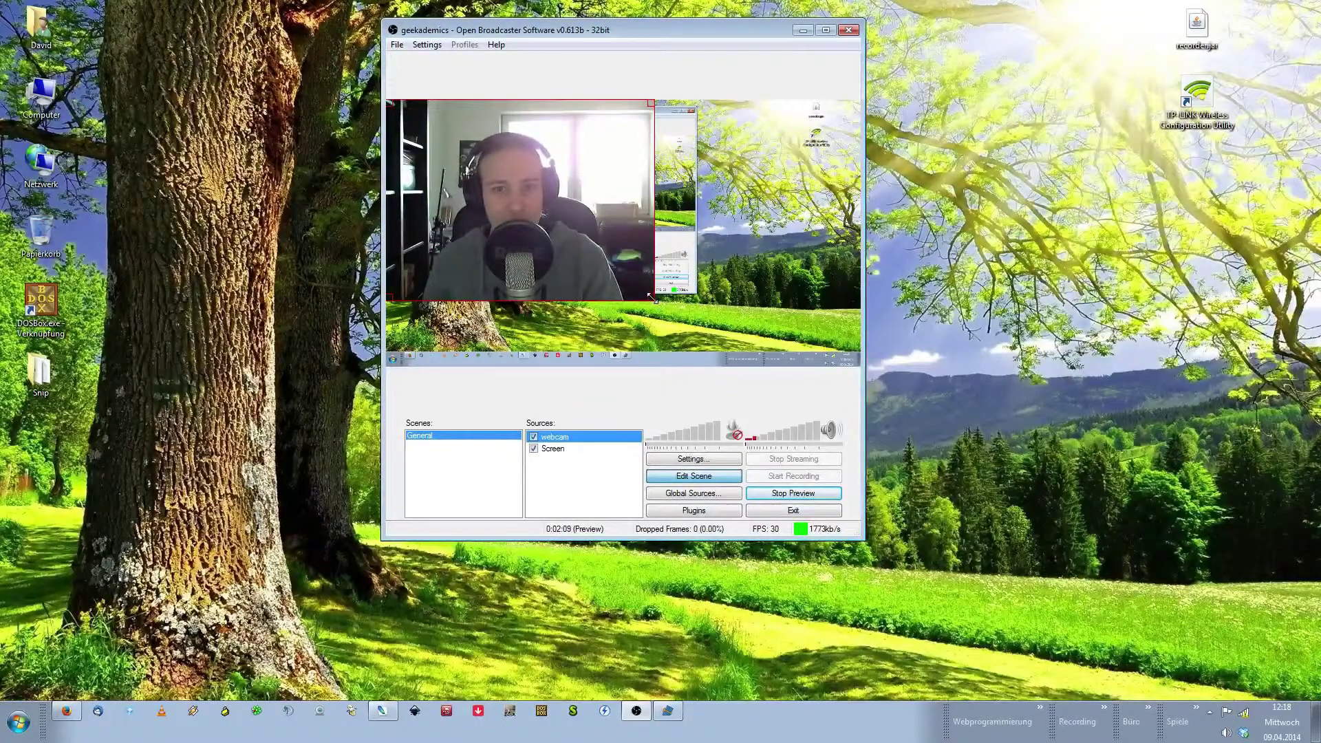
drag(652, 297, 611, 266)
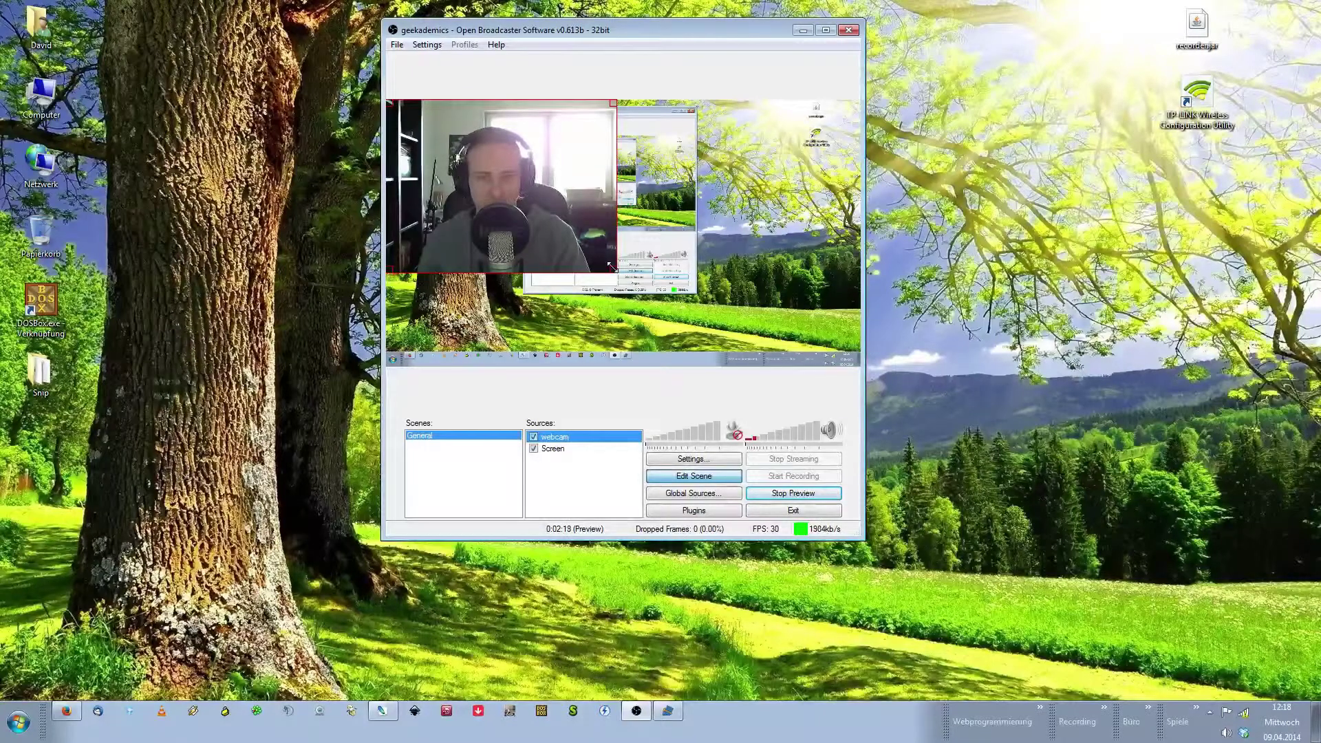
drag(610, 266, 573, 240)
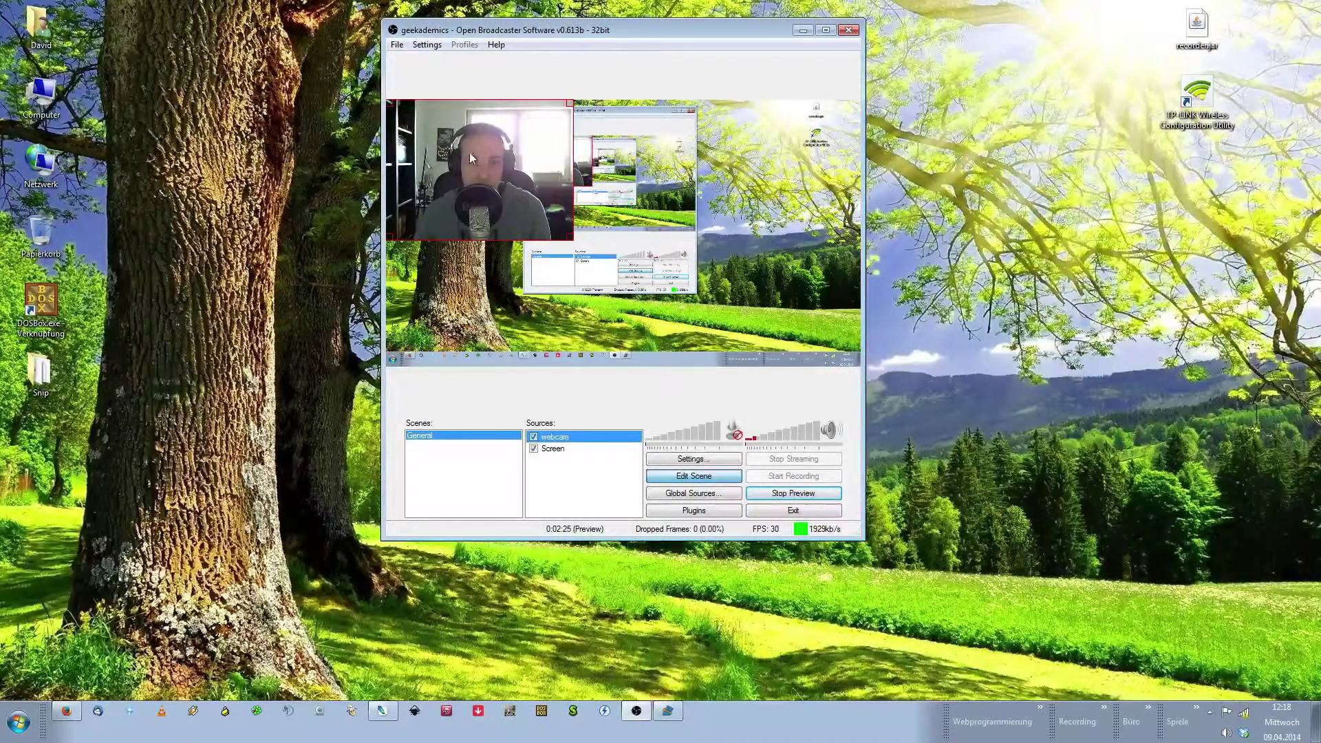
drag(464, 151, 755, 282)
drag(673, 234, 735, 275)
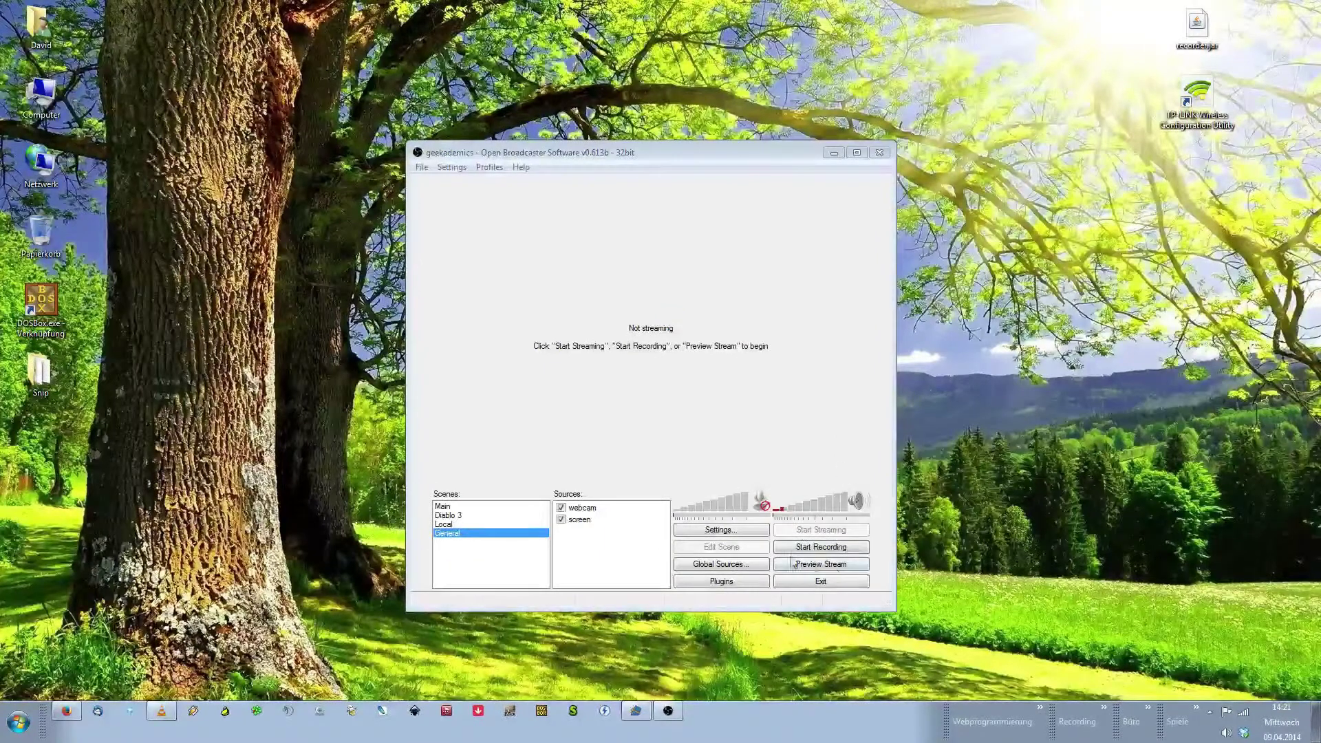
Start the stream preview showing the desktop with the small lower-right webcam
click(829, 568)
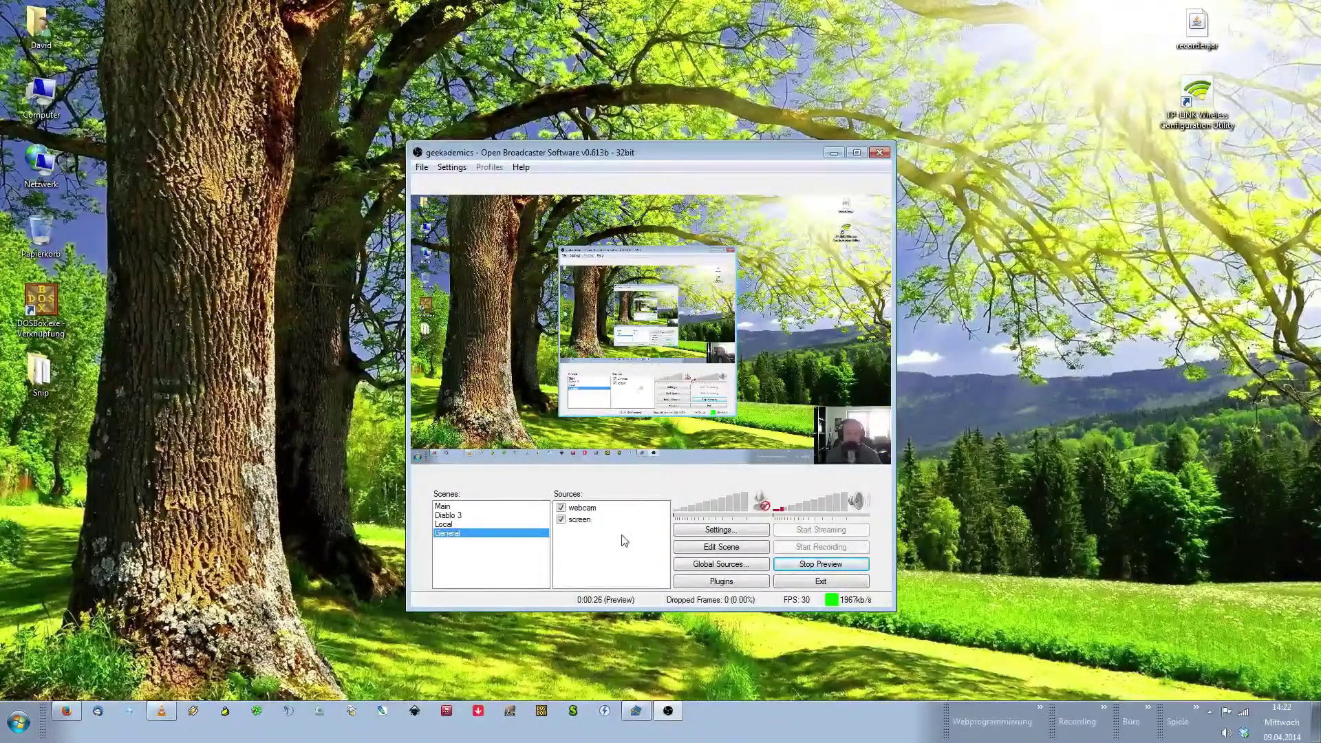
Add an Image source named 'overlay'
right_click(573, 543)
mouse_move(612, 563)
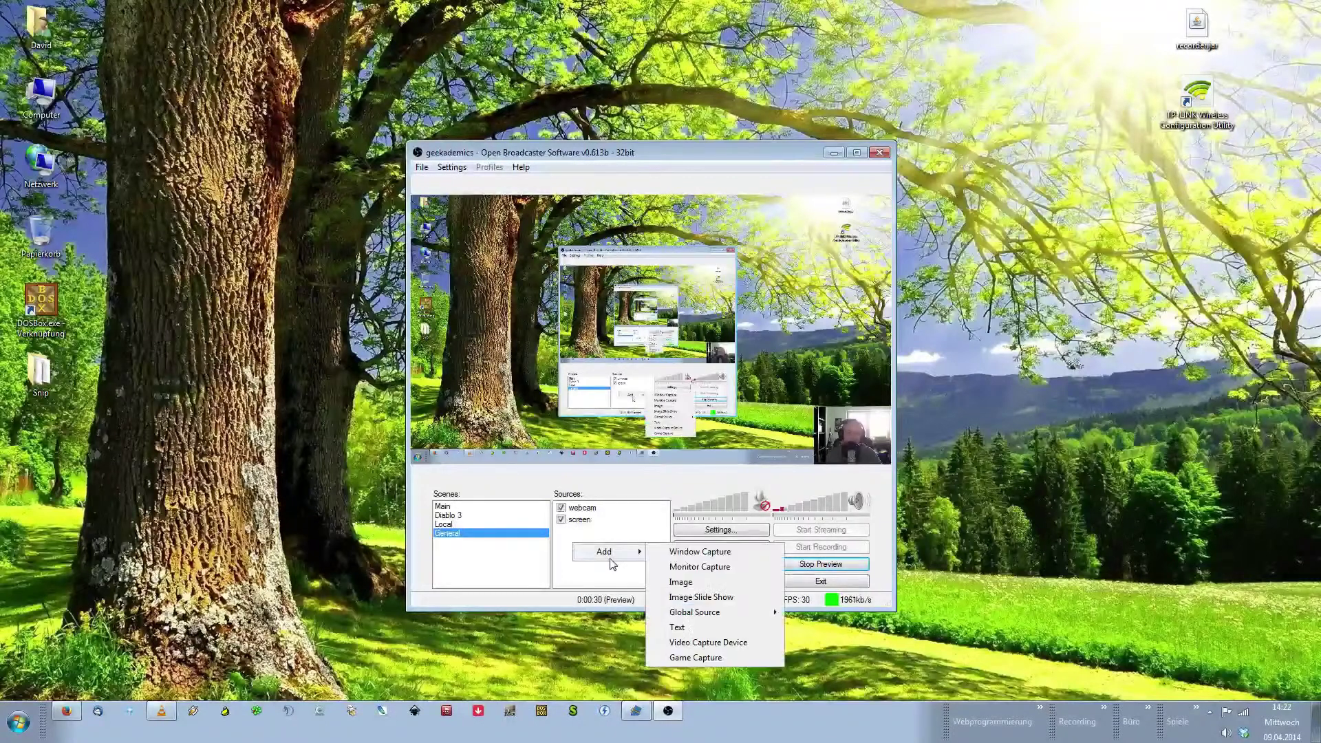
click(688, 582)
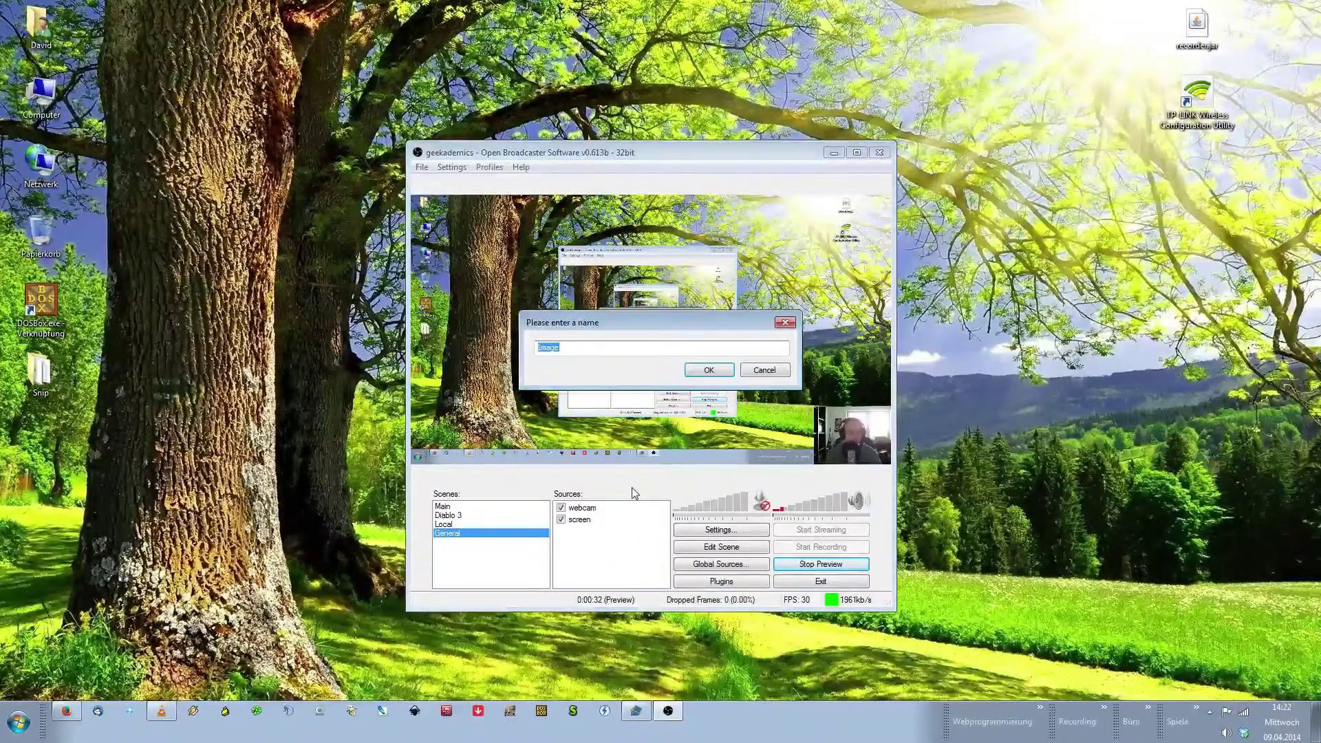
text(overlay)
key(Return)
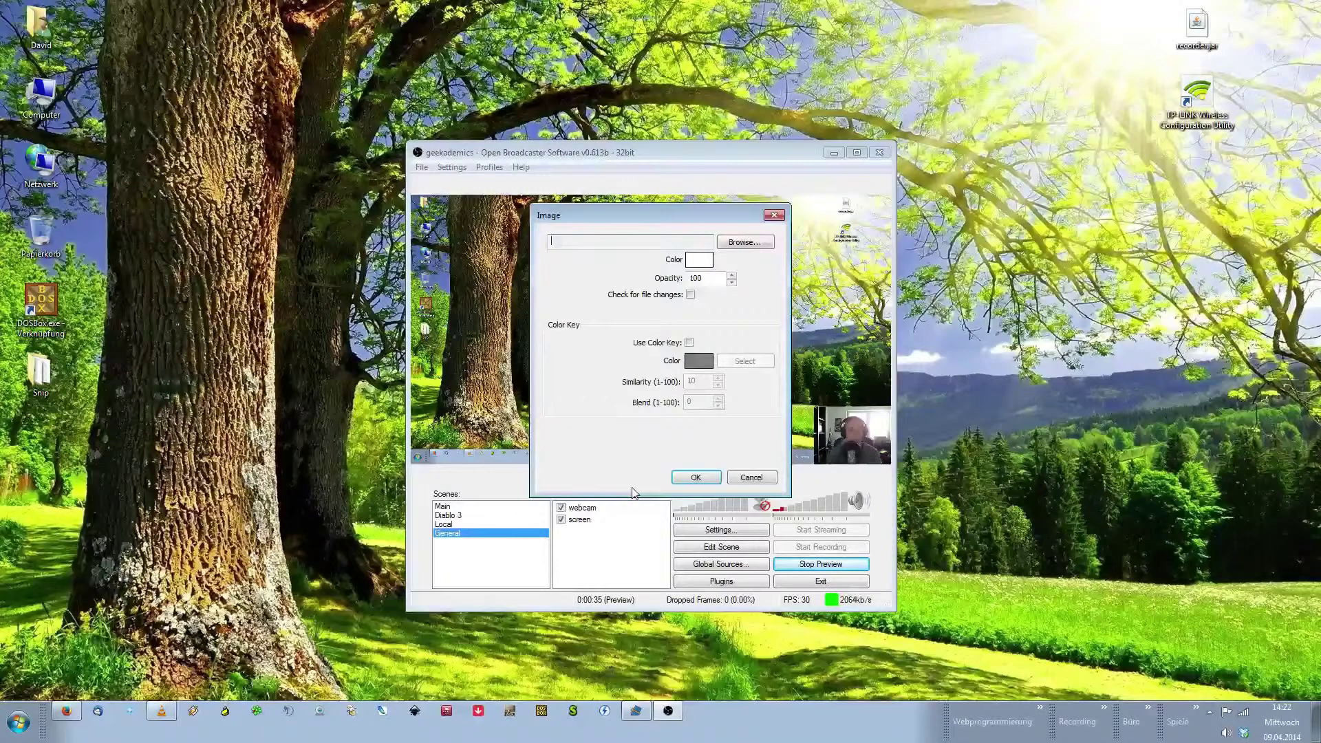
Load C:\Stream & Aufnahme\Overlays\Diablo 3.png as the overlay image and confirm
click(765, 246)
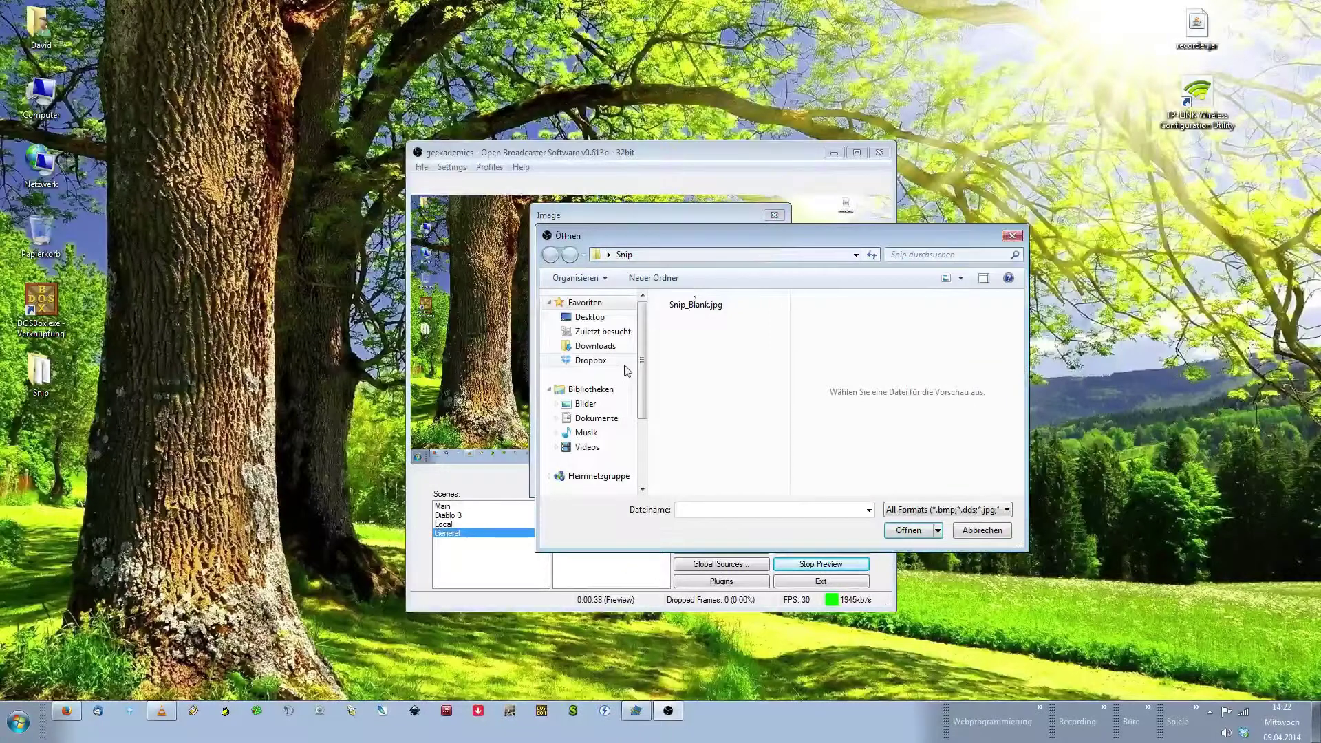
scroll(619, 399, down, 2)
click(610, 439)
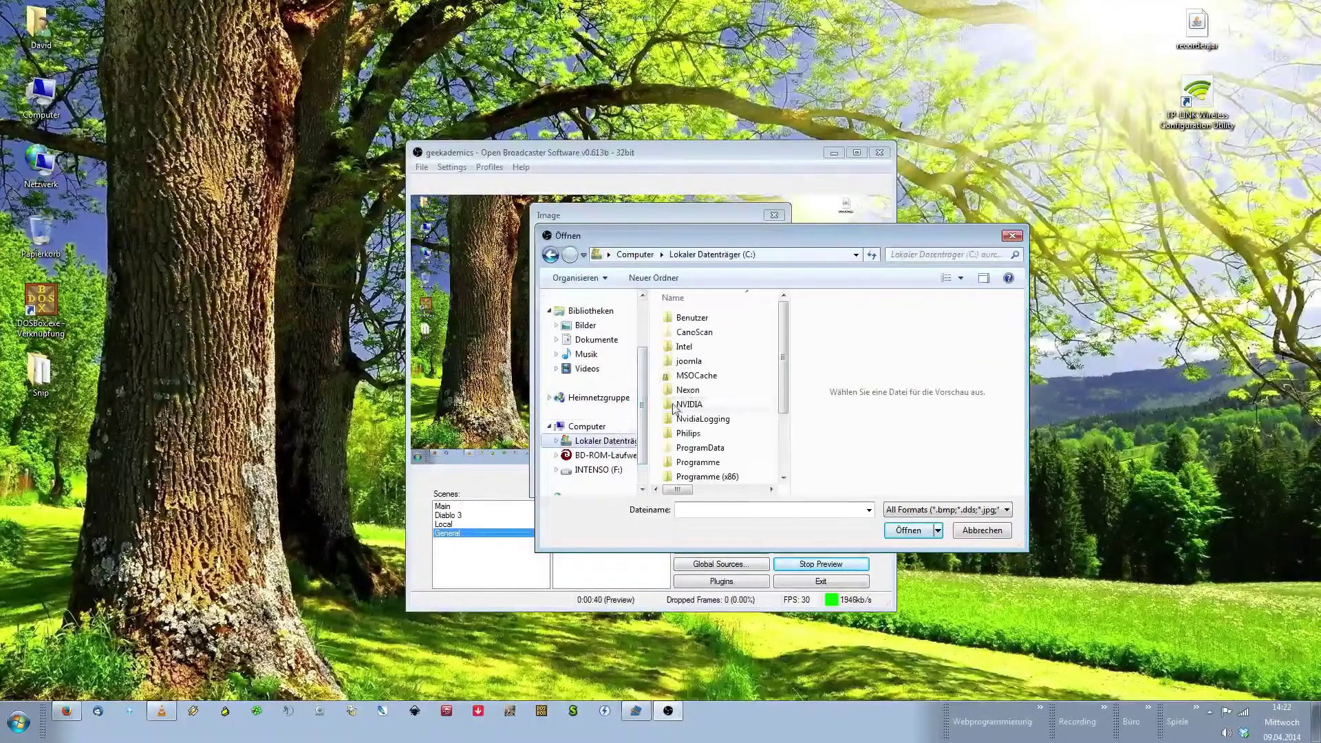
scroll(709, 464, down, 4)
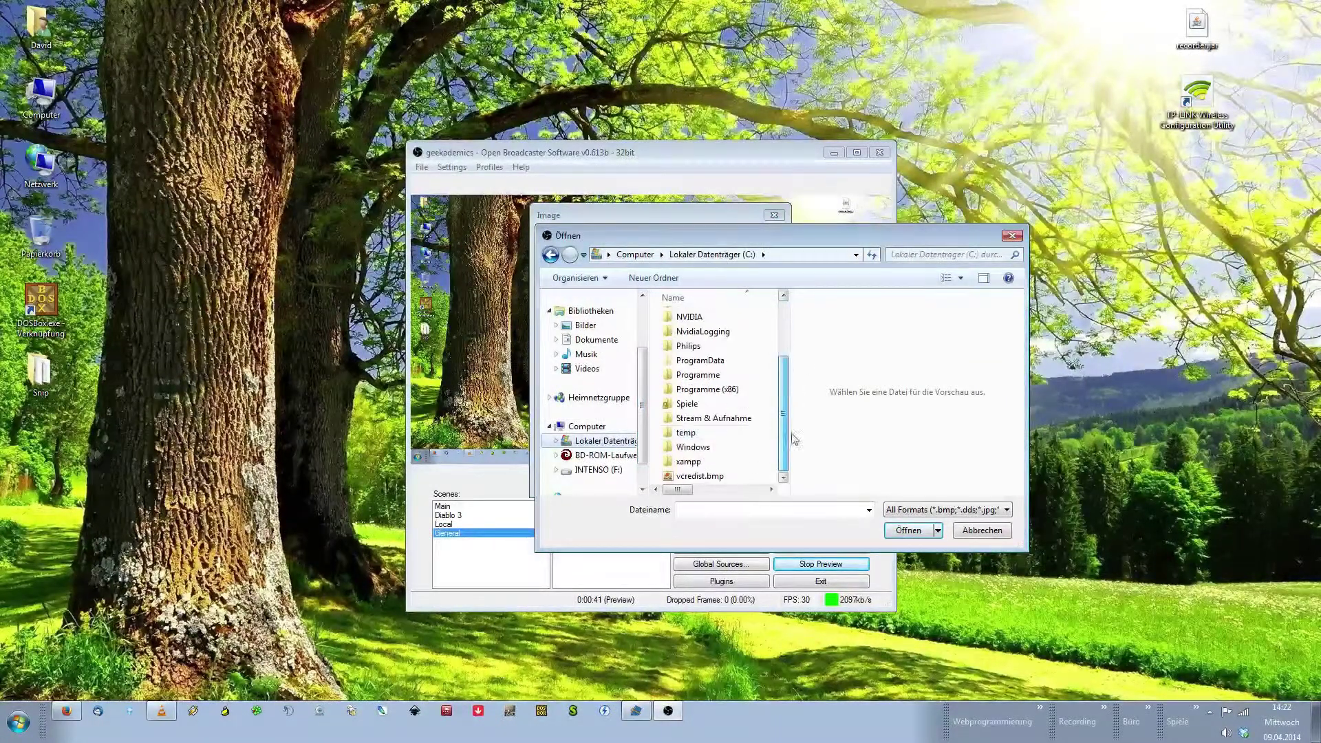
double_click(717, 418)
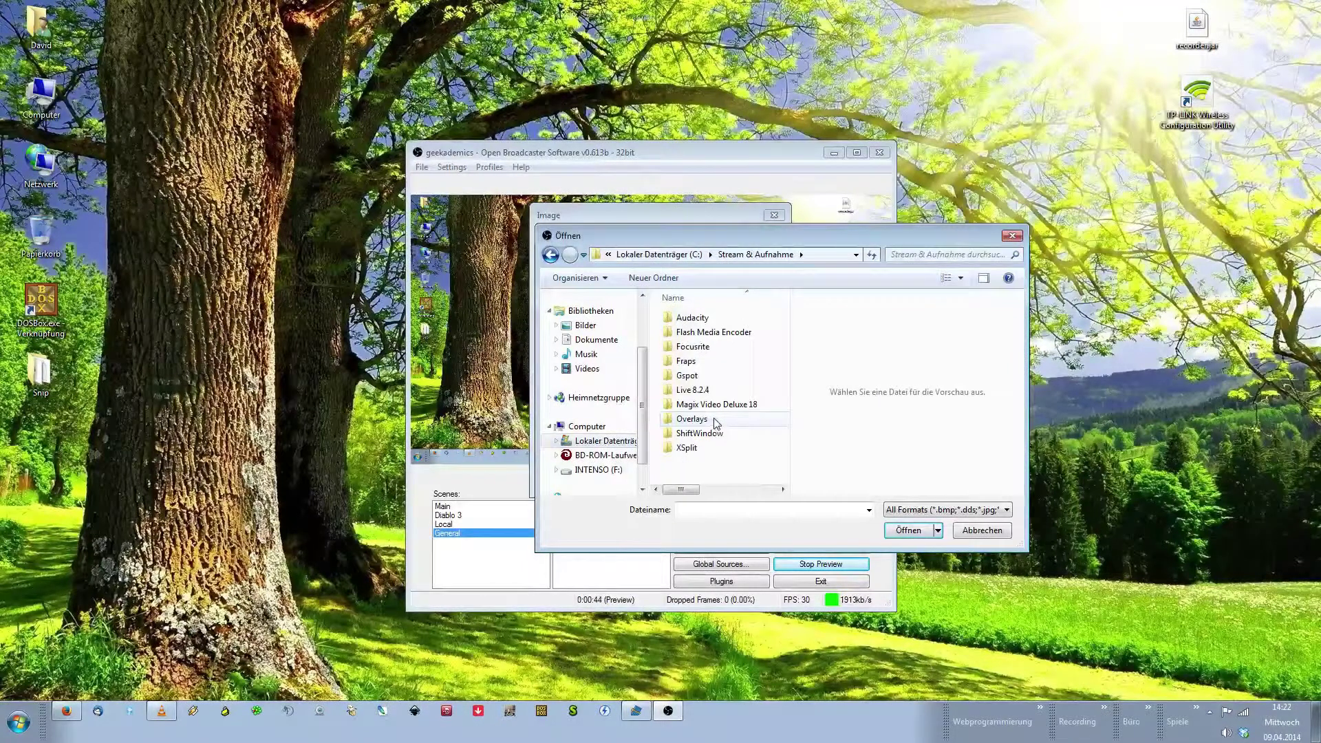
double_click(716, 421)
click(707, 409)
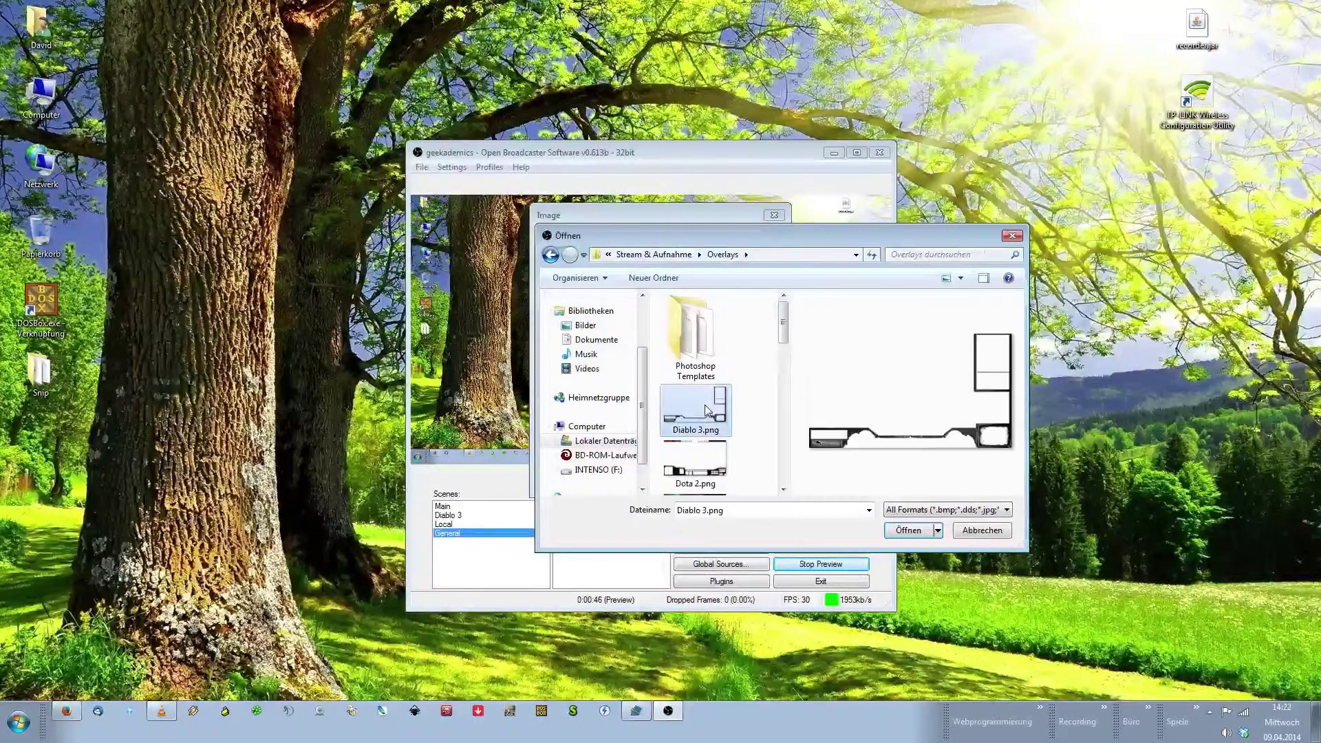
click(917, 531)
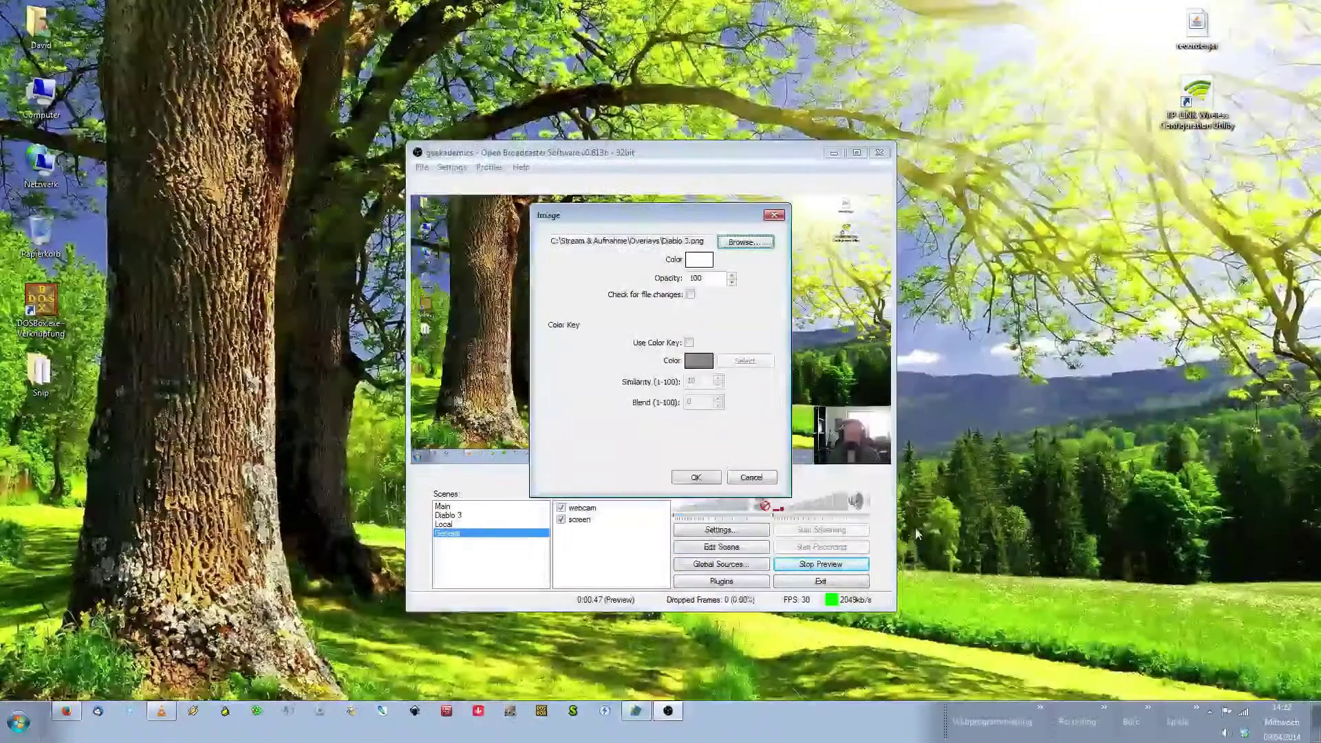
click(695, 479)
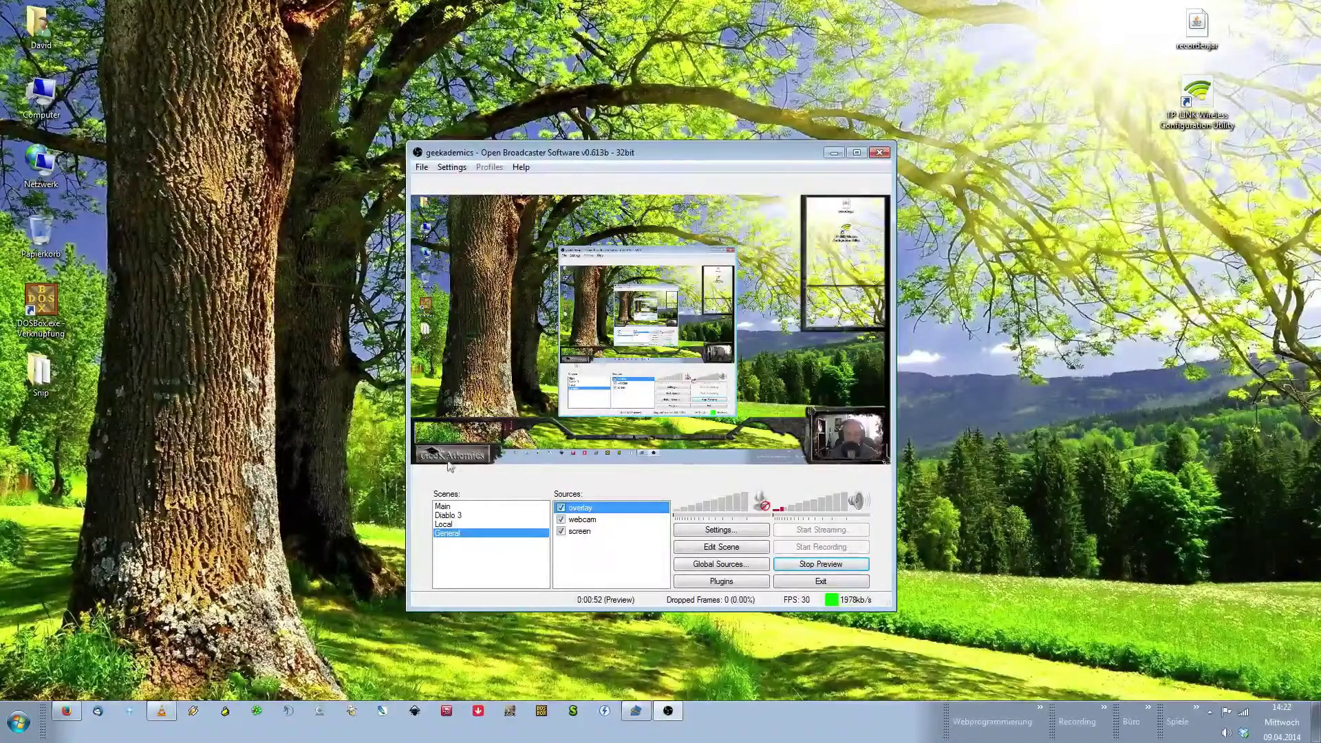
click(596, 560)
click(585, 513)
right_click(586, 511)
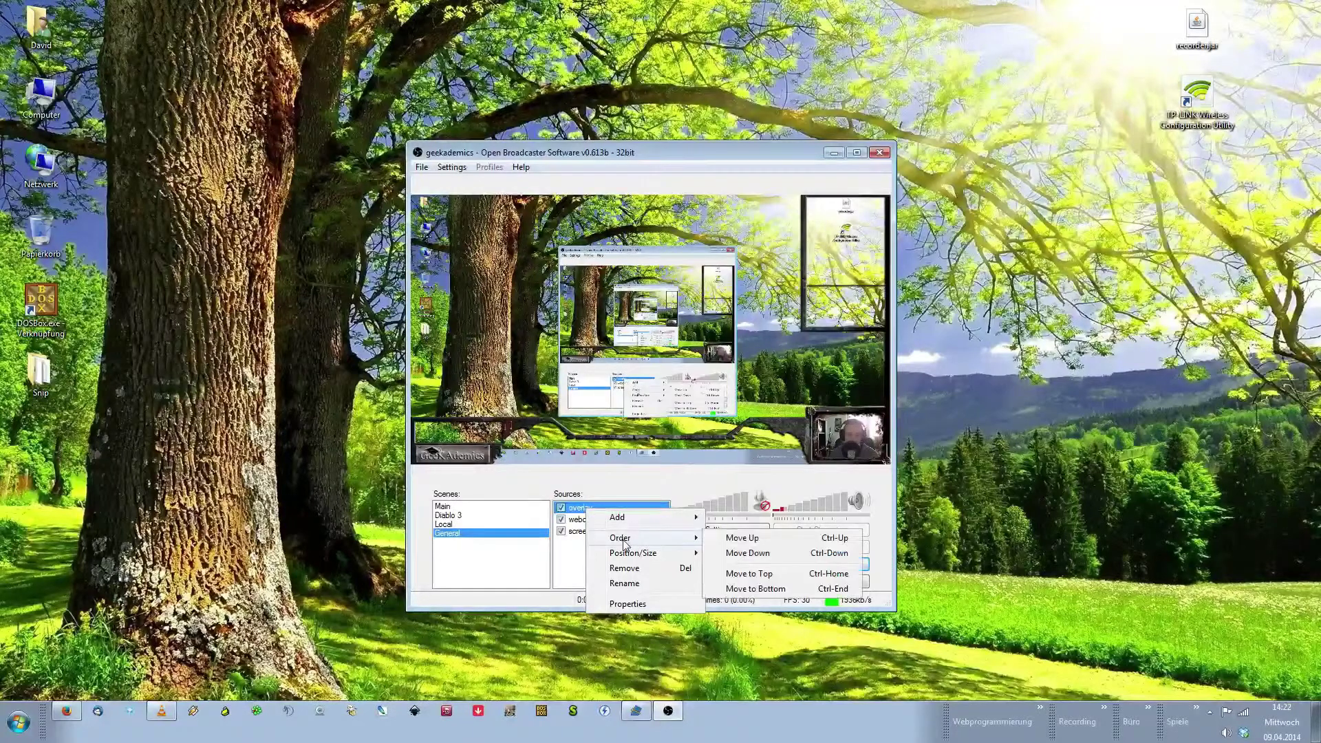
click(751, 574)
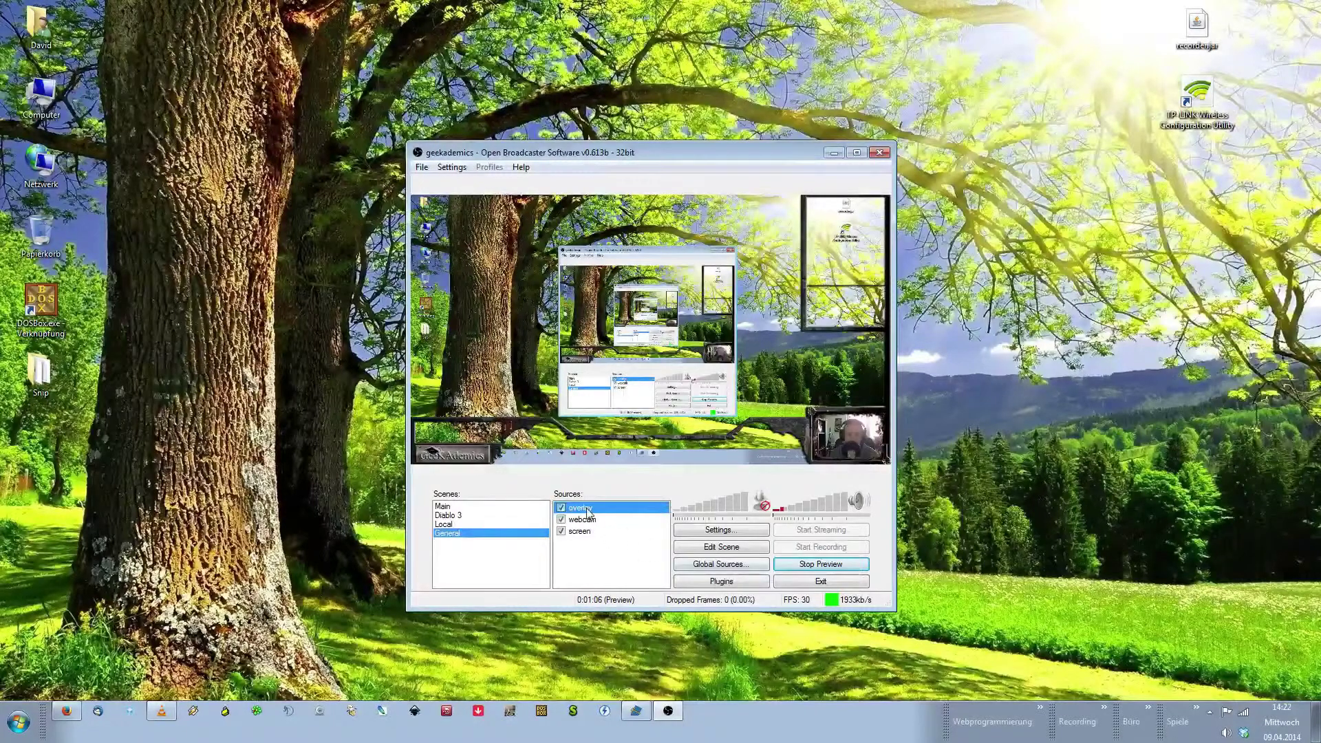
right_click(586, 510)
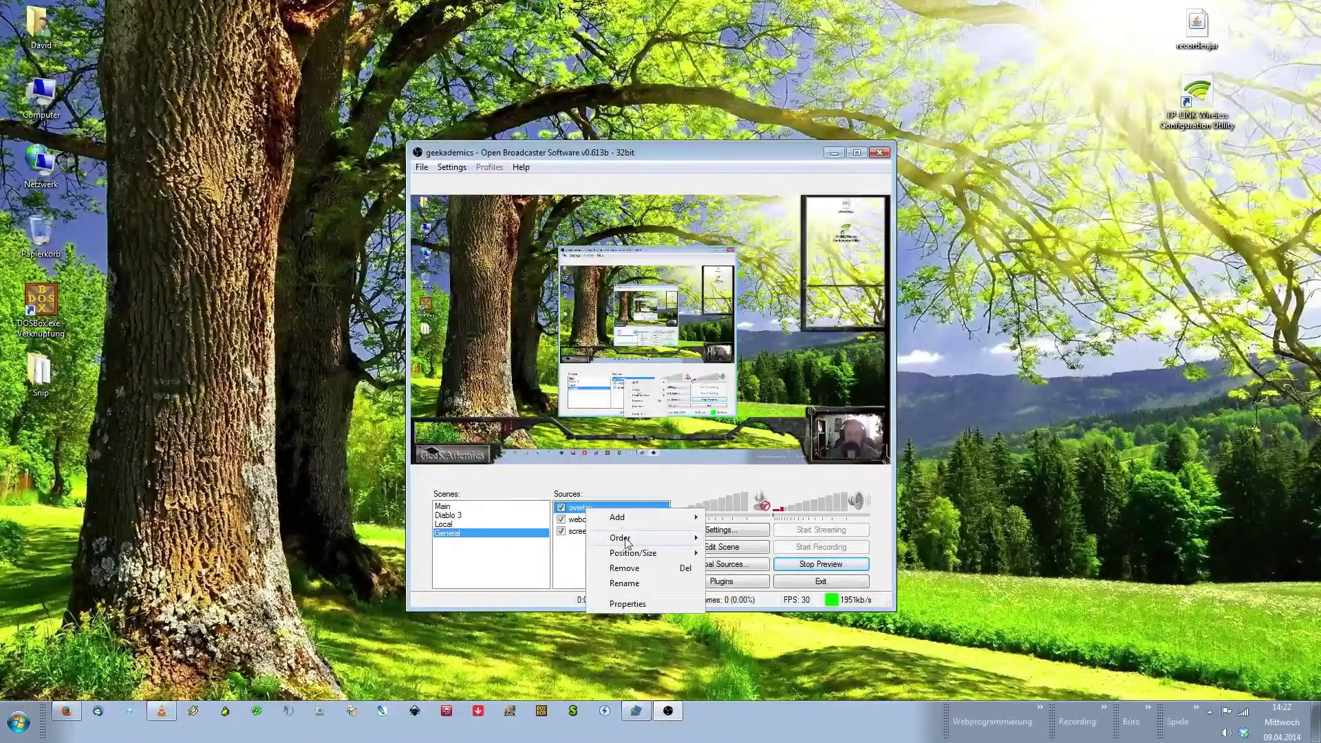
mouse_move(640, 538)
click(764, 590)
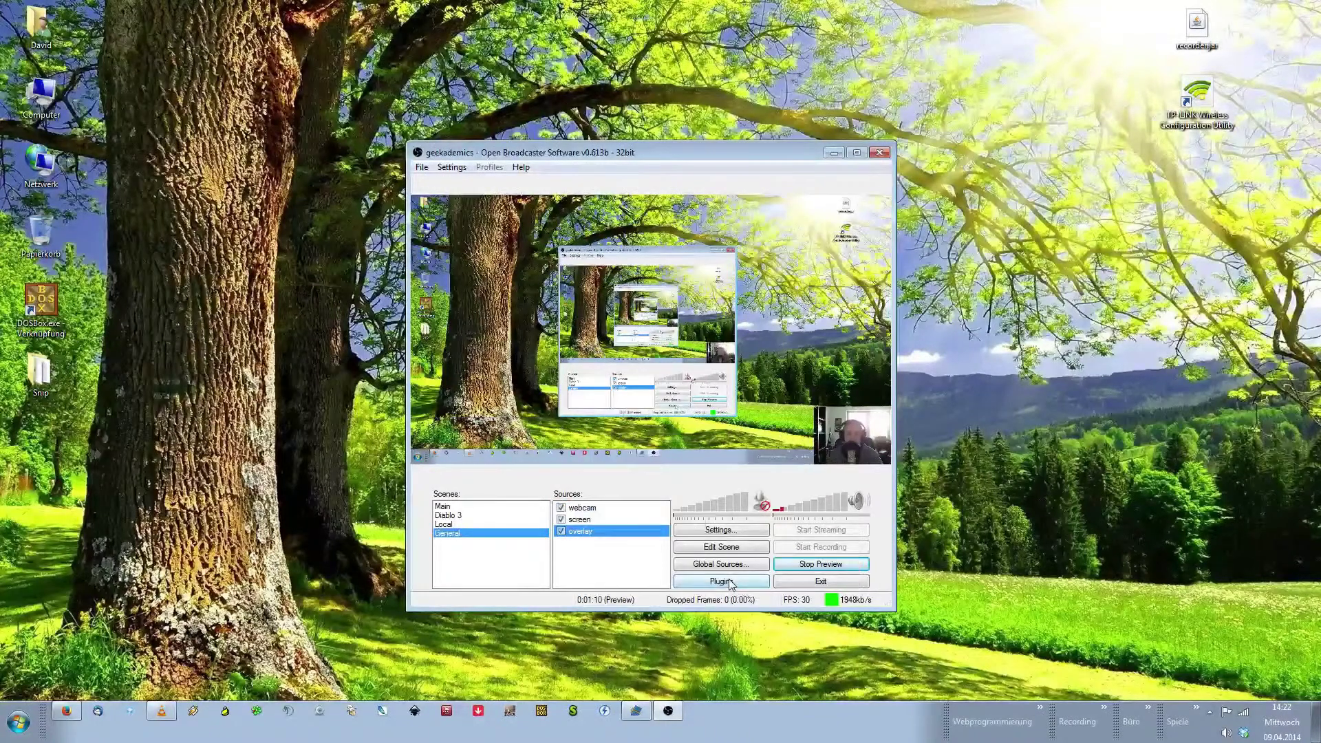
click(561, 519)
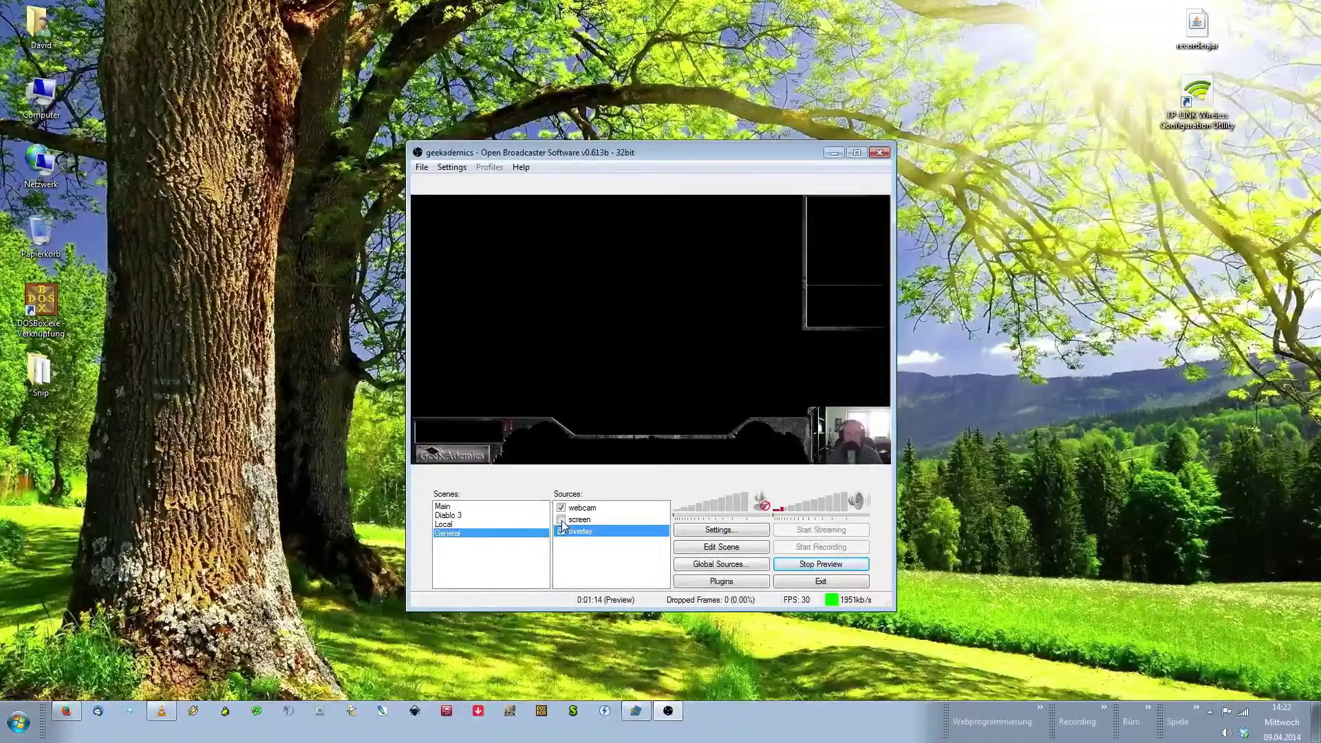
click(560, 519)
right_click(575, 531)
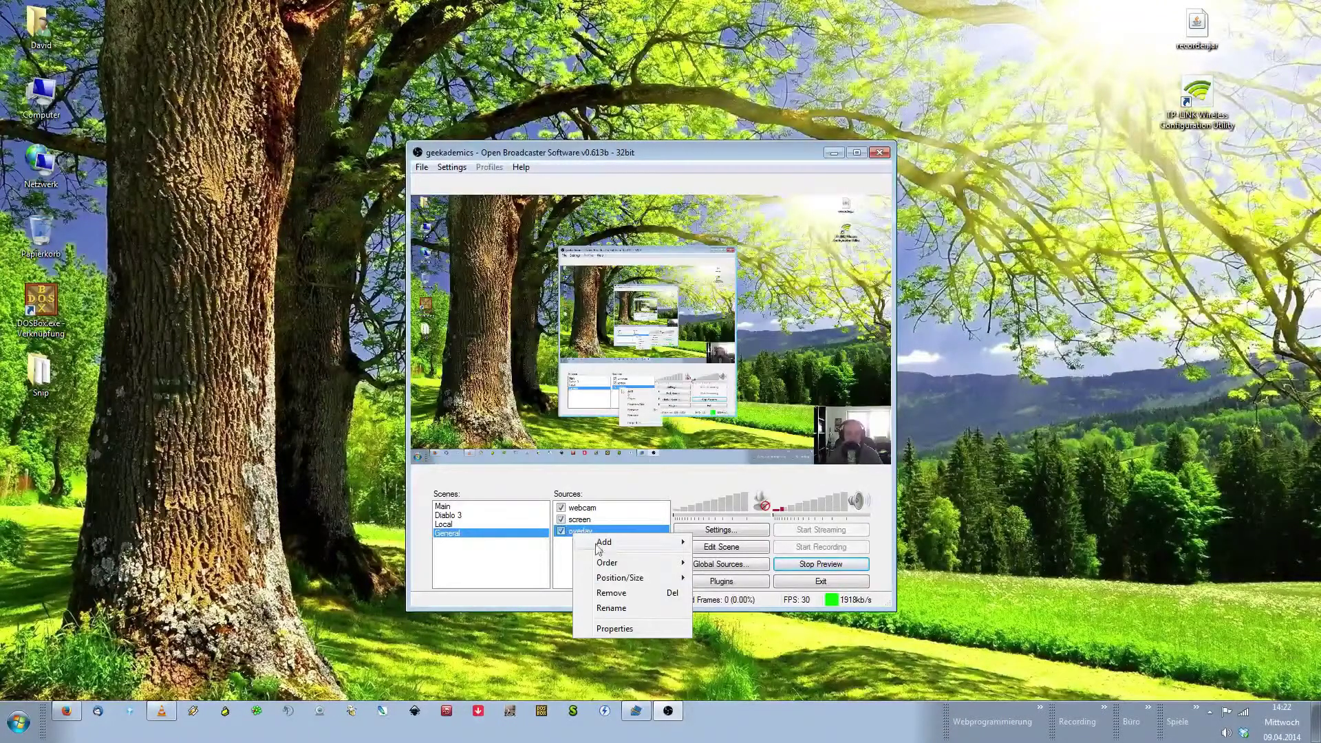
mouse_move(628, 562)
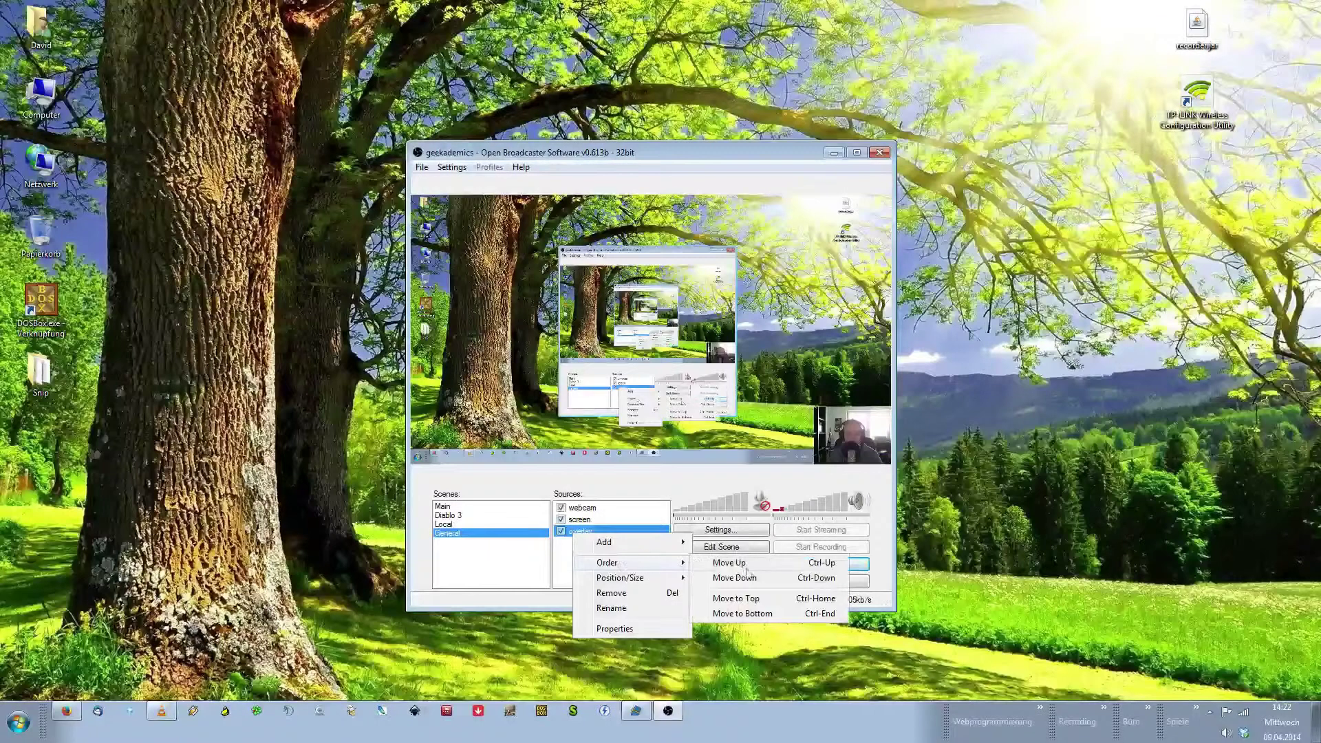
click(760, 600)
click(582, 533)
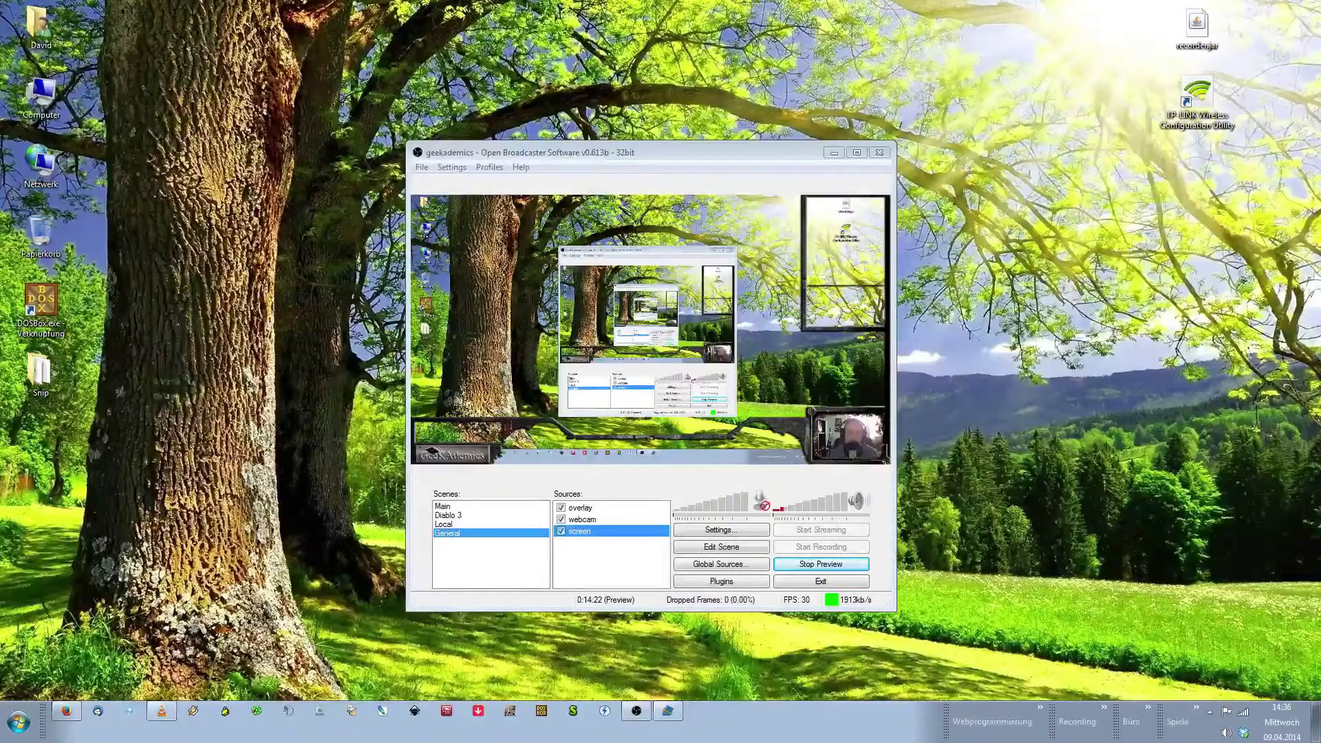
Move the Winamp player to the desktop's top-left corner and deselect the screen source
drag(1237, 438, 148, 7)
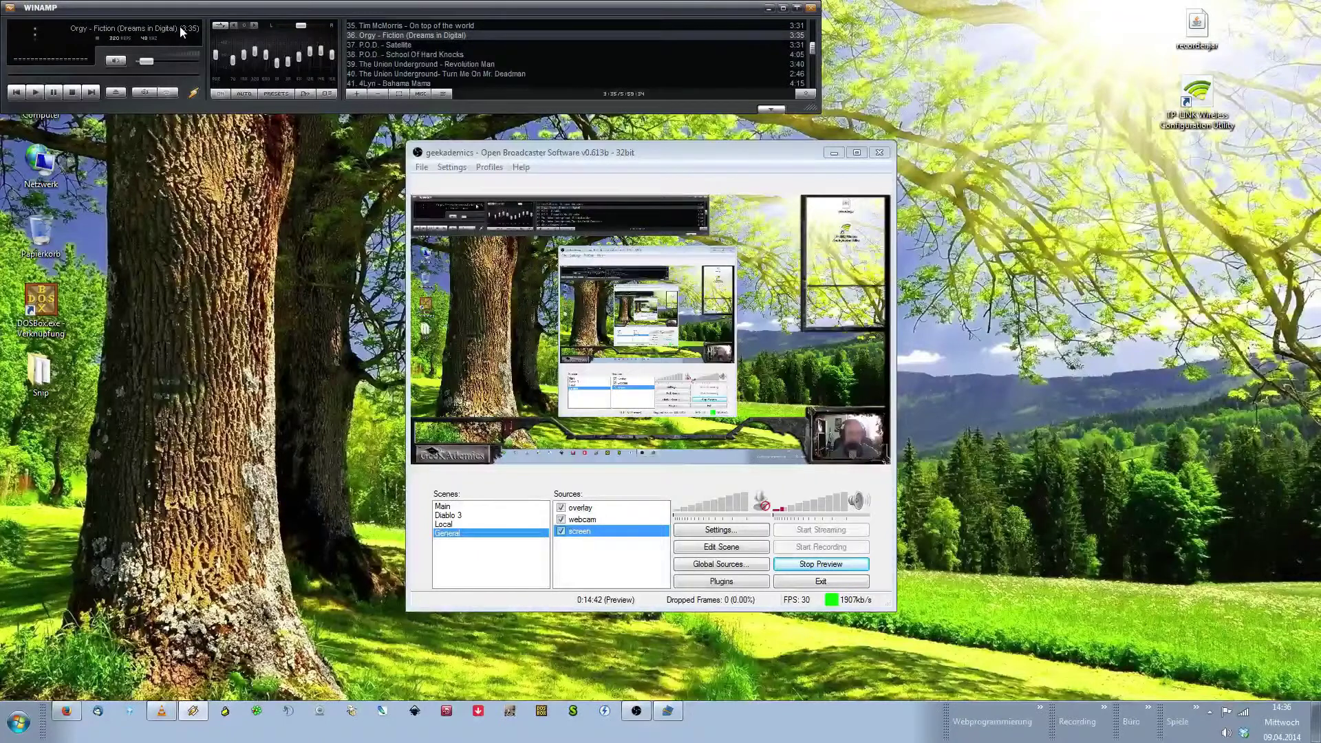
click(588, 561)
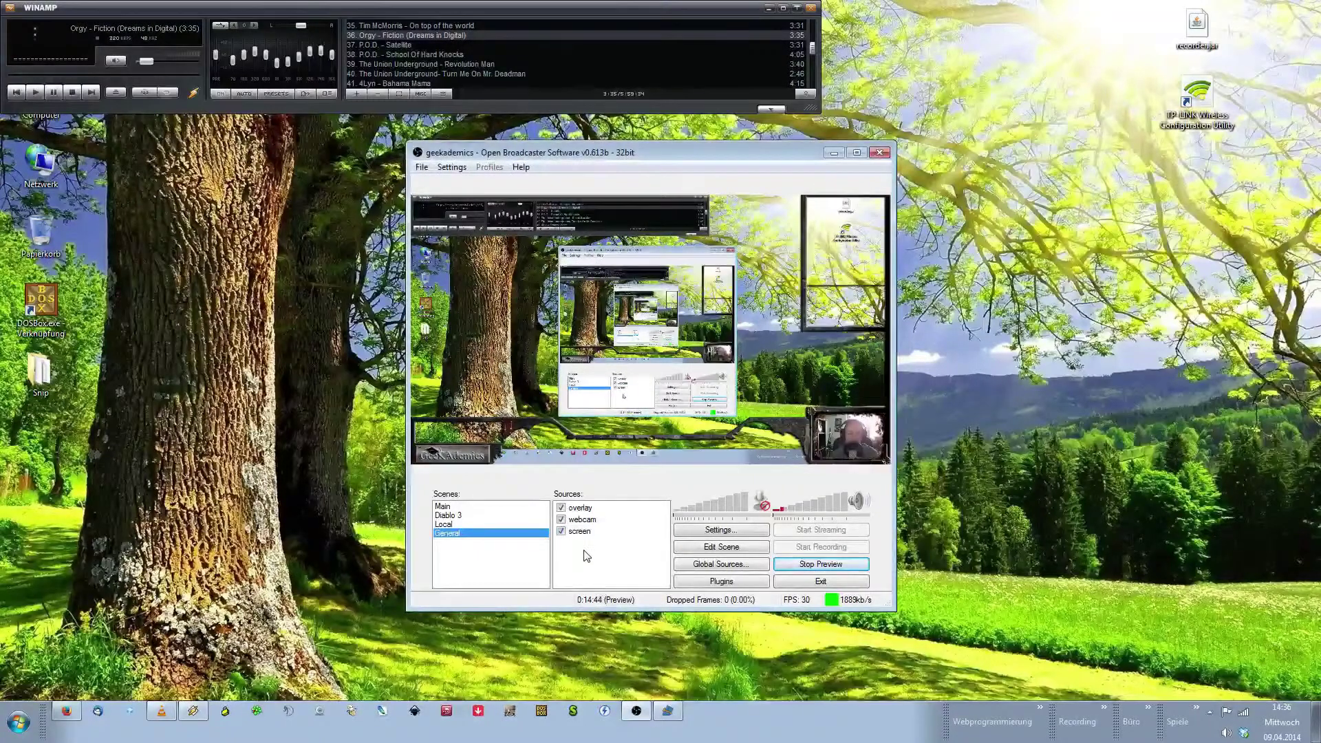
Add a Monitor Capture source named 'now pla' and move its settings window aside
right_click(583, 551)
mouse_move(621, 564)
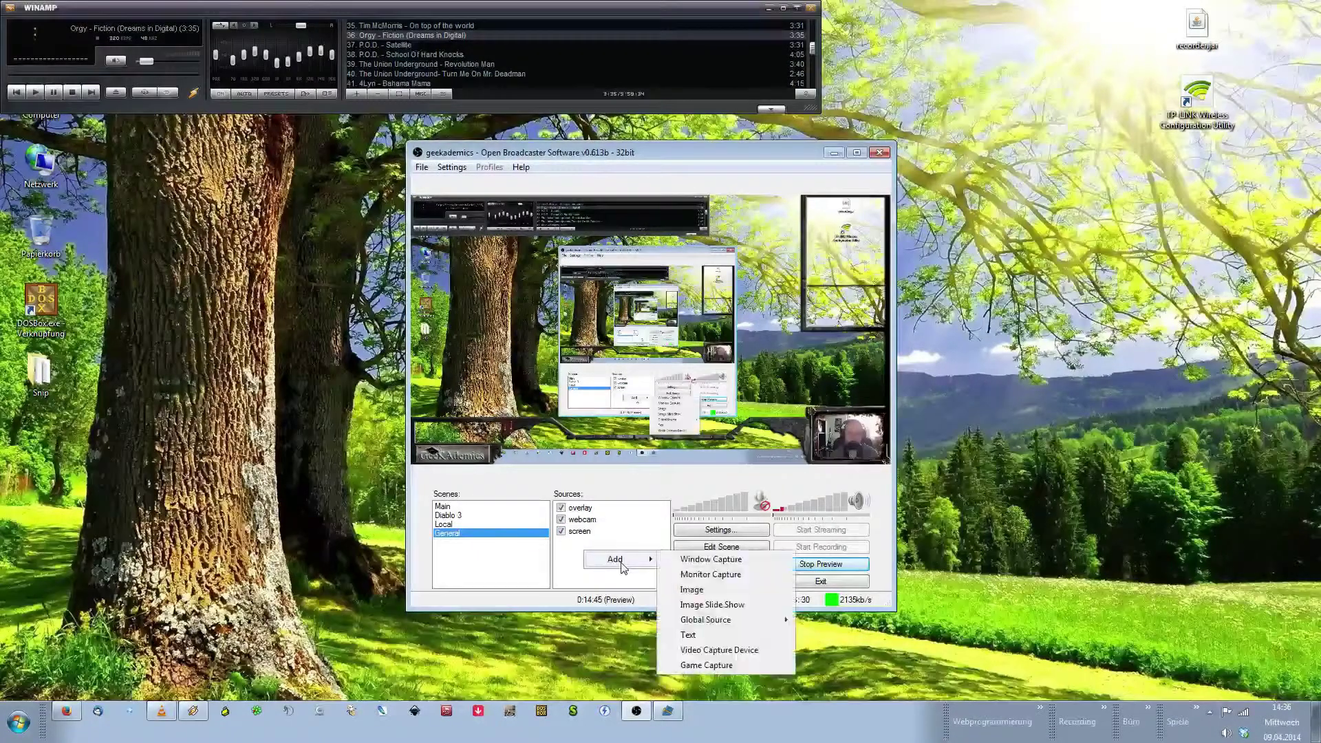
click(710, 574)
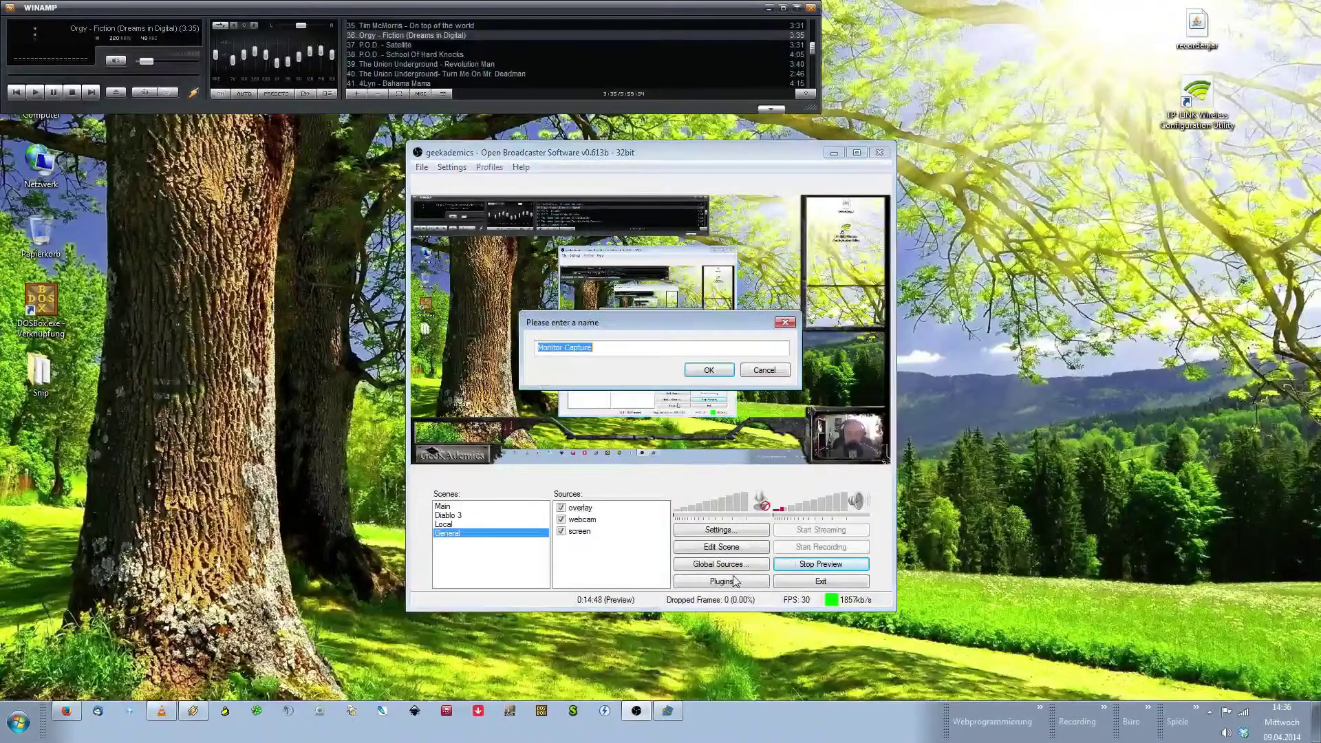
text(now playing)
click(728, 369)
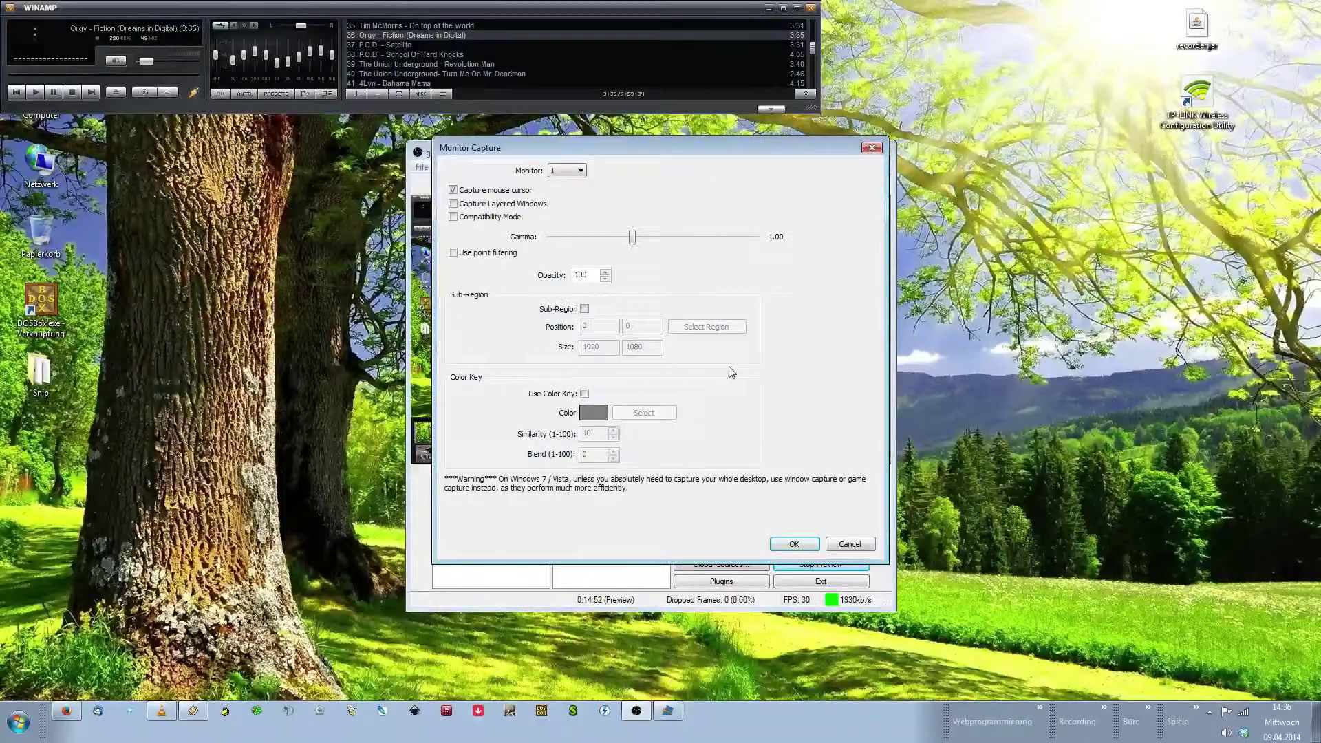
drag(636, 154, 1002, 142)
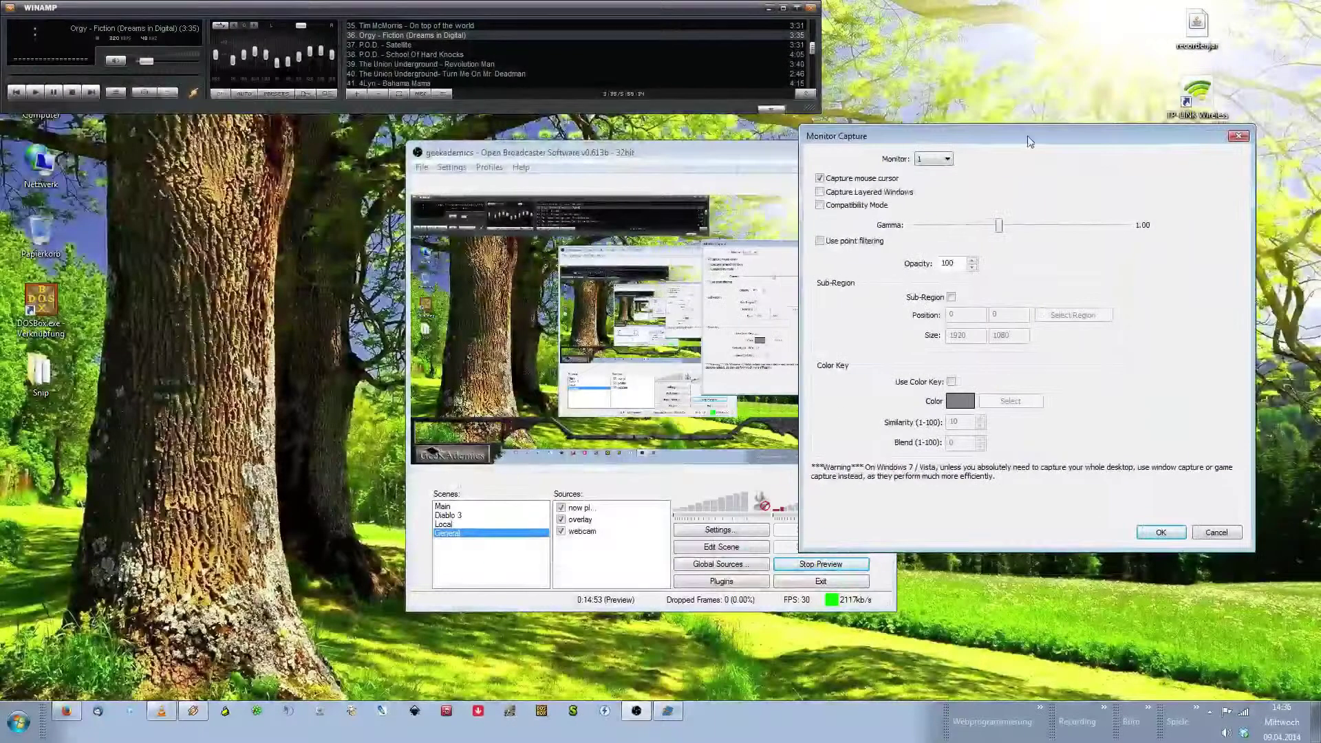
Enable Sub-Region and drag the capture region over Winamp's song title display
click(951, 298)
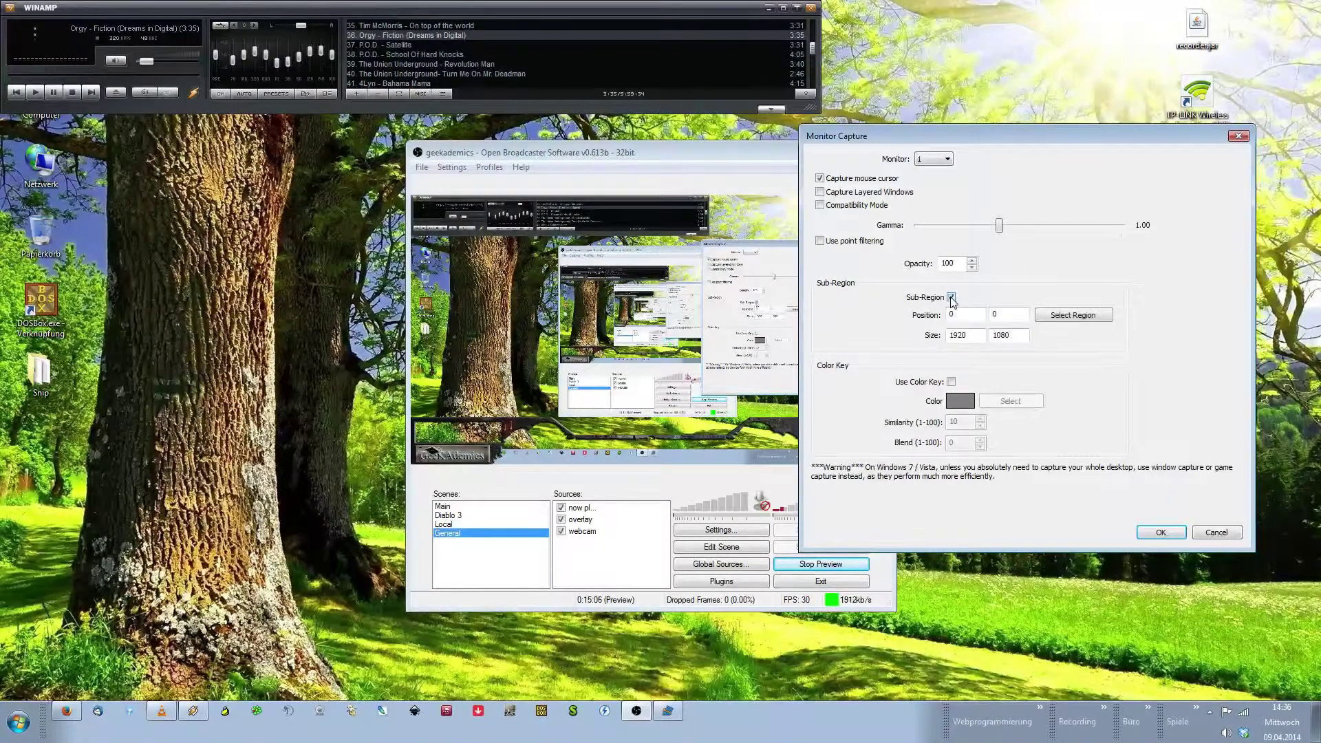
click(1072, 316)
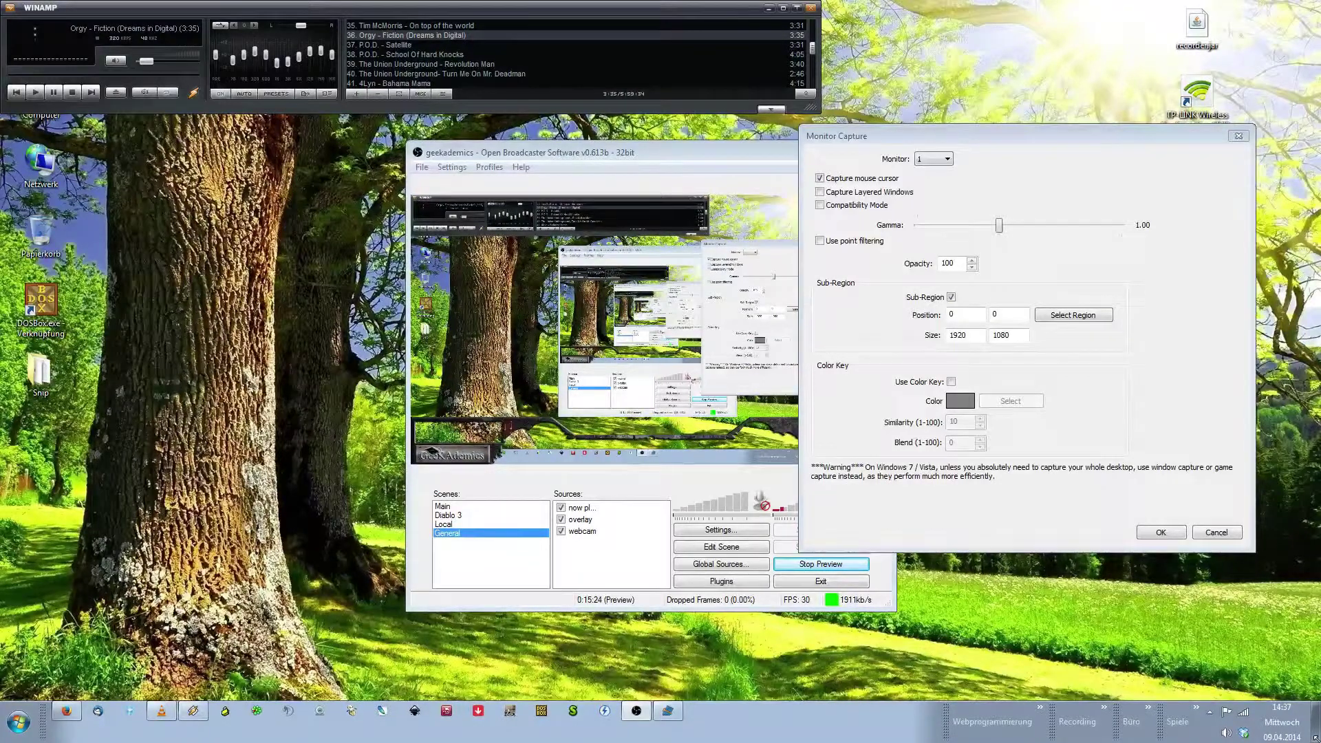
drag(1315, 738, 329, 118)
mouse_move(111, 38)
mouse_down()
mouse_move(134, 69)
mouse_move(122, 58)
mouse_up()
drag(335, 136, 196, 42)
Fine-tune the region to position 10,27 and size 284×41, then confirm the capture settings
drag(1012, 136, 769, 125)
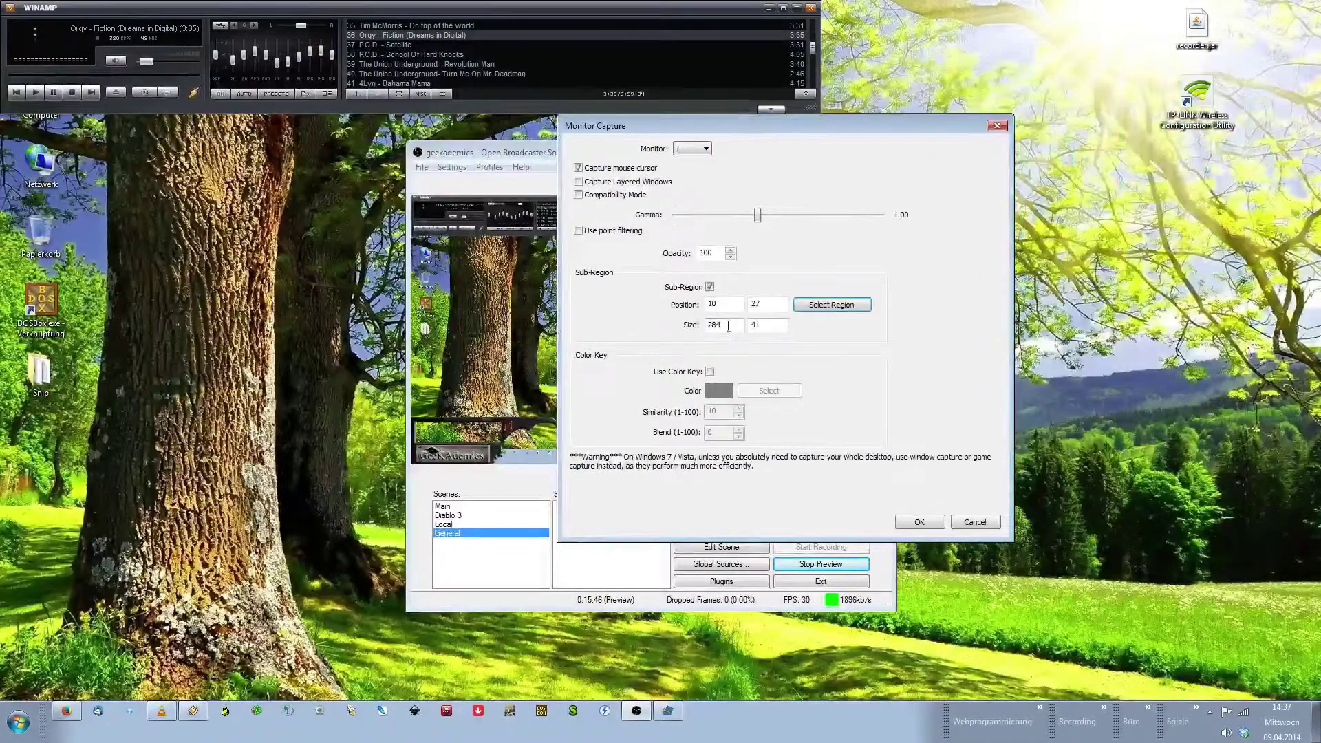
click(741, 303)
key(Tab)
key(Tab)
key(Tab)
key(Tab)
key(Tab)
key(Tab)
key(Tab)
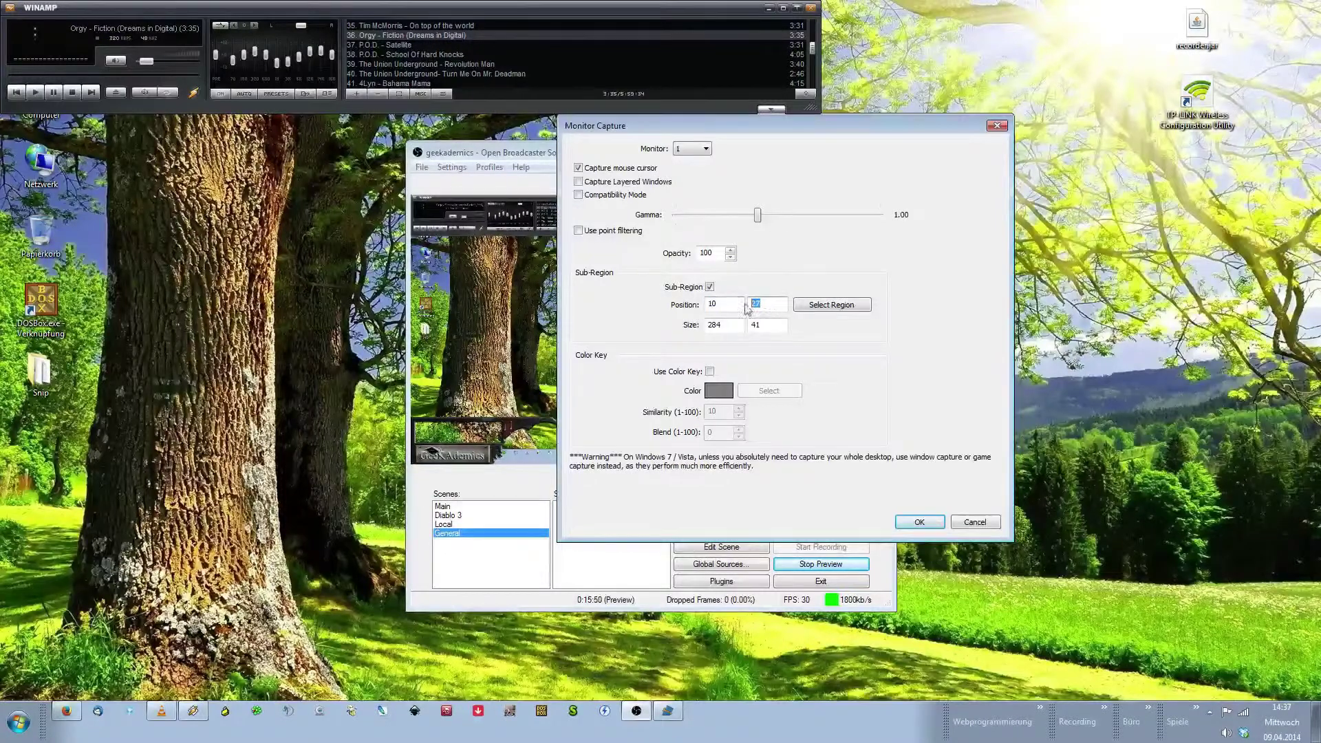
key(Tab)
key(Tab)
key(Tab)
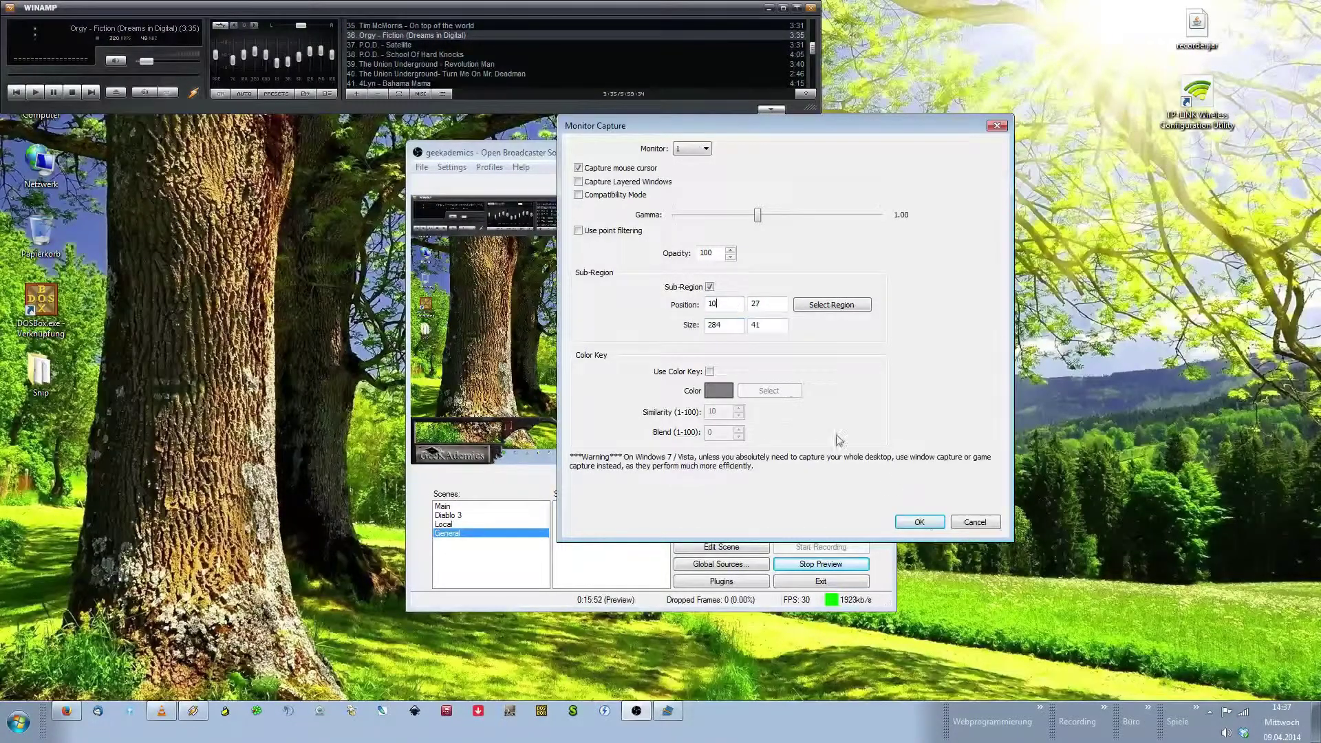
click(919, 521)
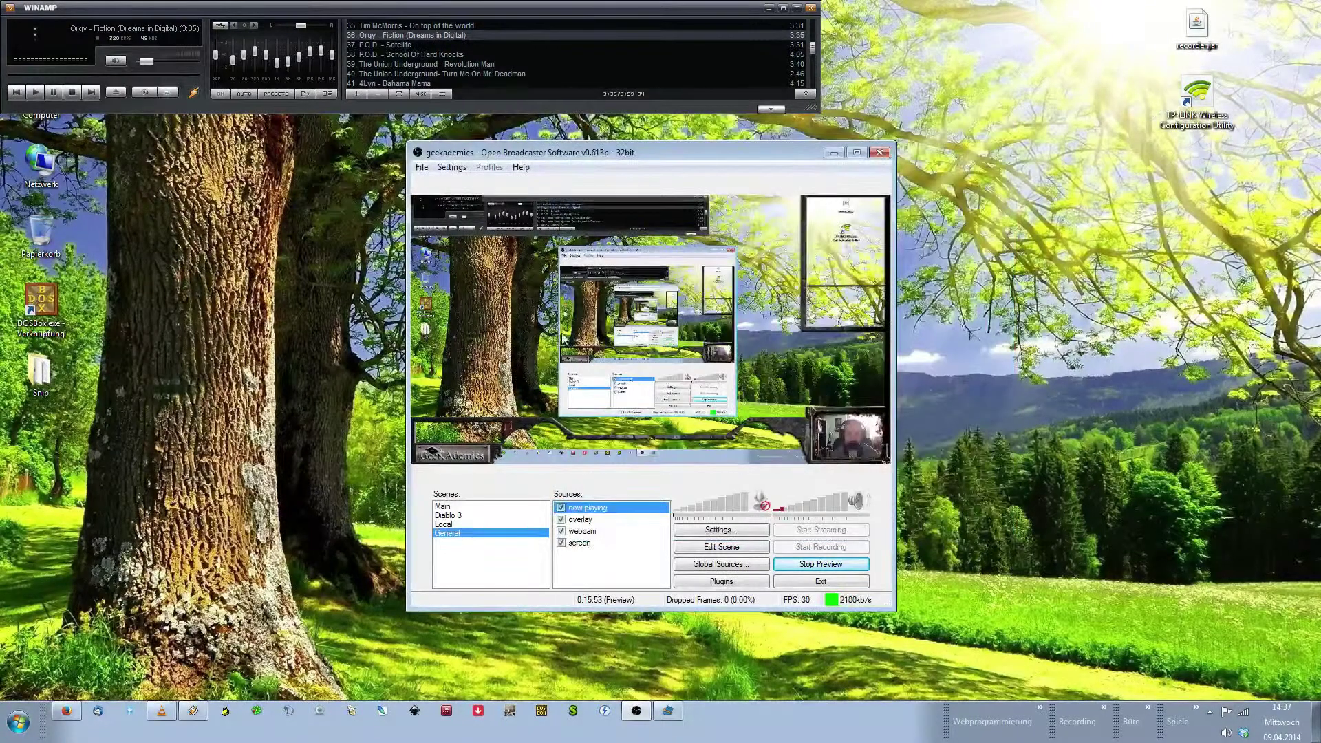
Resize the now playing capture into a small strip in the overlay's lower-left bar
click(718, 548)
drag(455, 204, 602, 327)
drag(526, 304, 469, 440)
drag(720, 457, 500, 440)
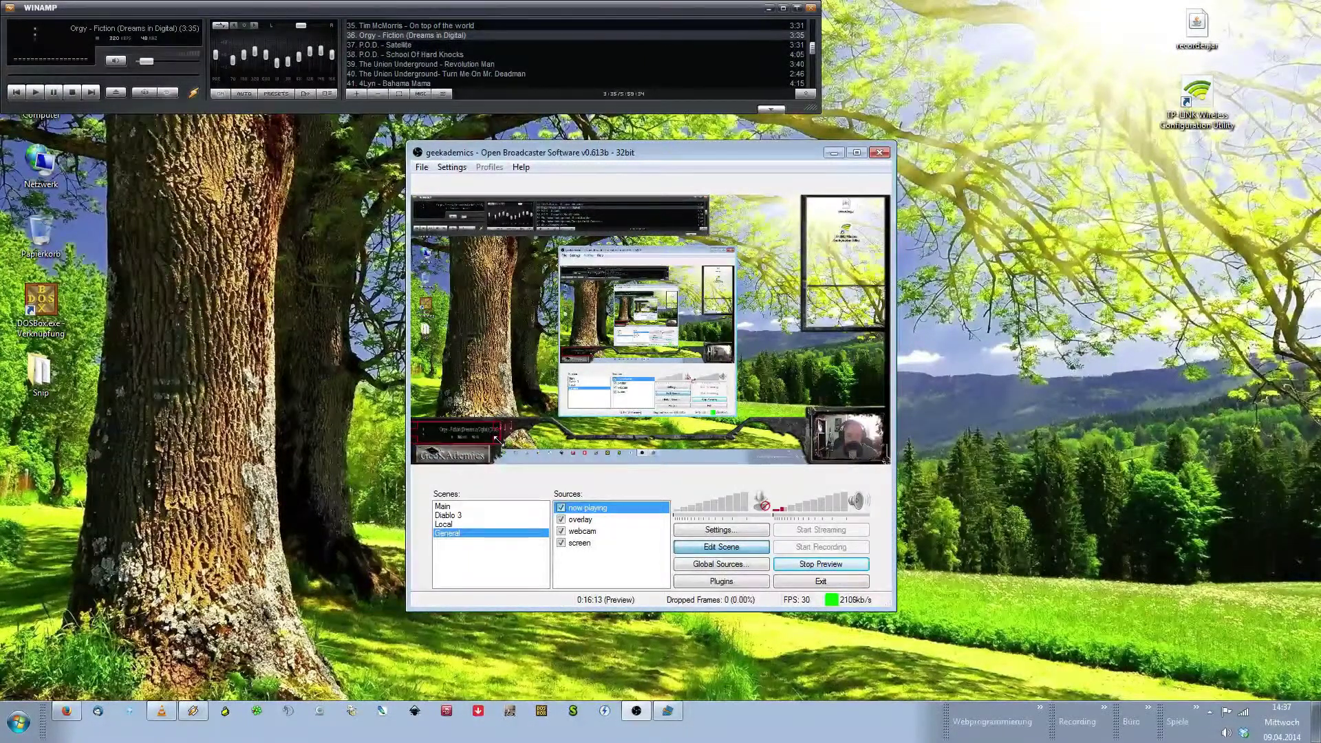
Move now playing one layer down, then test it by playing and stopping Orgy - Fiction
right_click(573, 509)
mouse_move(622, 534)
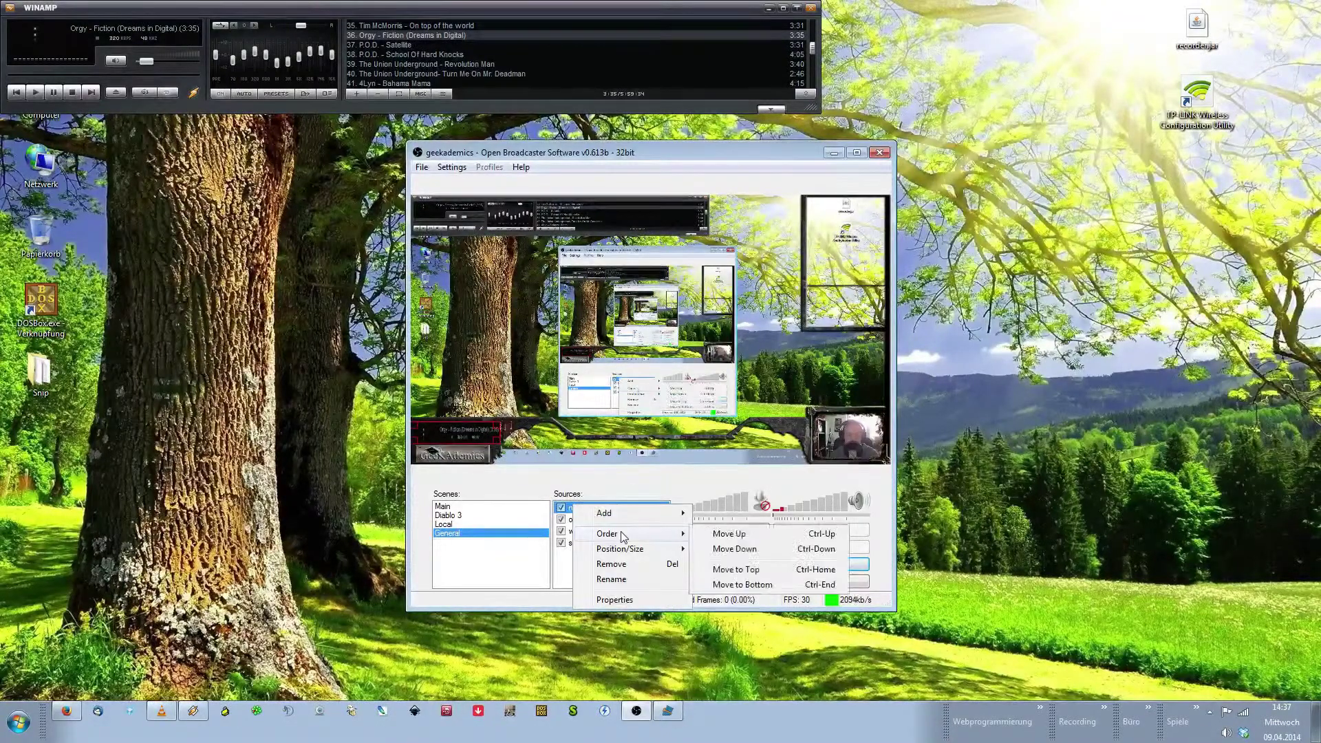
click(765, 552)
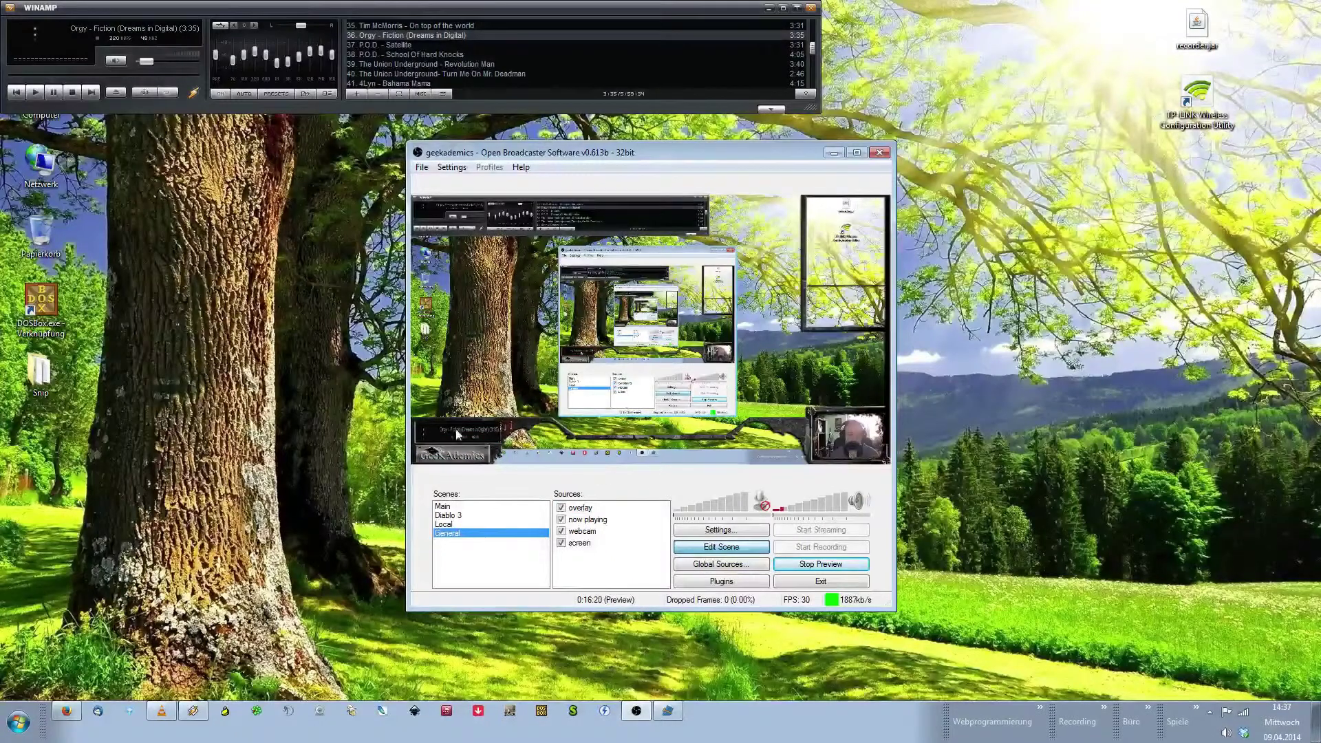
double_click(406, 35)
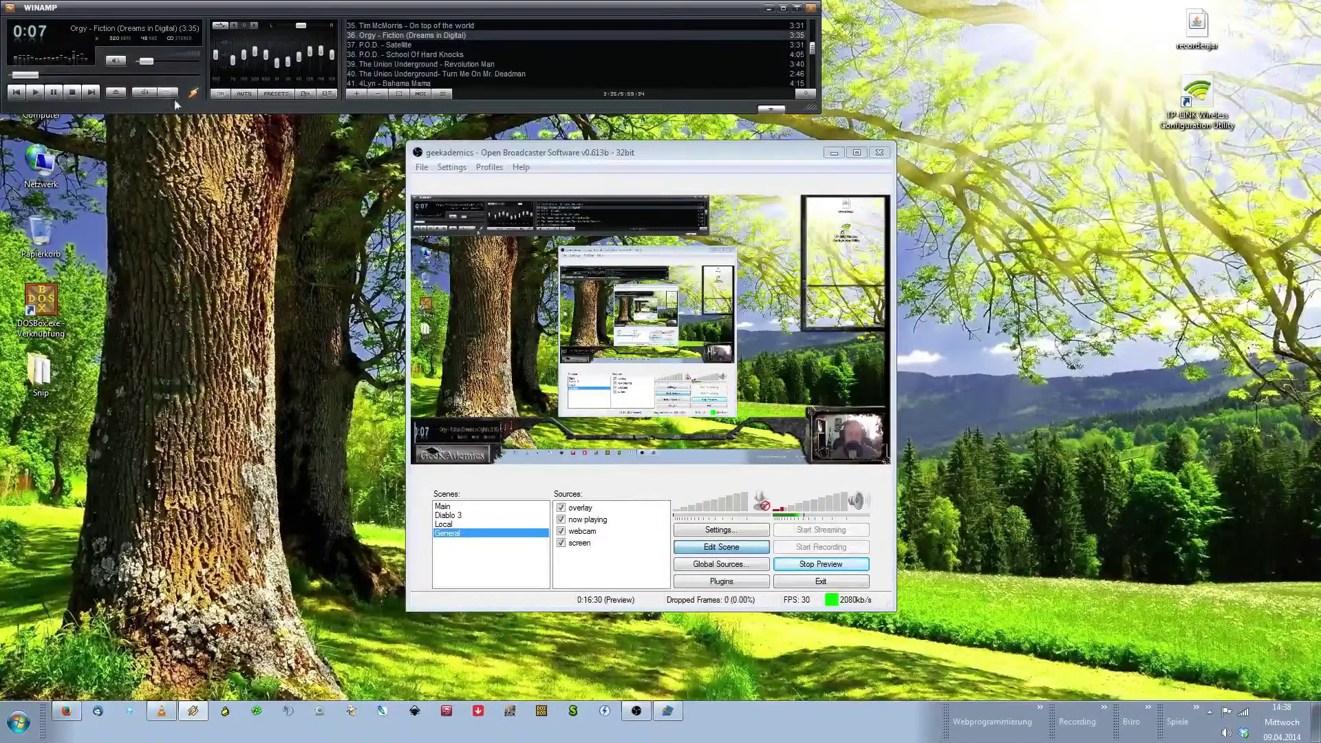
click(72, 92)
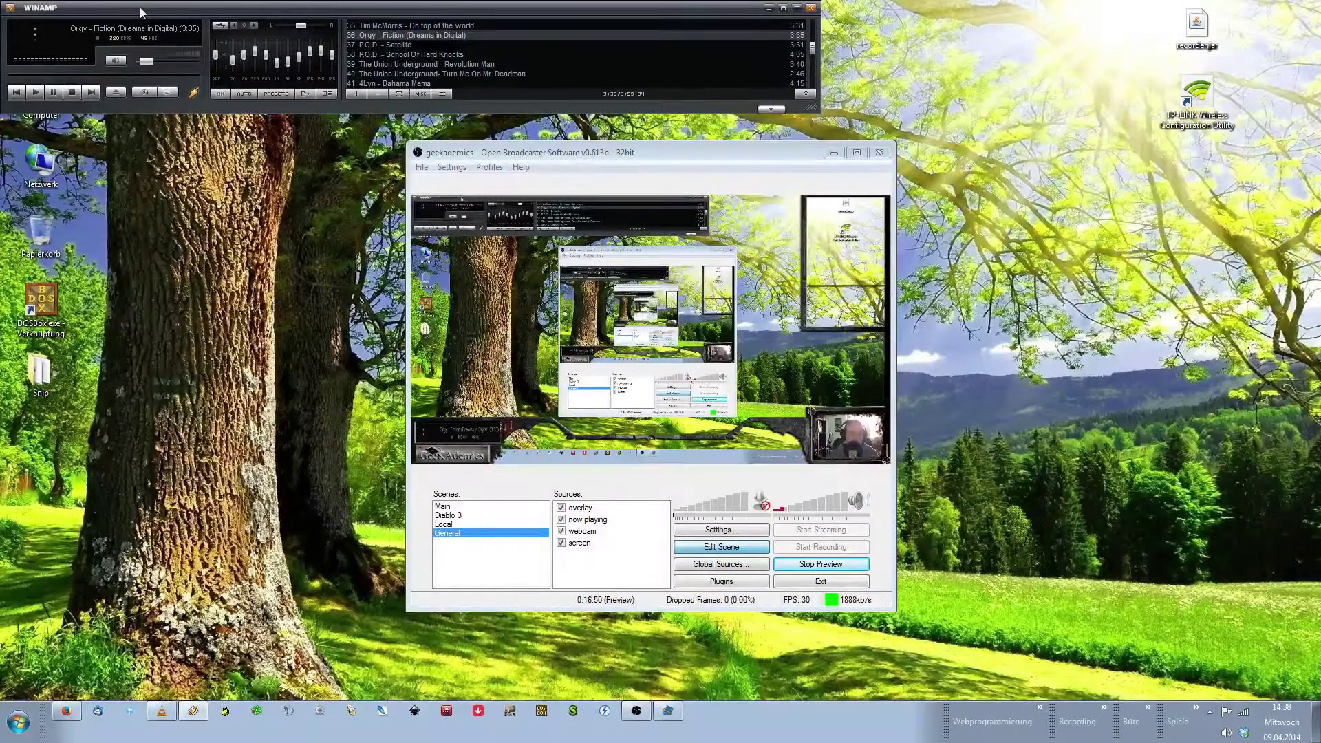
Move the Winamp player over OBS and back to the top-left, partly past the screen edge
drag(139, 7, 690, 76)
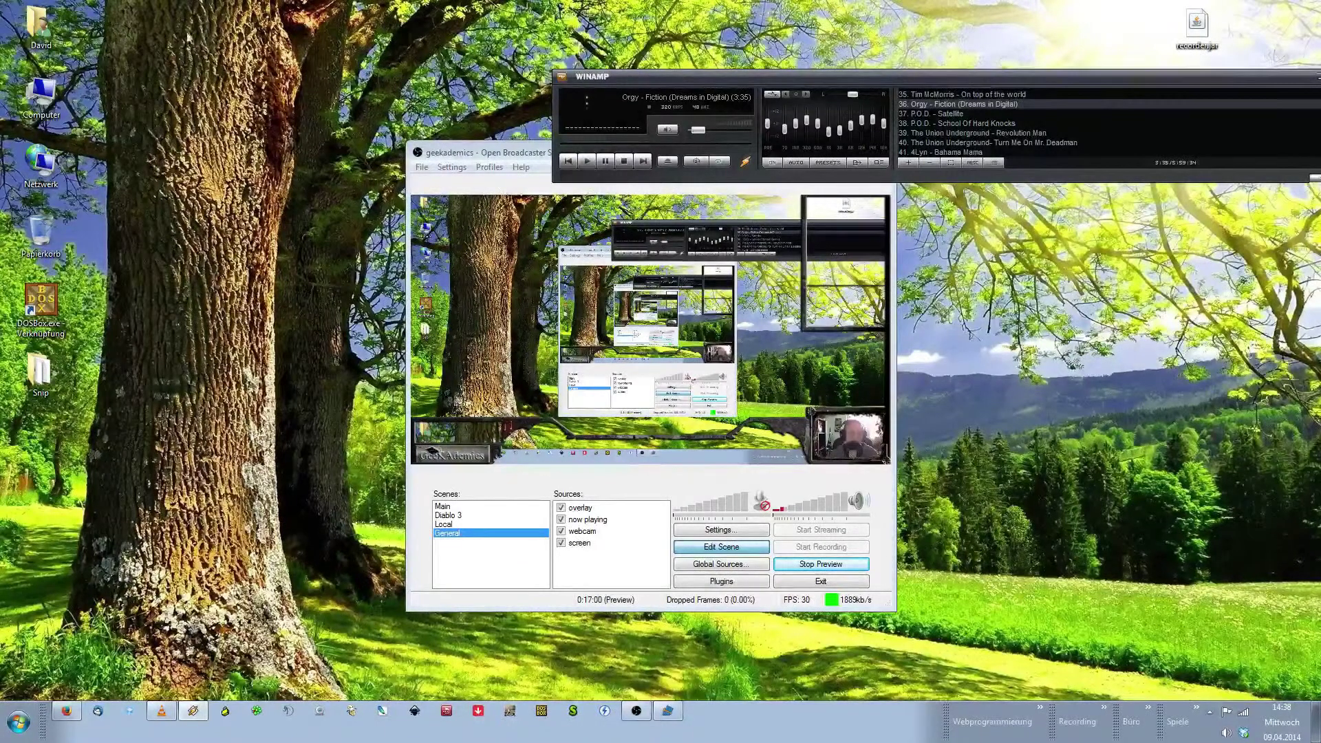
drag(813, 76, 260, 6)
mouse_move(567, 10)
mouse_down()
mouse_move(367, 9)
mouse_move(600, 13)
mouse_move(568, 12)
mouse_up()
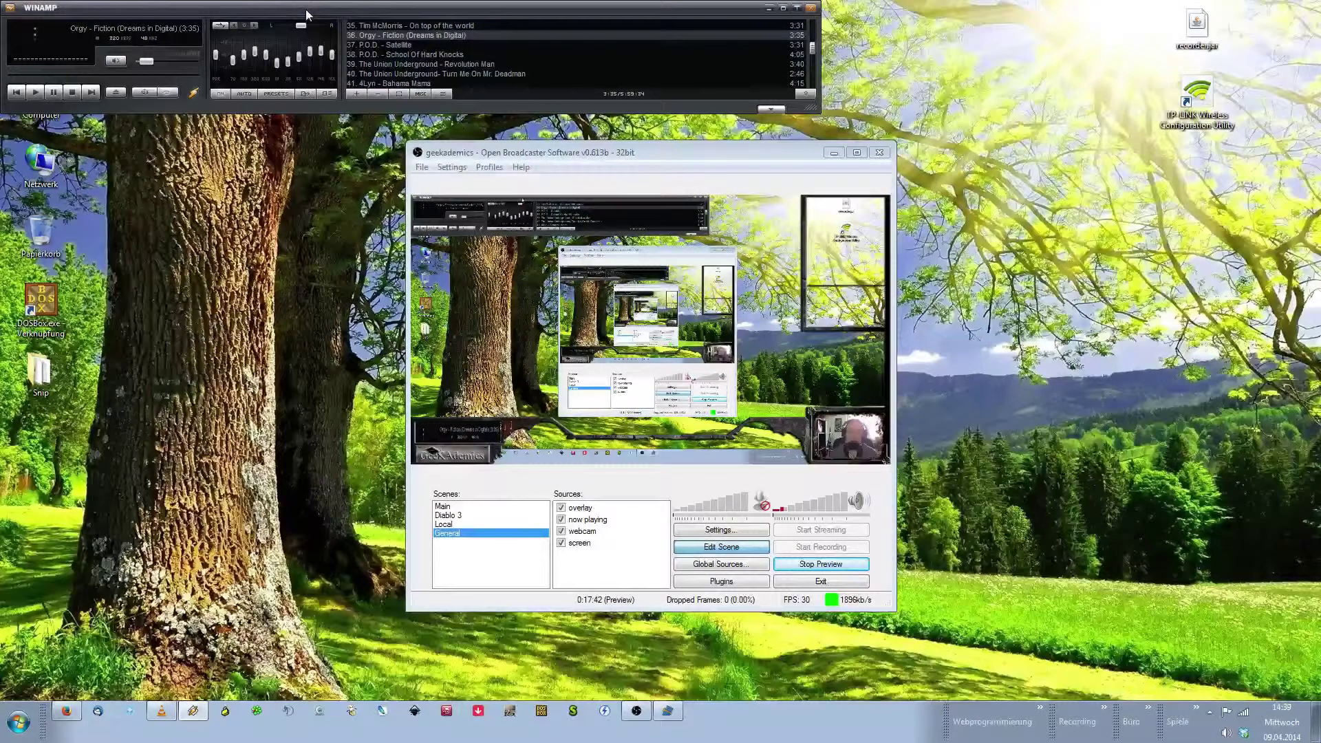
Move the Winamp player window down toward the lower right of the screen
drag(306, 16, 1320, 485)
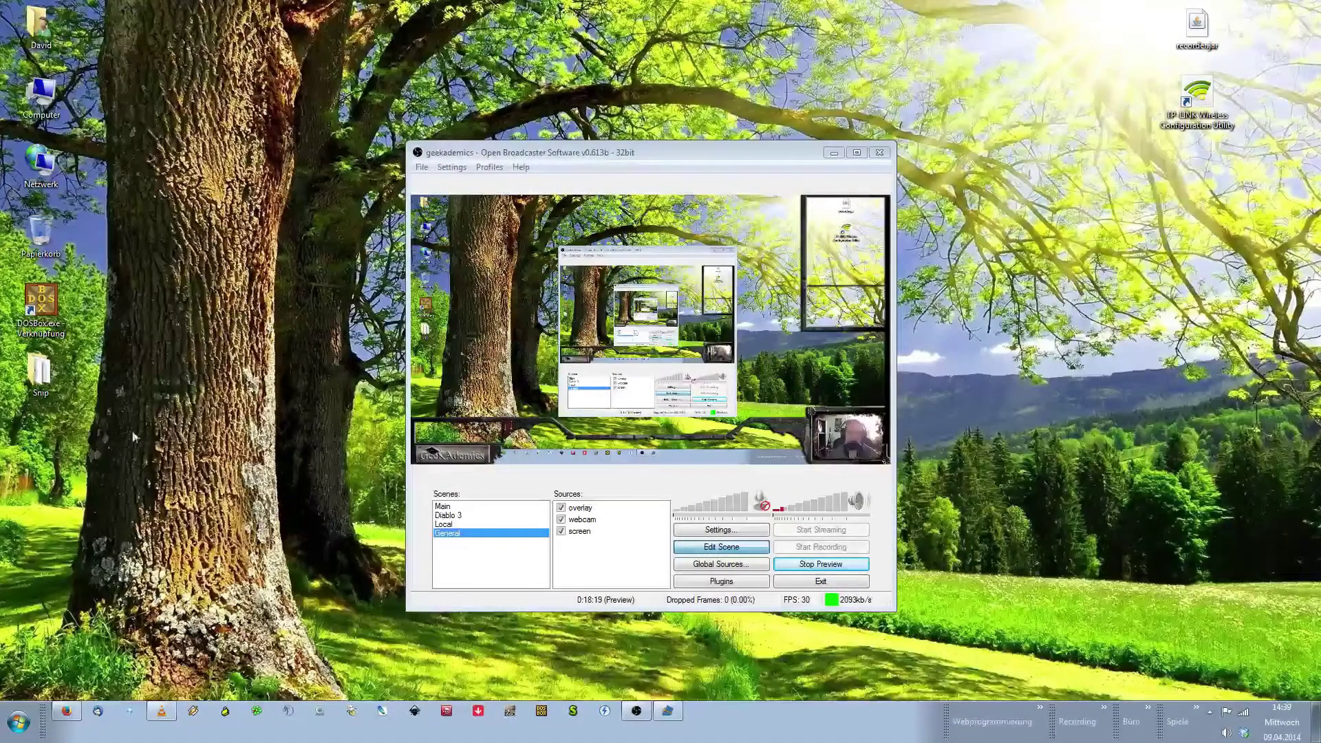
Download Snip v4.0.0.7z via the forum guide's GitHub link, then close the tab and minimize Firefox
click(66, 711)
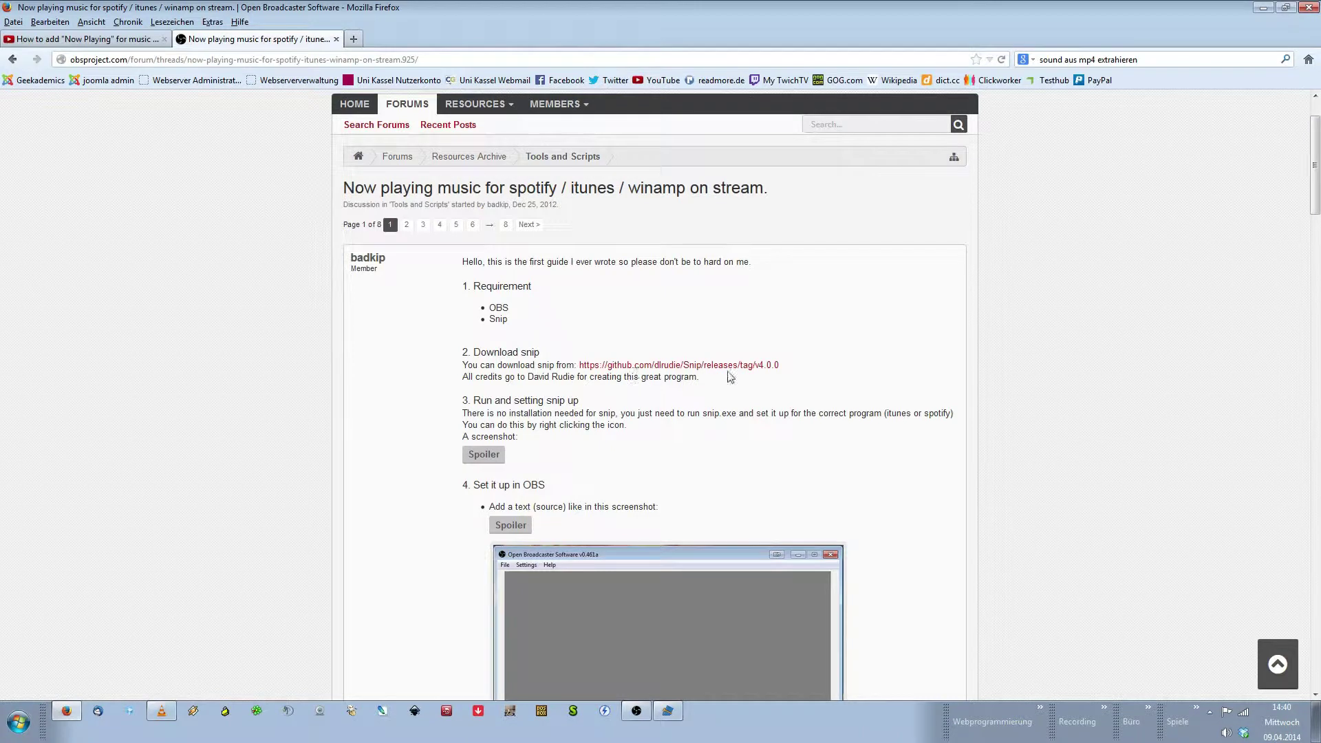
click(619, 365)
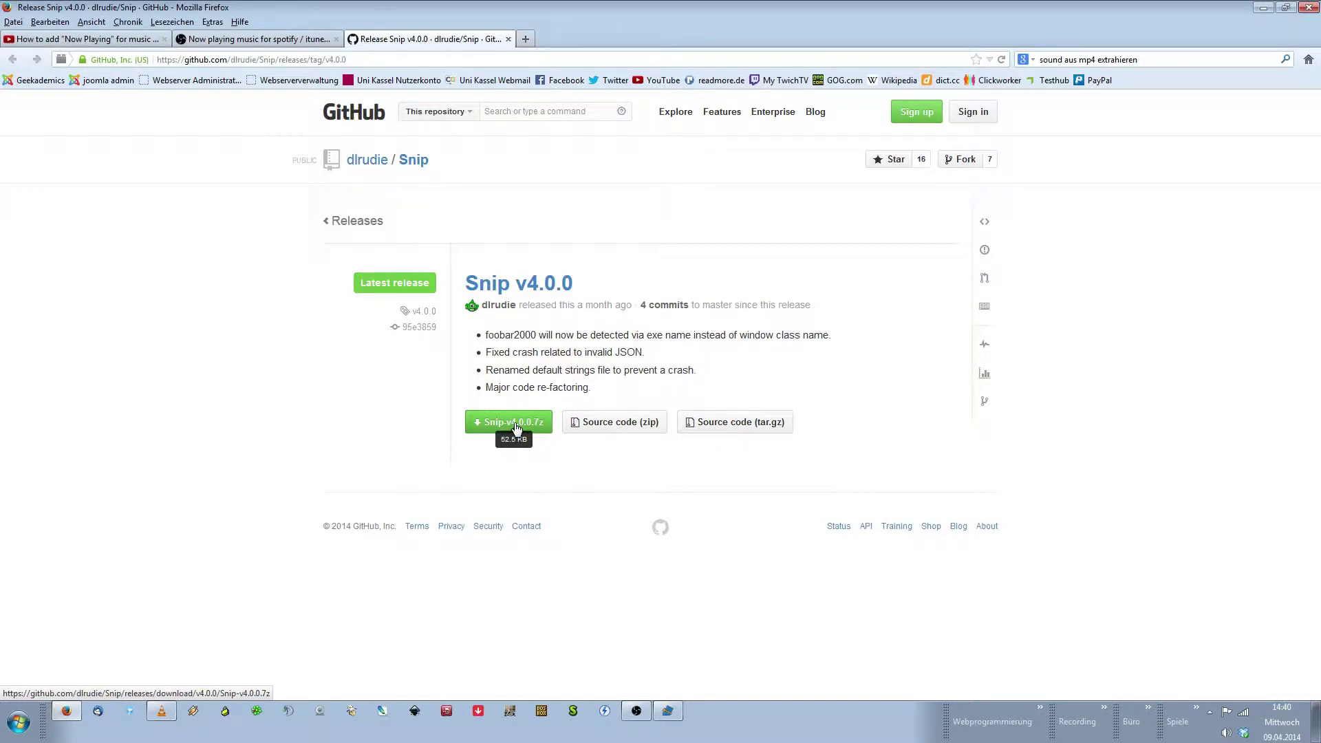
click(514, 423)
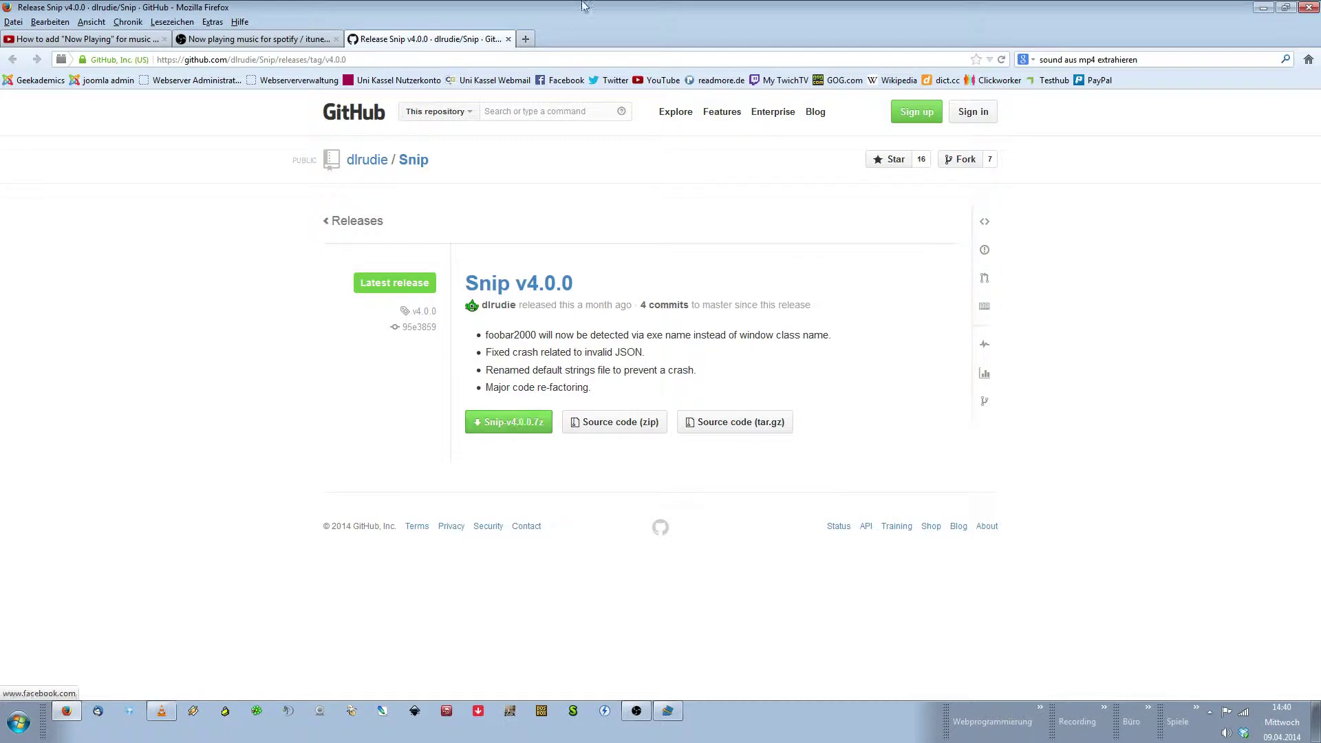
click(508, 39)
click(1263, 8)
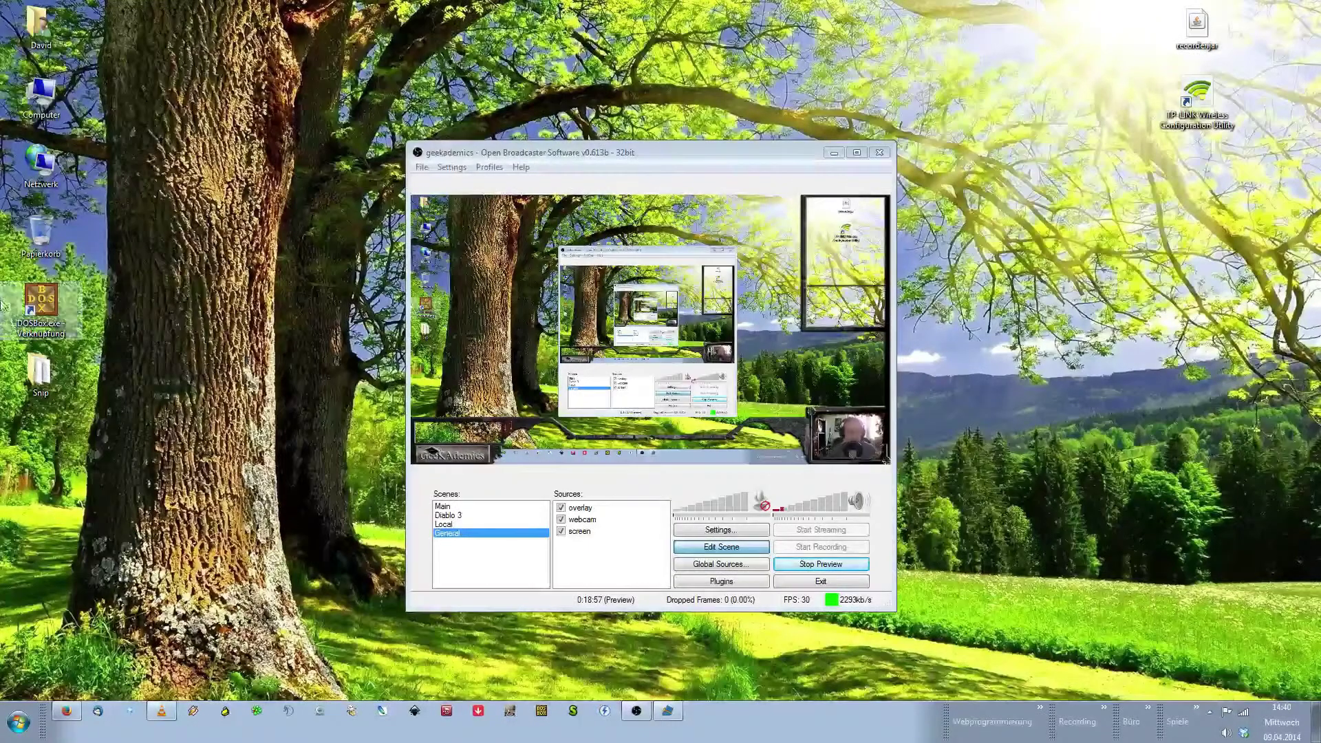
Check the desktop Snip folder holds Snip.exe, close it, and reveal the hidden tray icons
double_click(41, 371)
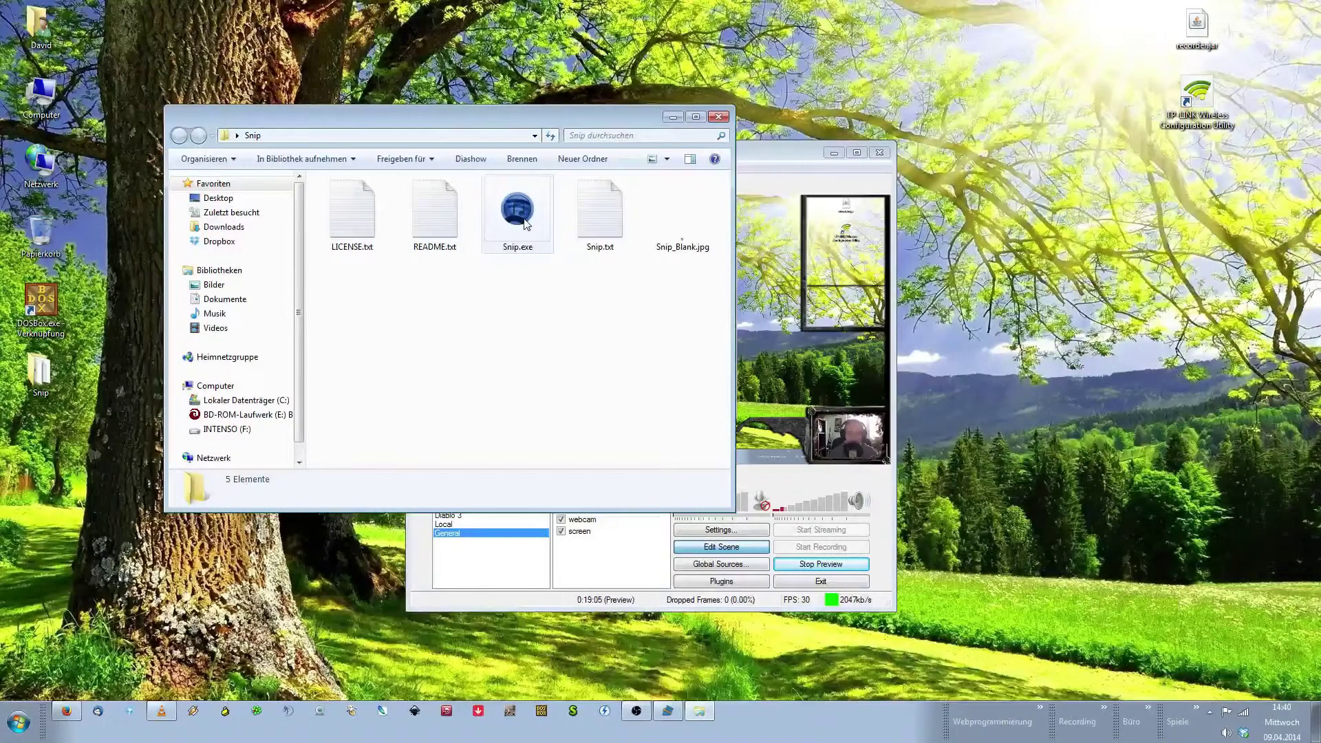
click(718, 116)
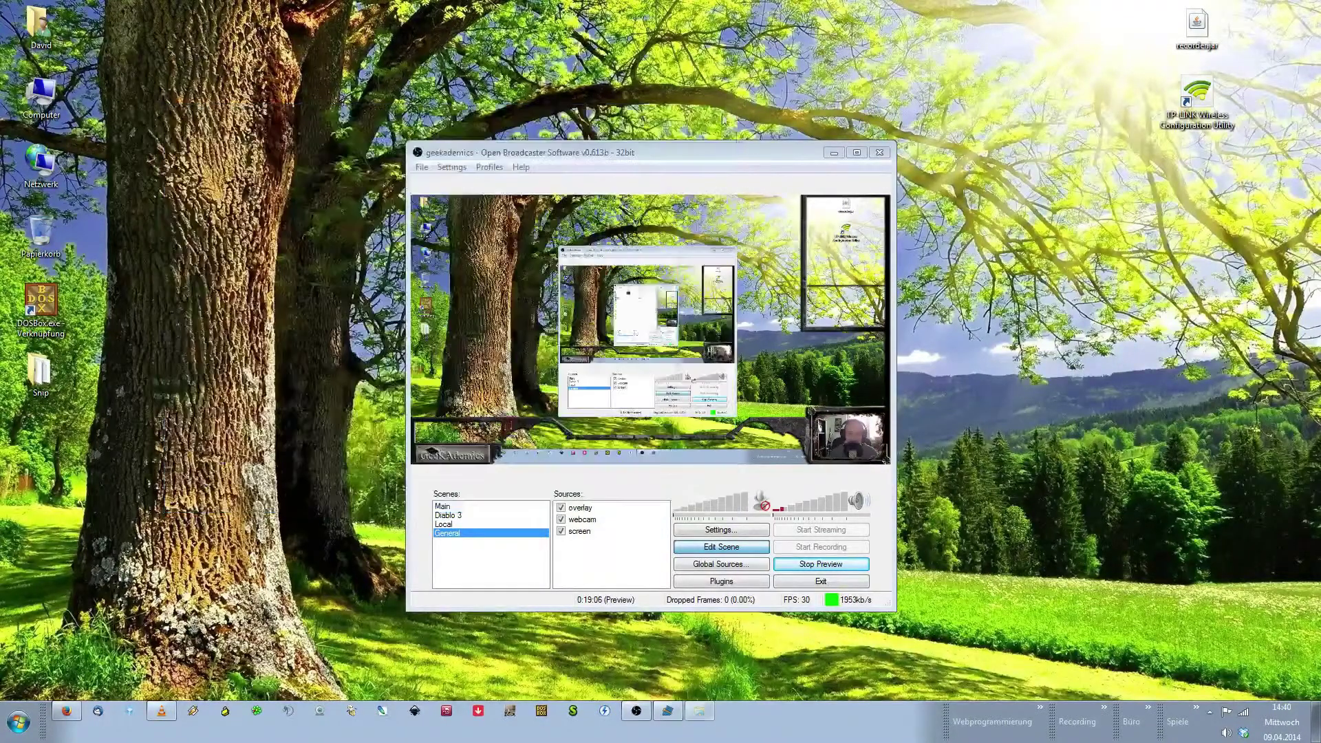
click(1209, 713)
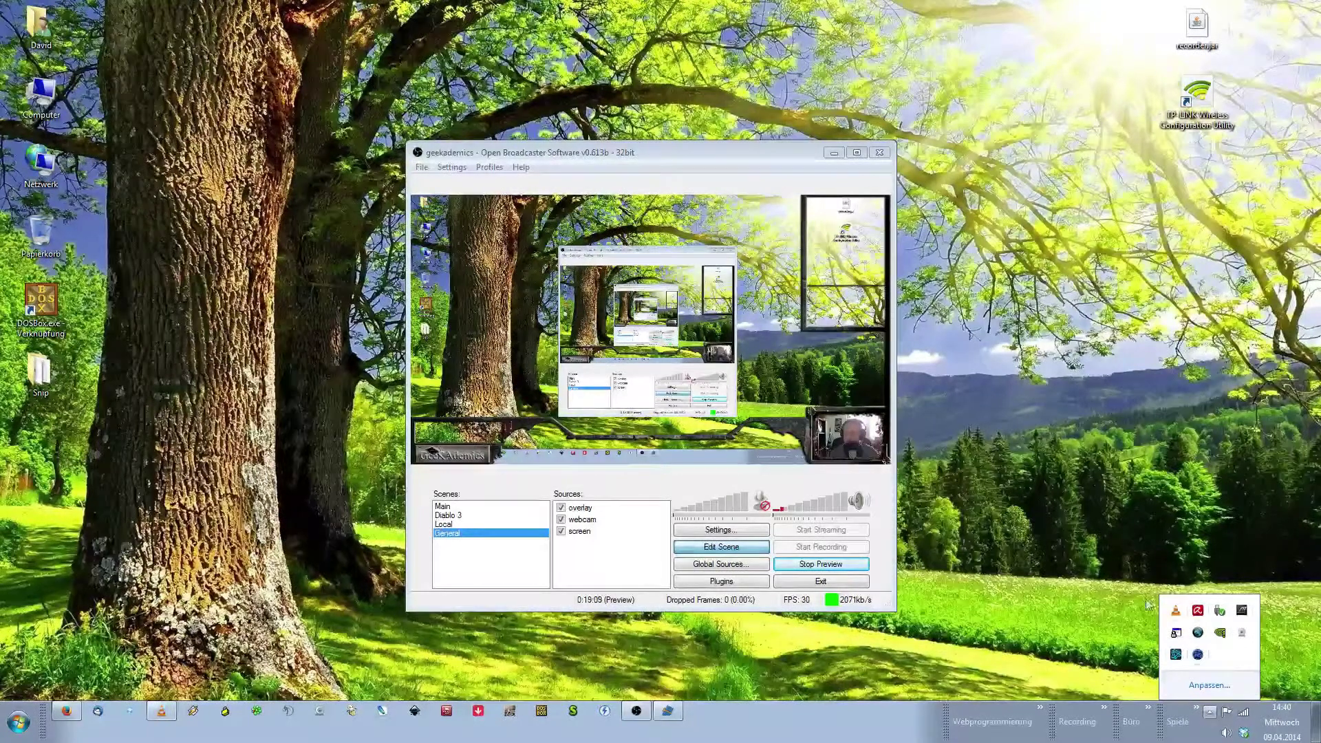
Set Snip's track output format to "$t" from its tray icon menu and save it
right_click(1200, 655)
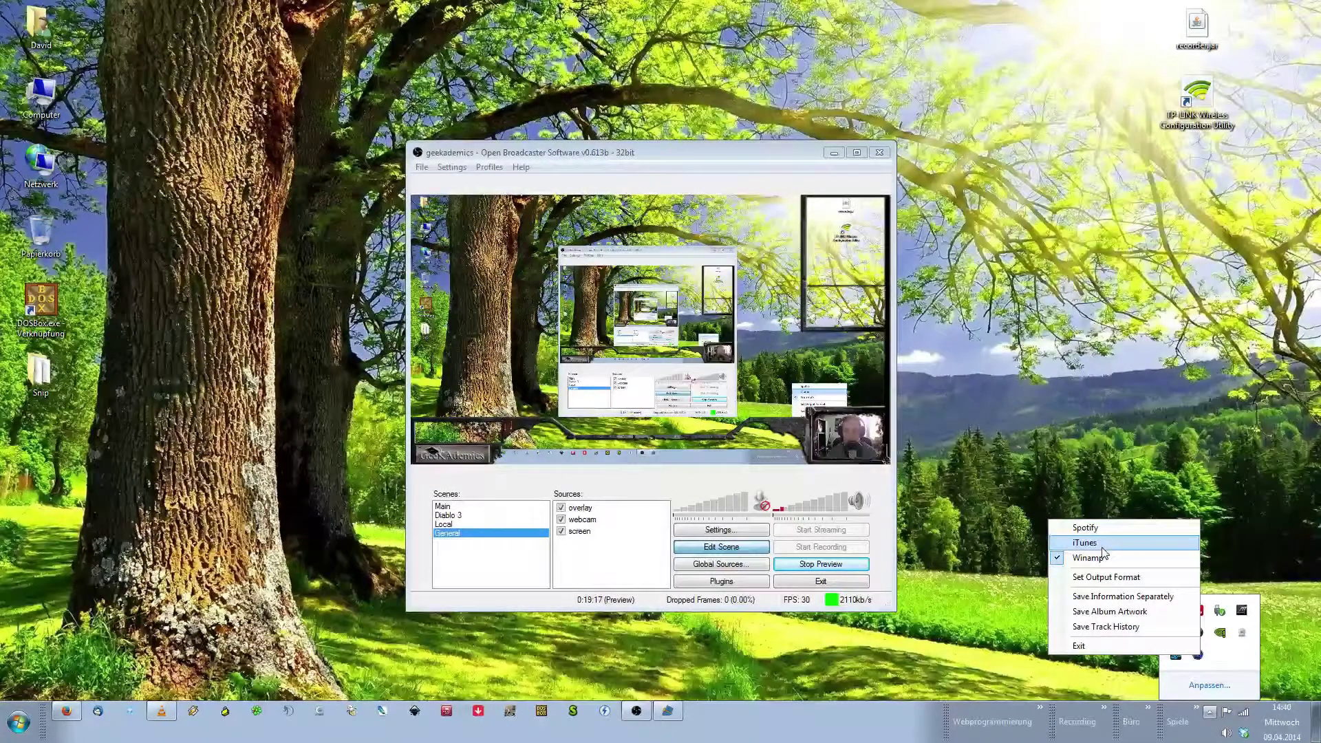
click(1118, 583)
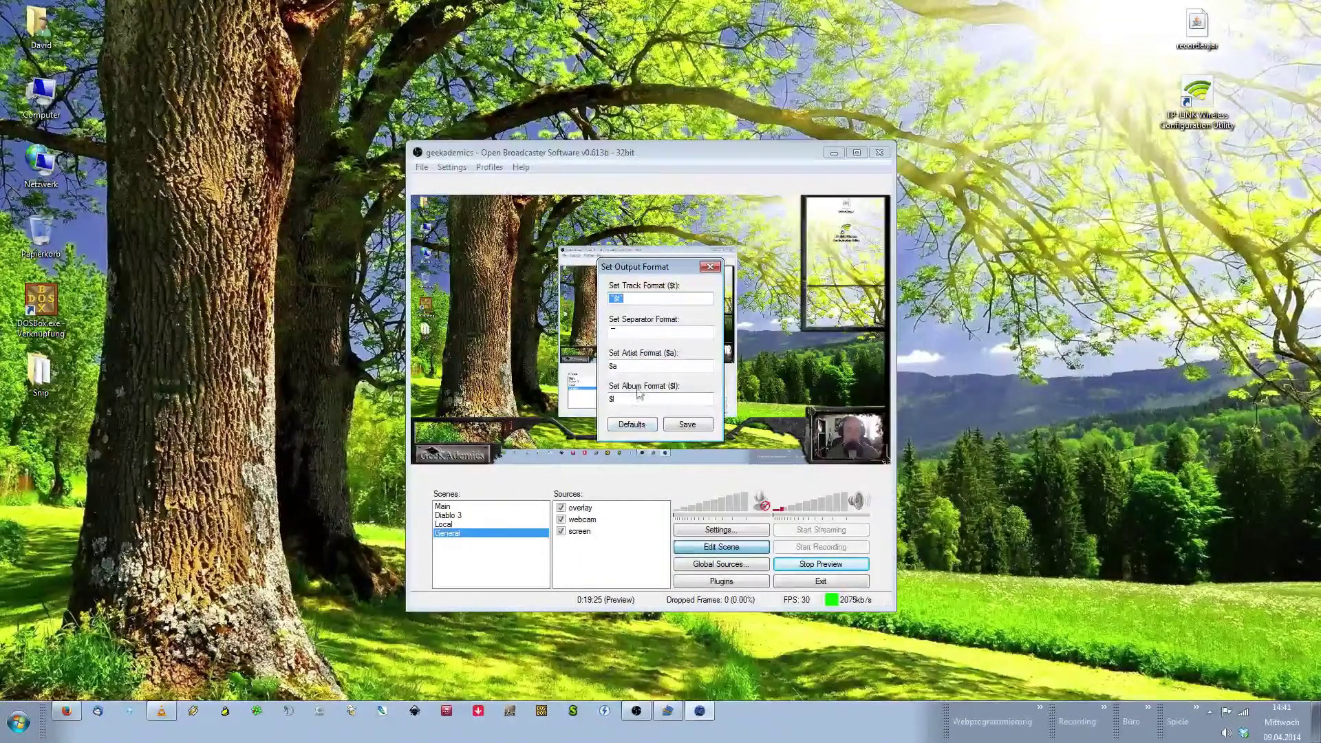
click(627, 425)
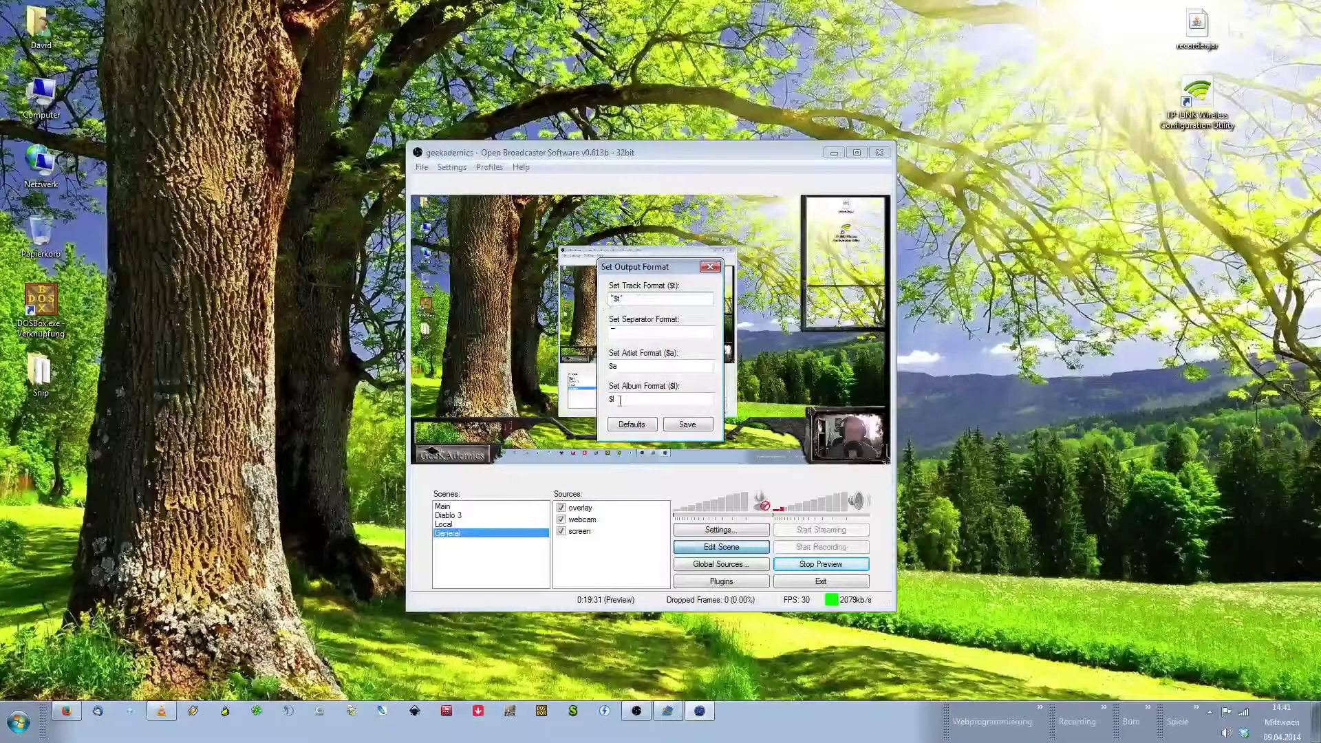
click(699, 426)
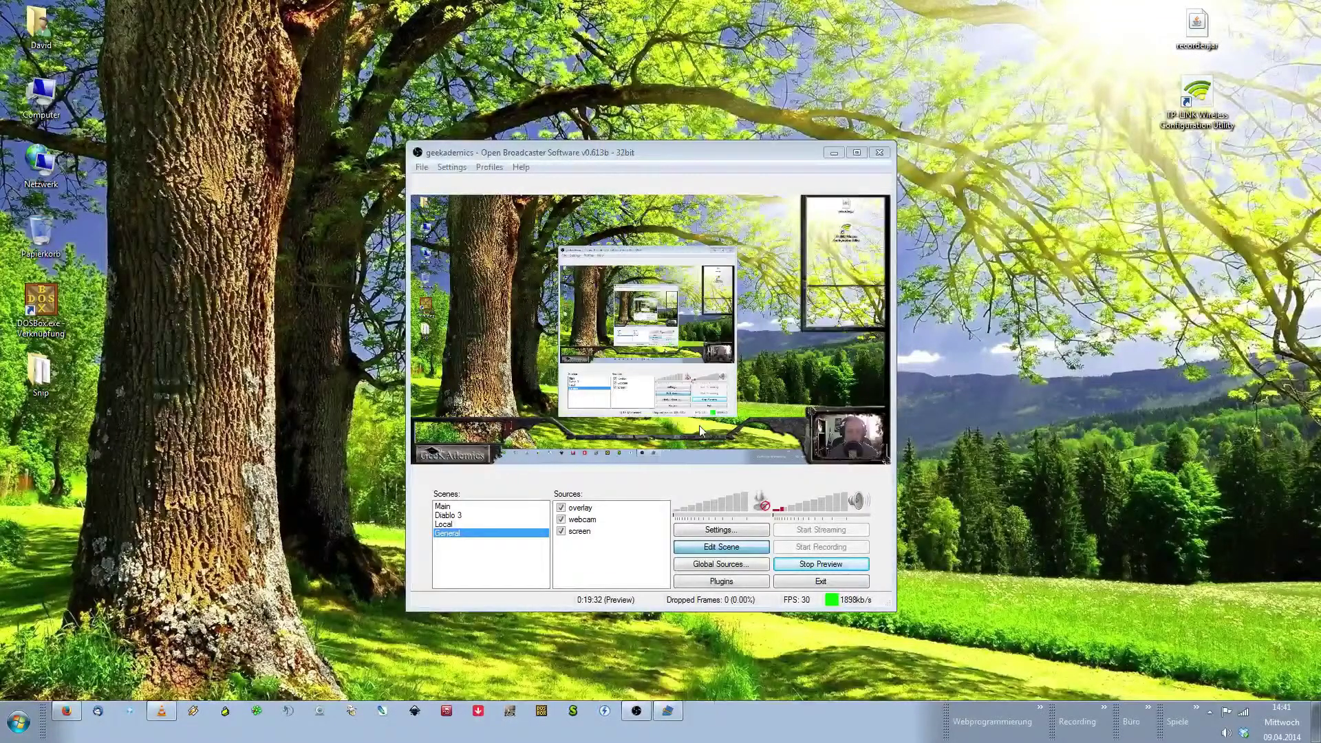
Add a new Text source, first trying the name 'overlay', which is rejected as a duplicate
right_click(596, 563)
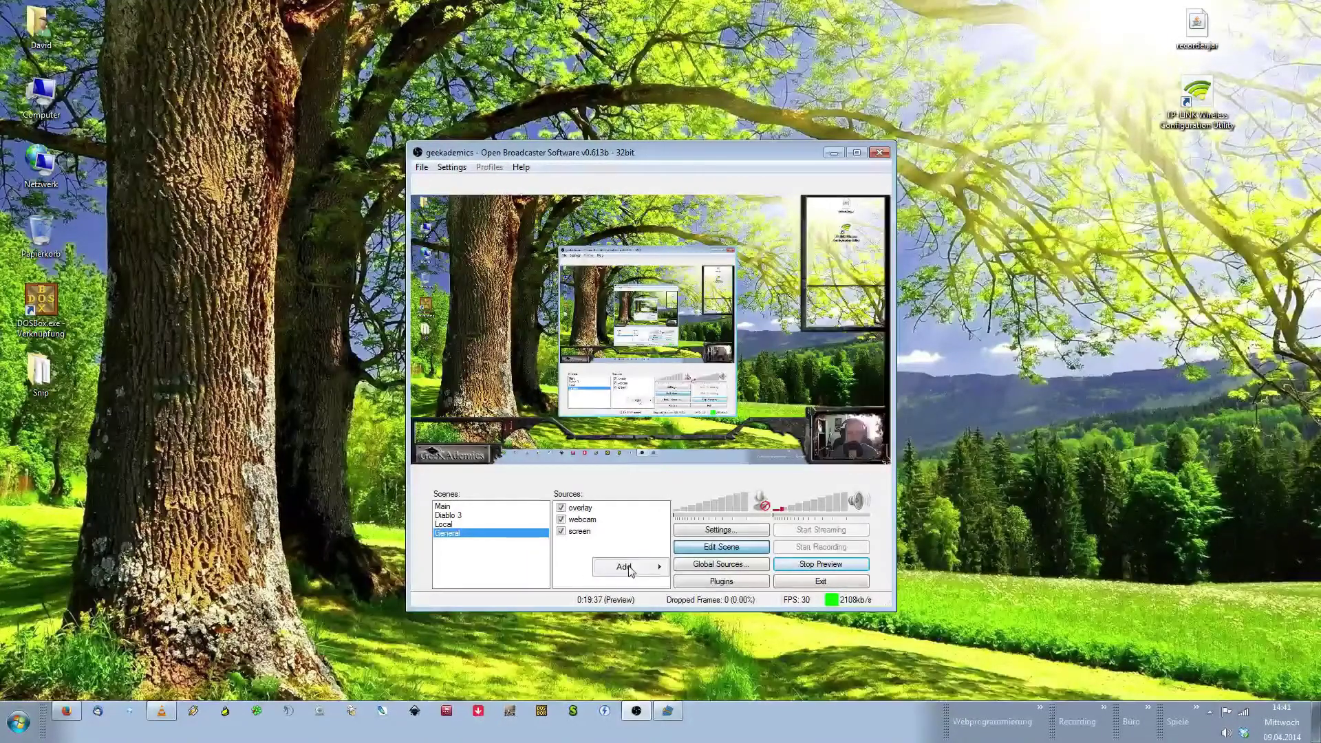
mouse_move(632, 567)
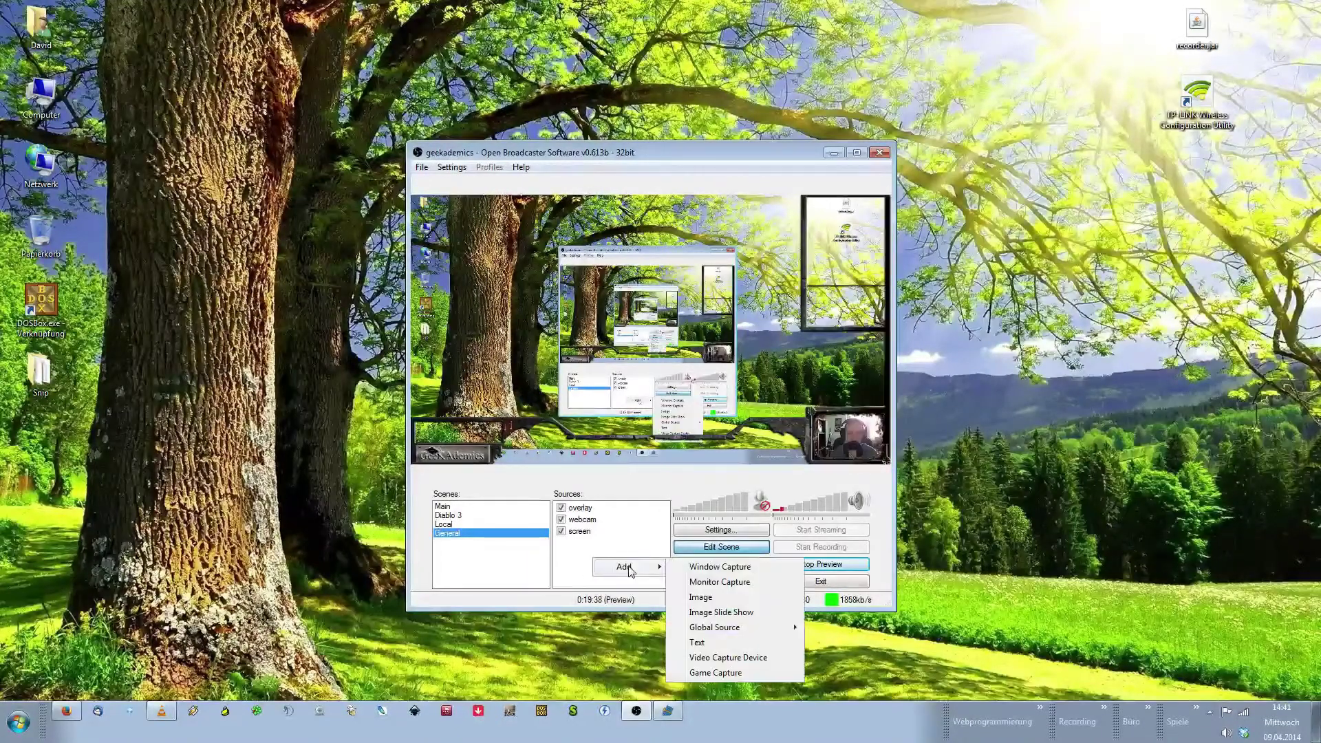
click(711, 643)
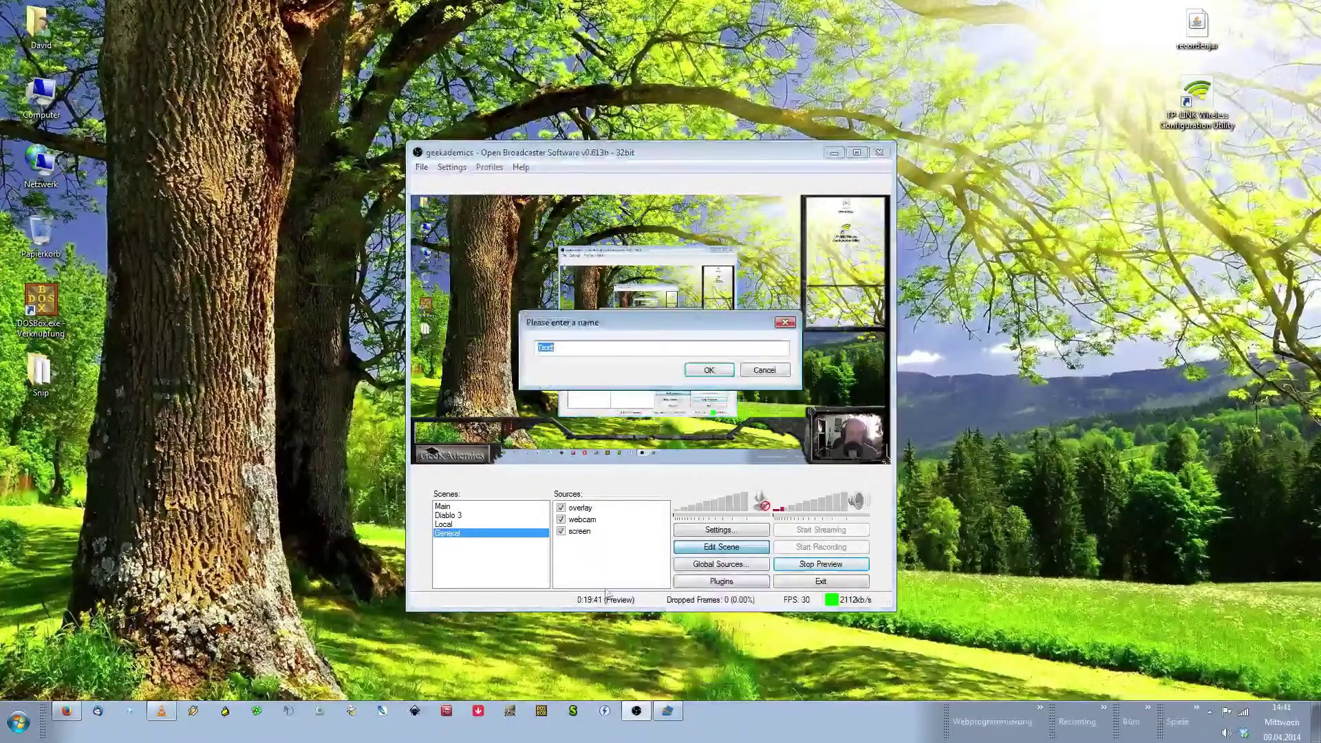
text(overlay)
key(Return)
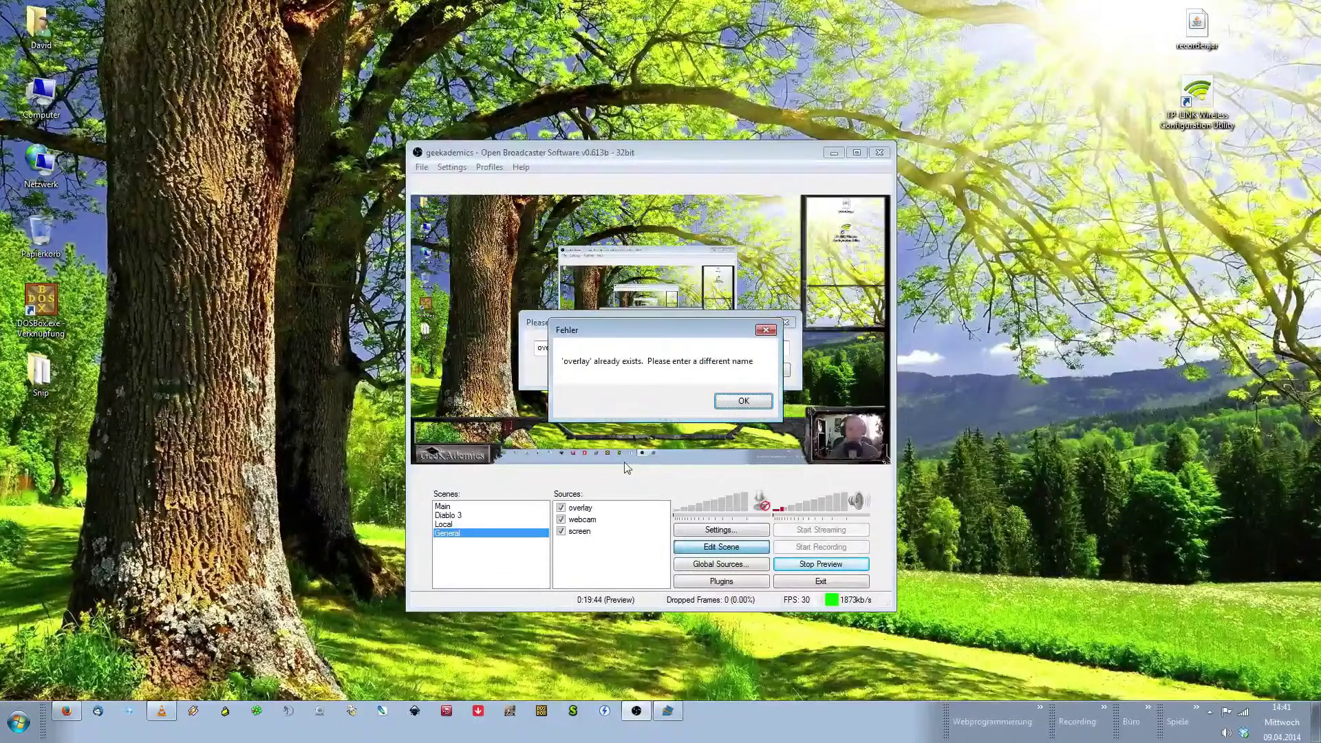
click(761, 399)
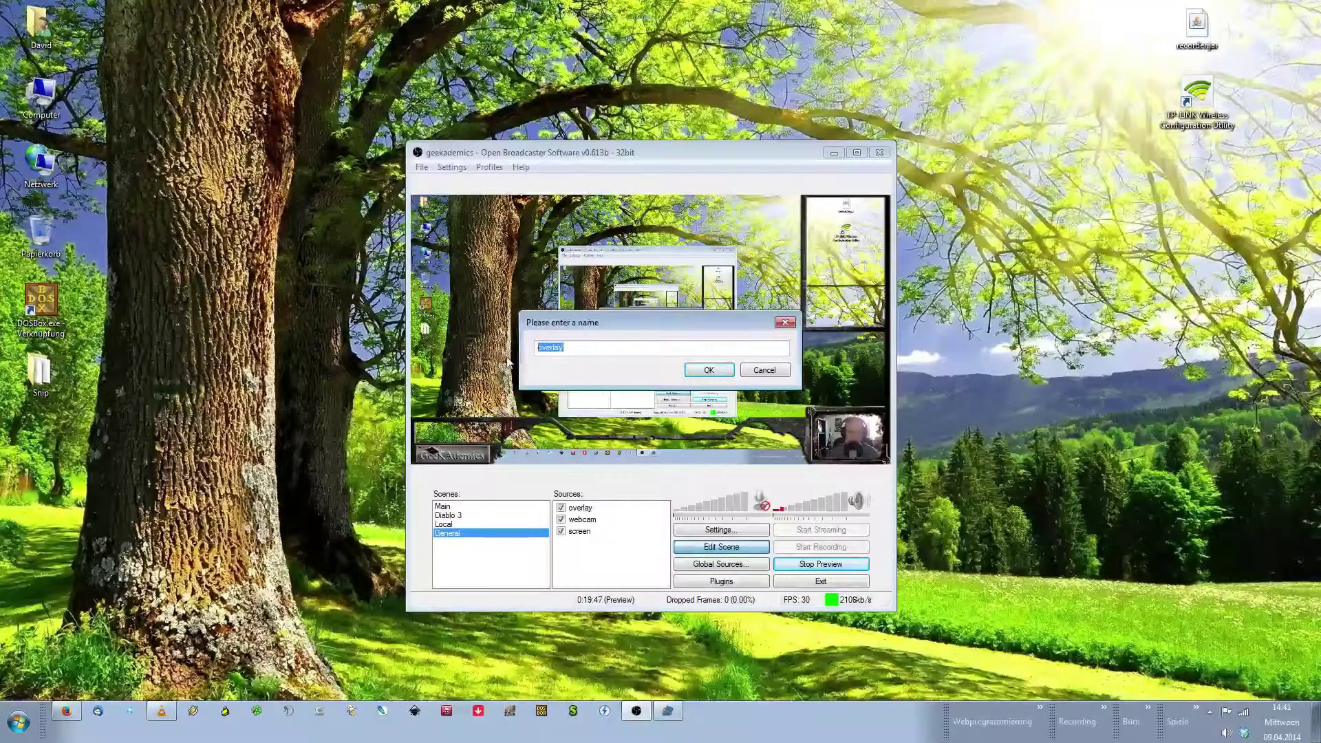
Name the text source 'now playing' and set it to use text from a file
text(textoverlay)
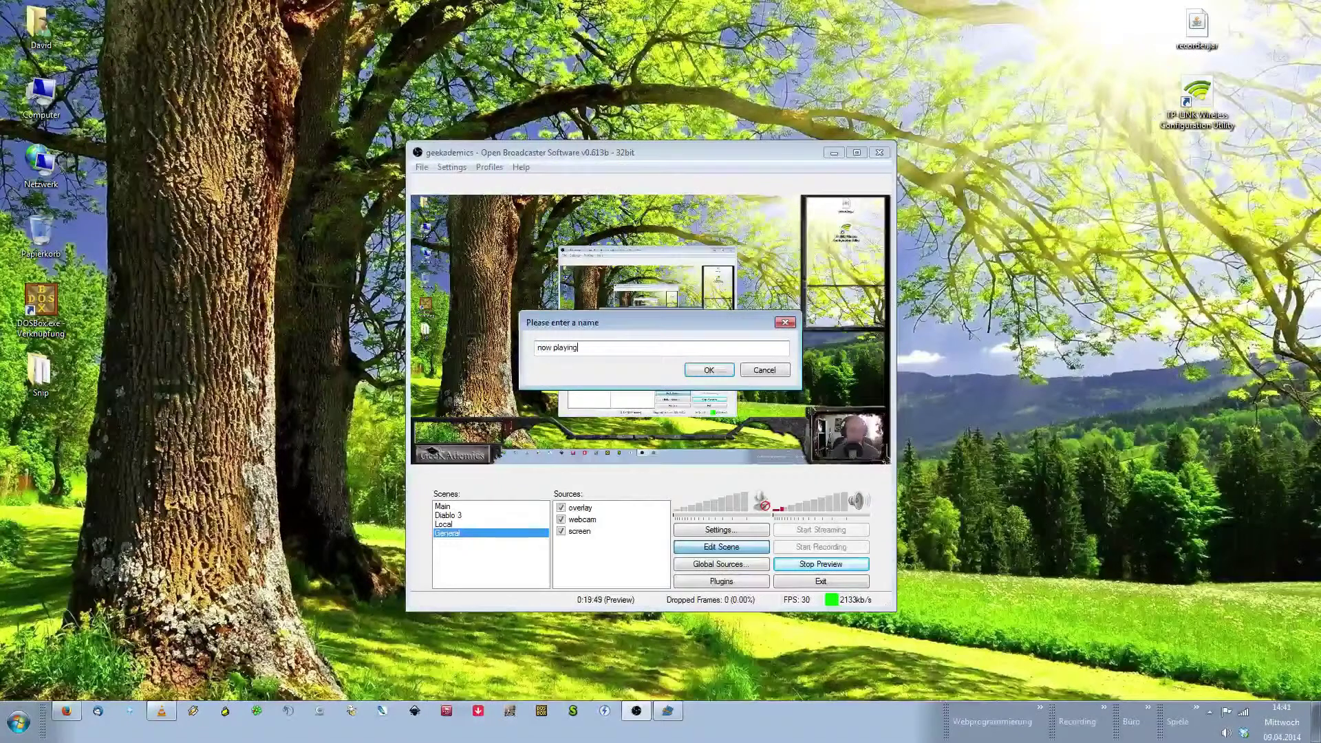
key(Return)
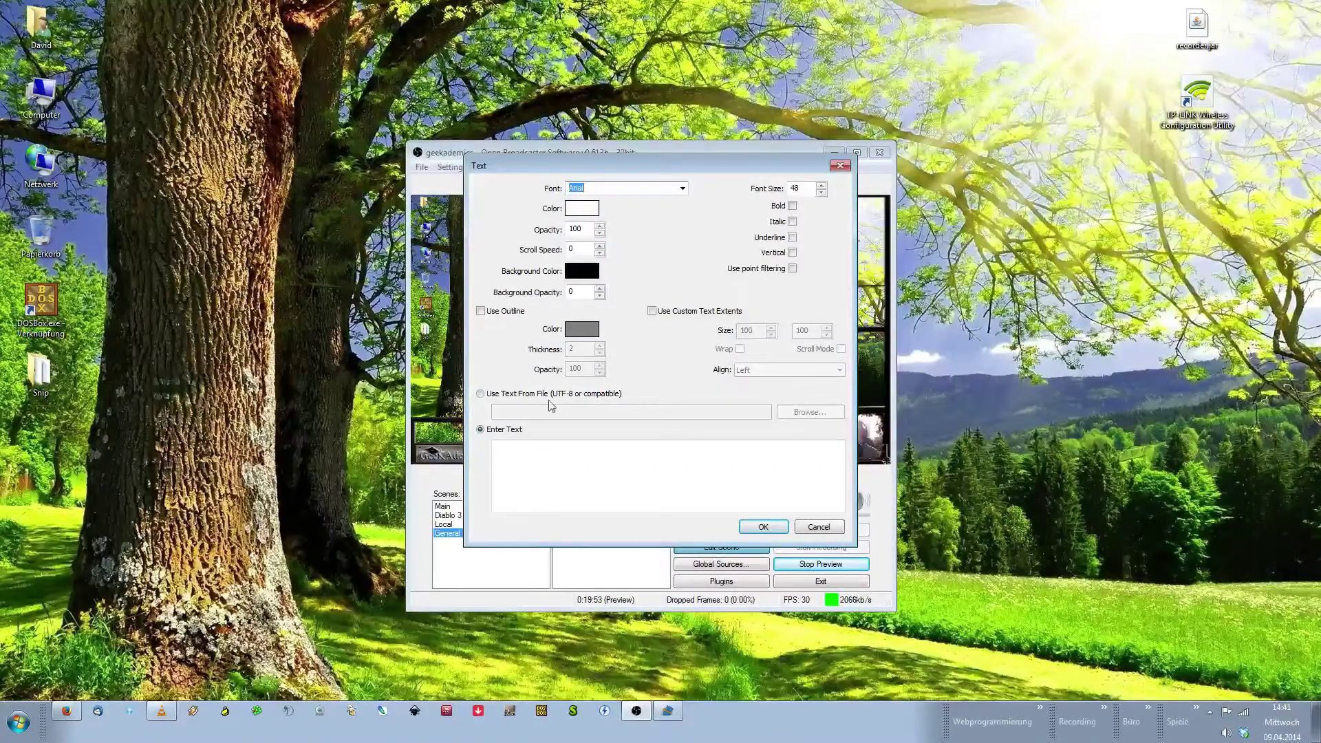
click(480, 393)
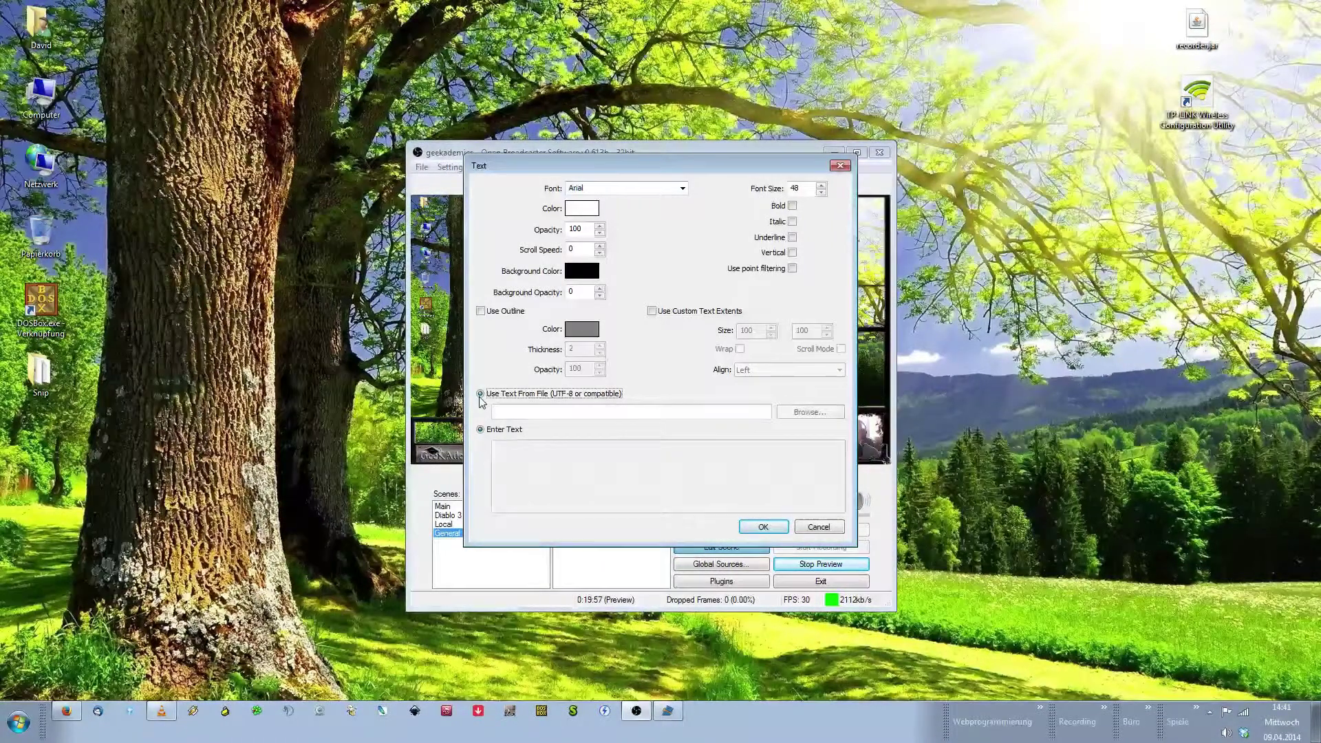
Point the 'now playing' source at Snip.txt in the Snip folder on the Desktop
click(816, 413)
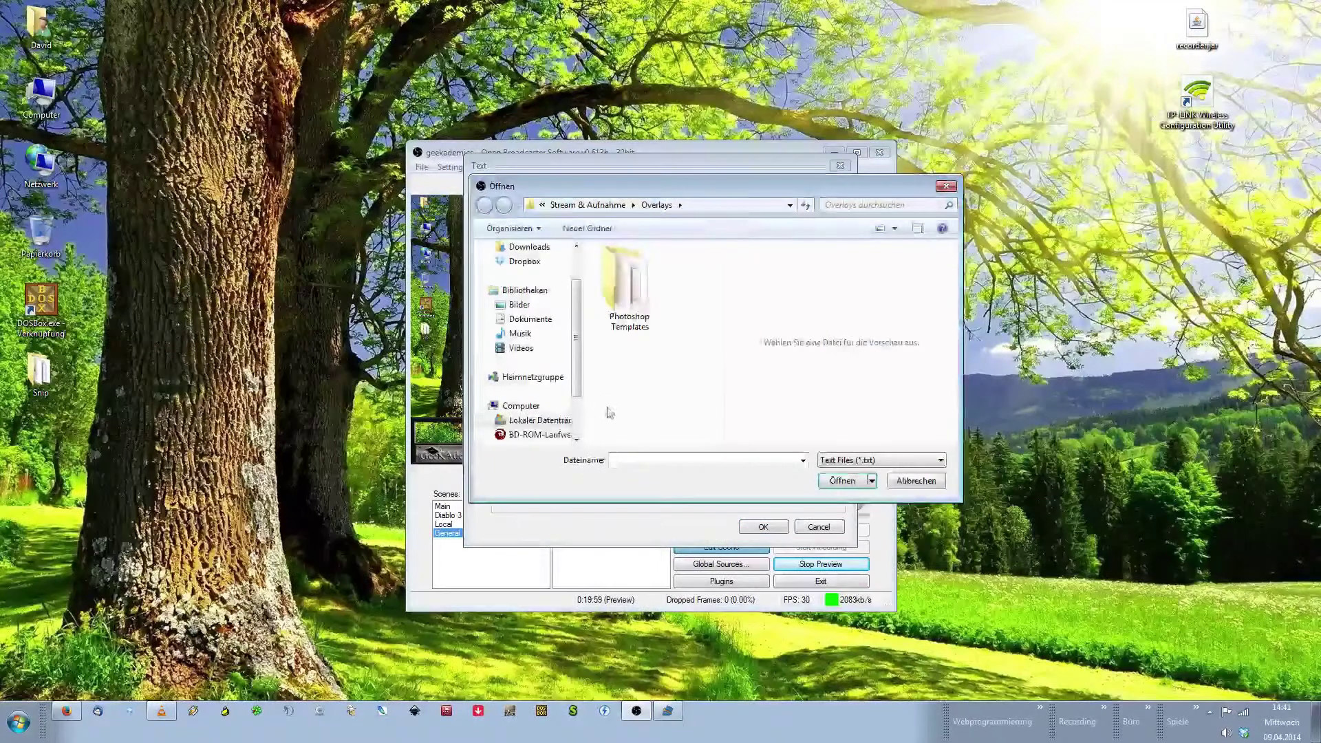
scroll(576, 331, up, 2)
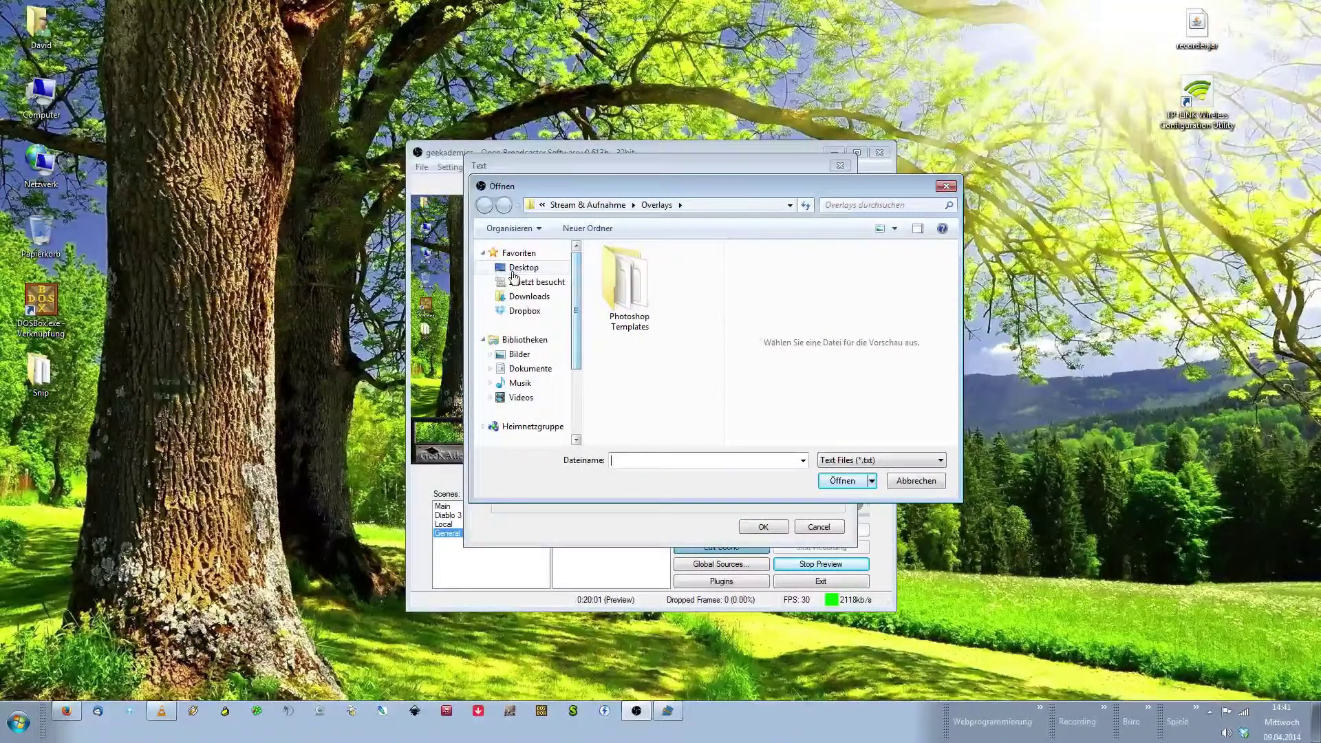
click(523, 267)
drag(717, 288, 717, 363)
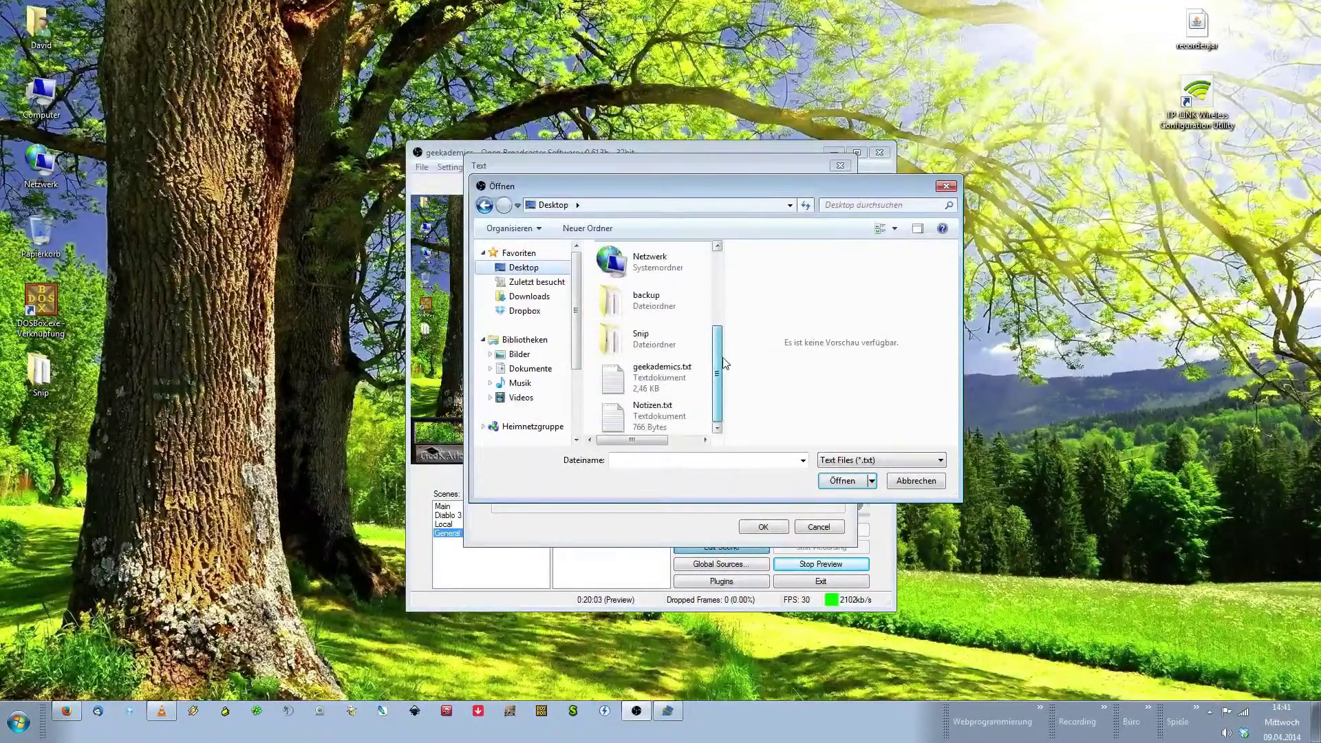
click(641, 338)
click(842, 481)
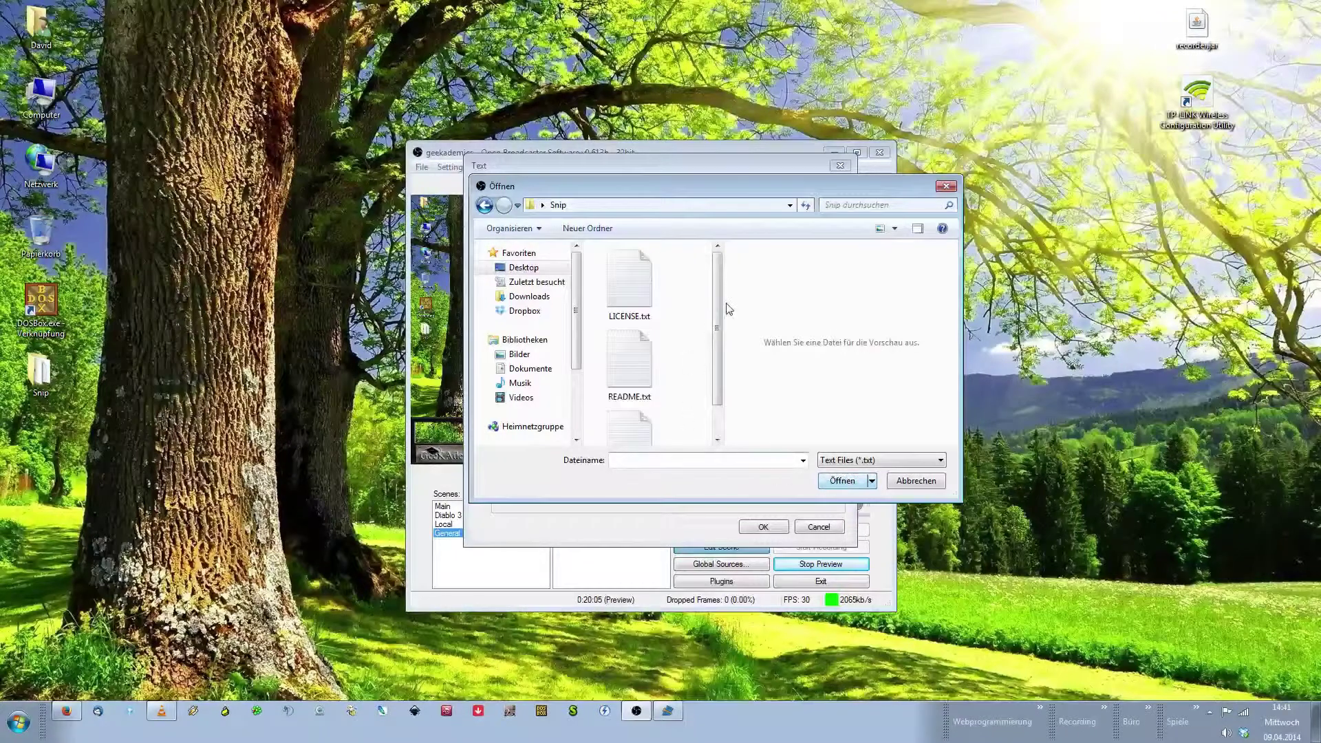
drag(721, 304, 631, 421)
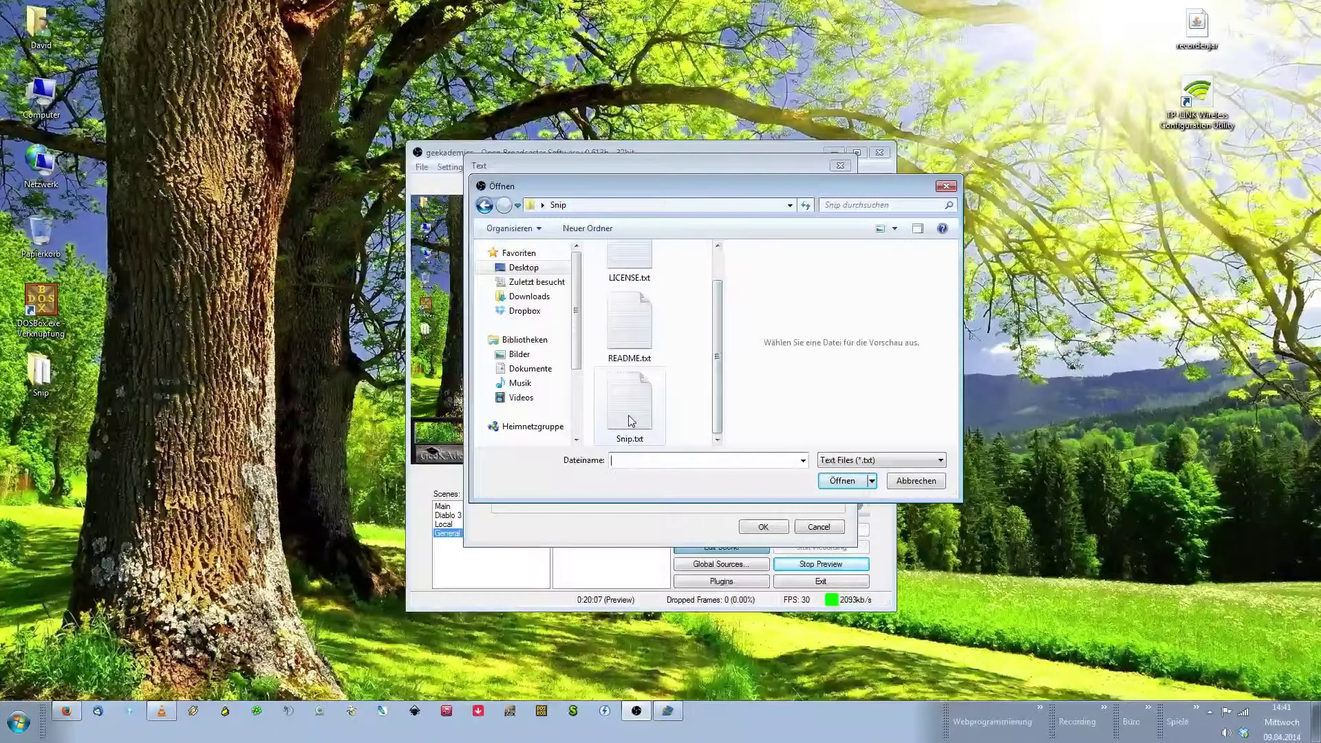
click(632, 421)
double_click(632, 421)
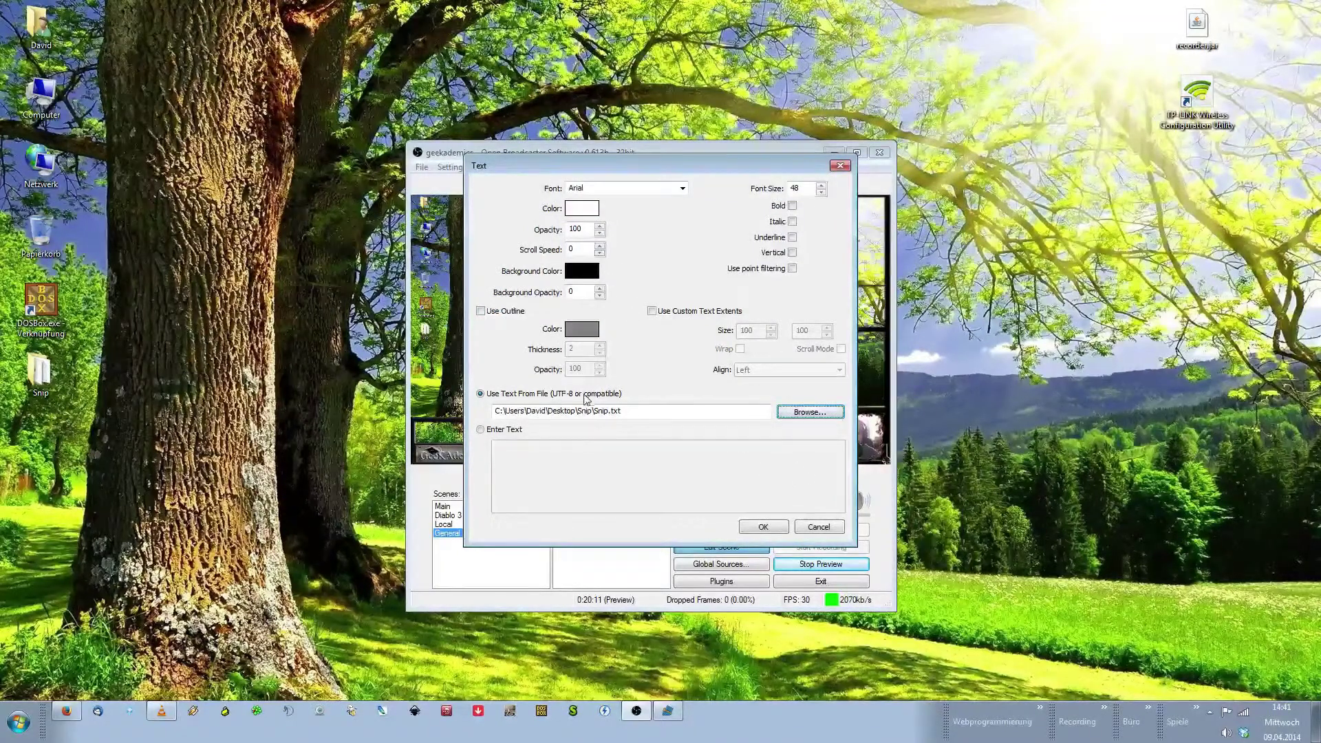
Set the text's scroll speed to 50 and its colour to red
double_click(581, 247)
text(50)
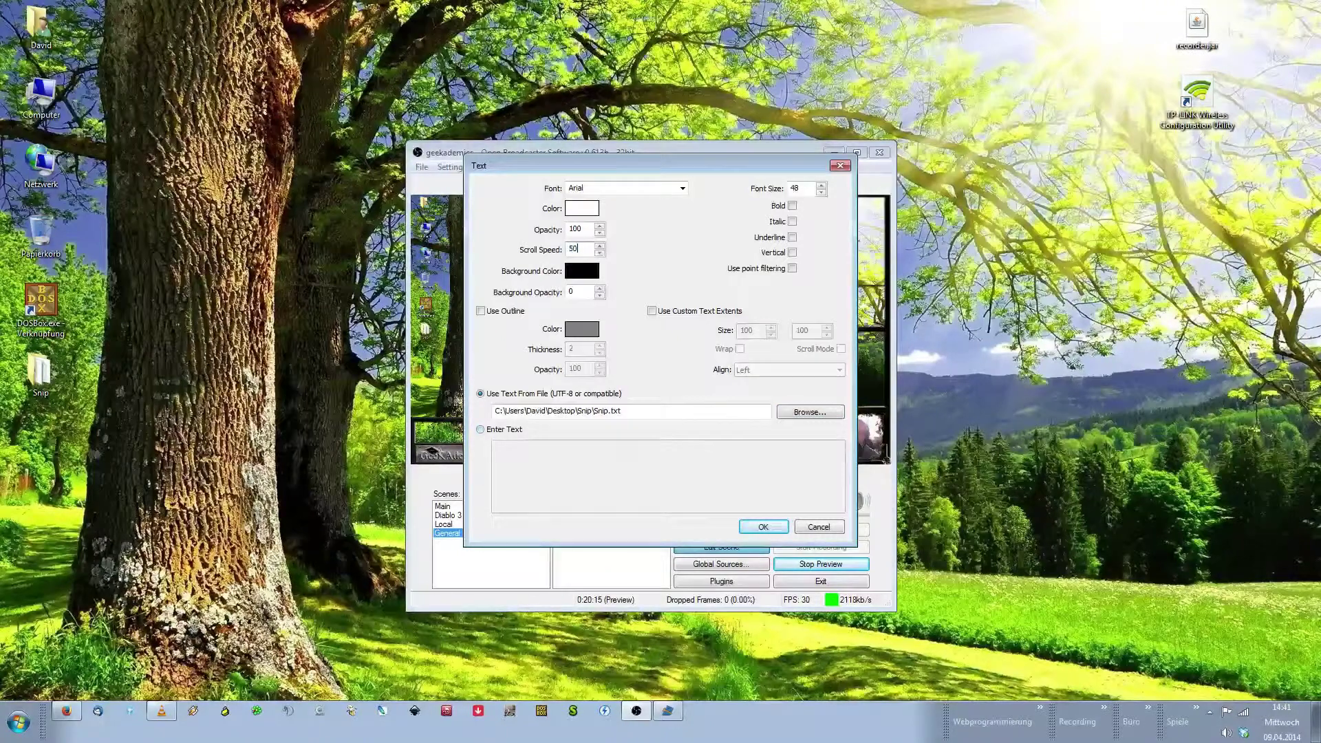
click(593, 212)
click(489, 233)
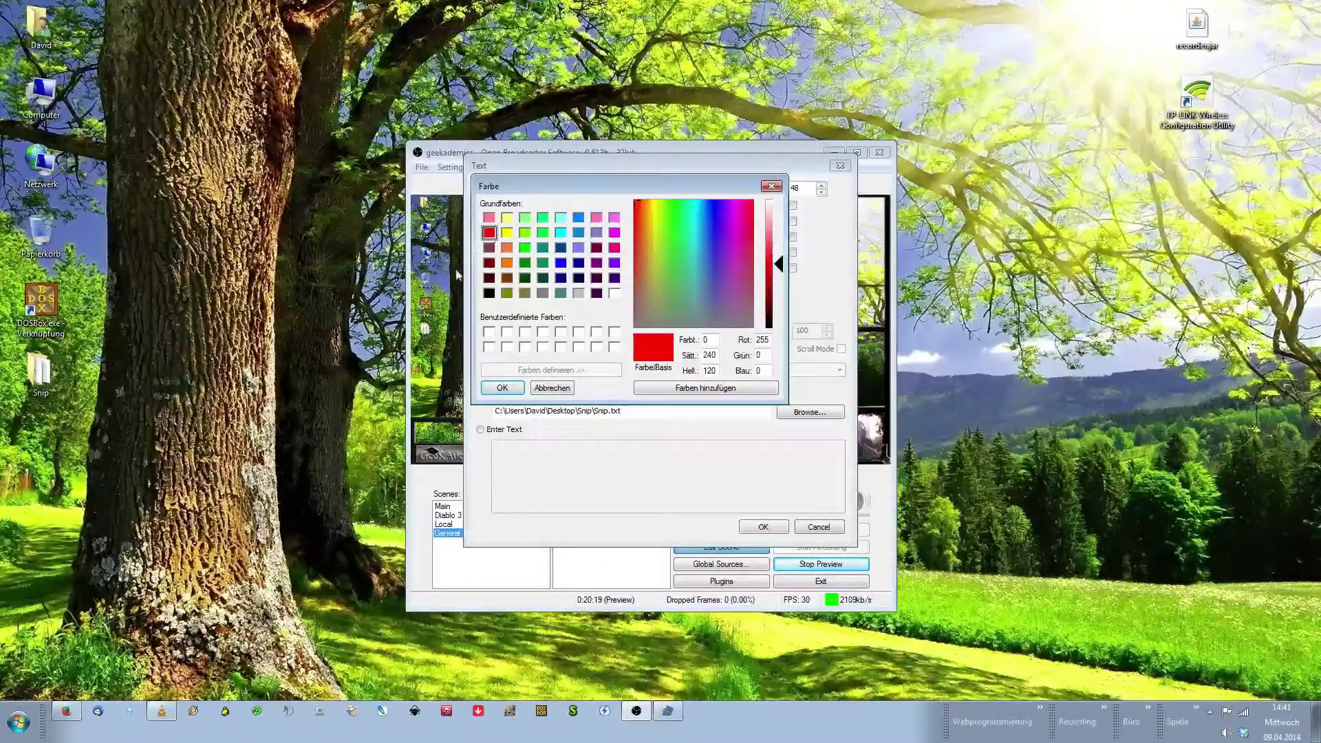
click(496, 387)
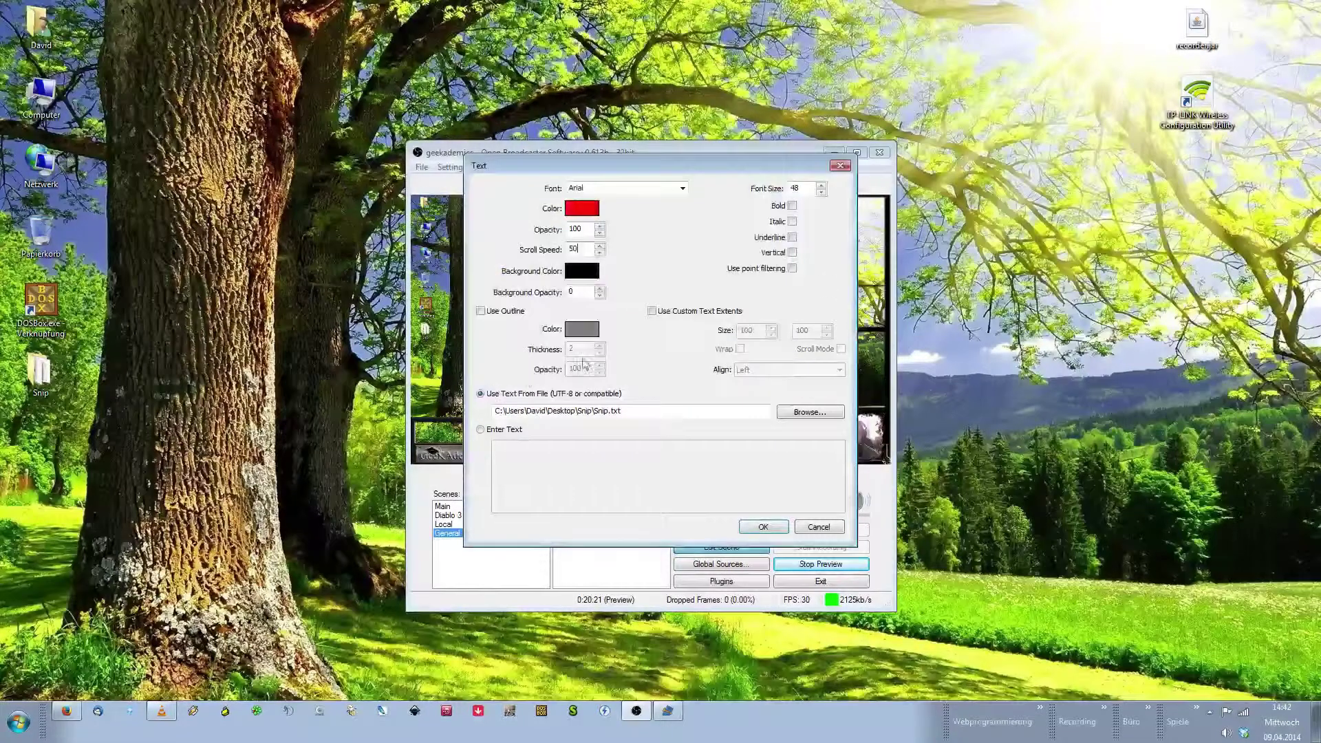
Make the text bold with custom text extents 400 wide, and apply the settings
click(793, 206)
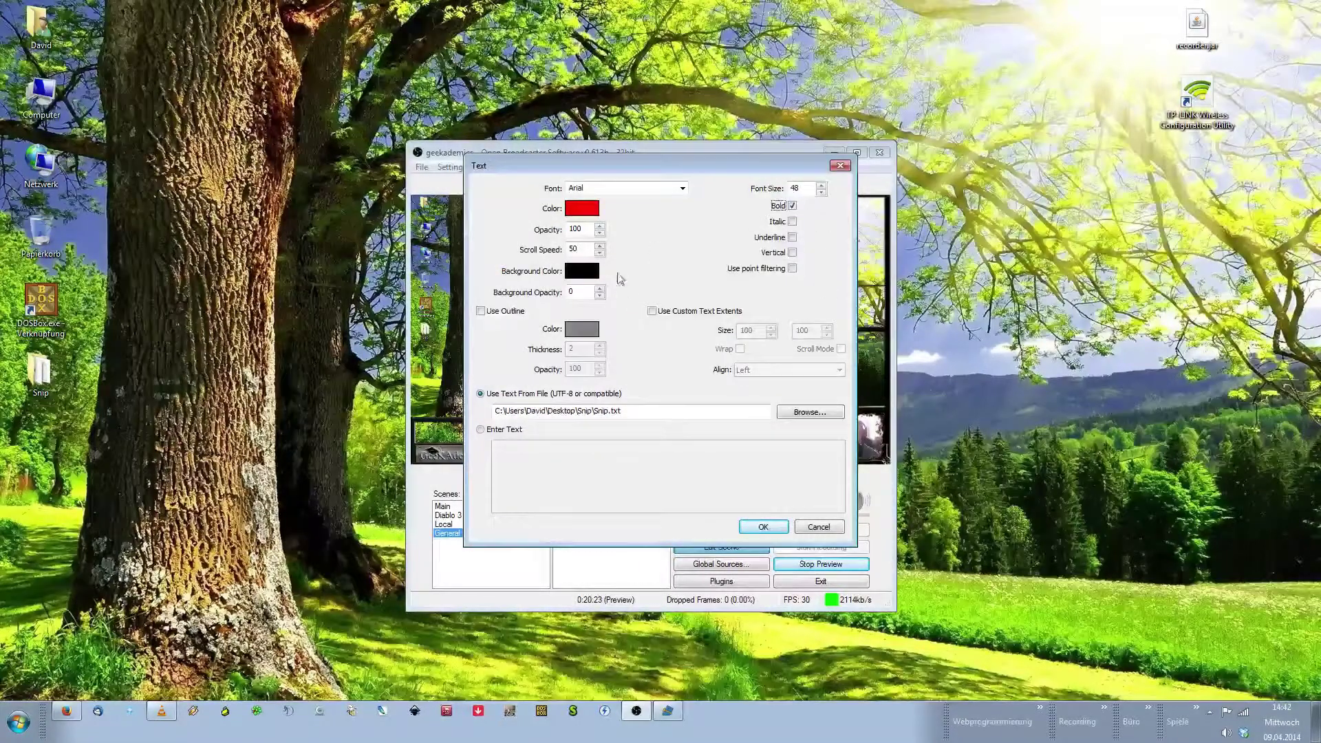
click(651, 311)
double_click(748, 331)
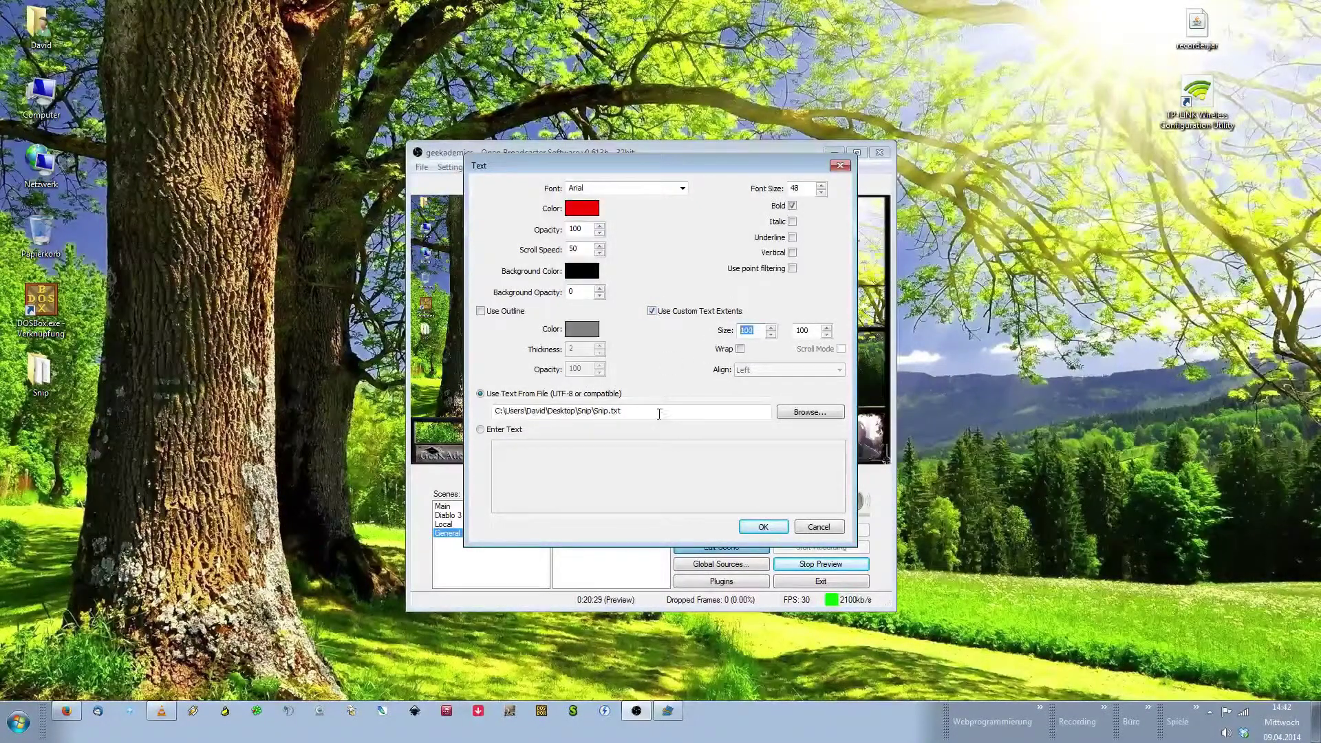
text(40)
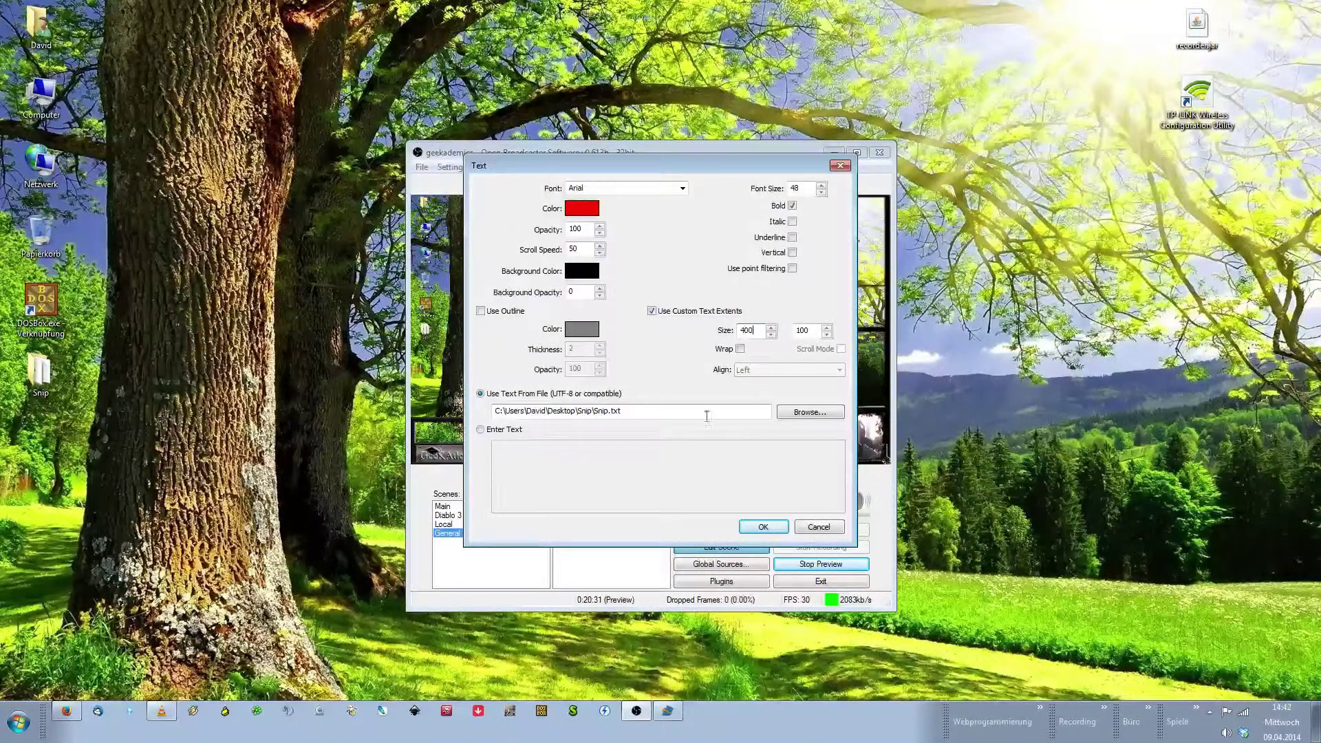
click(763, 527)
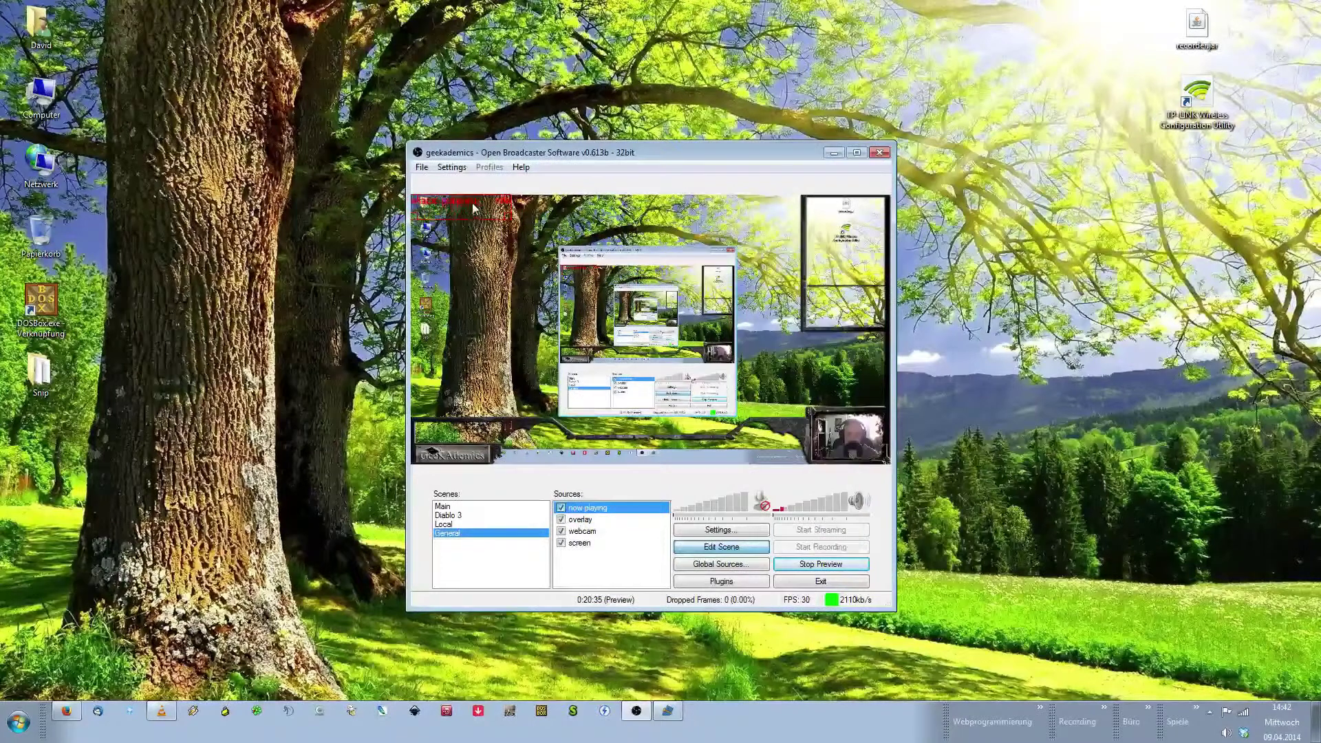
Place the now-playing text in the overlay's lower-left bar above the logo and narrow its box
drag(468, 211, 475, 438)
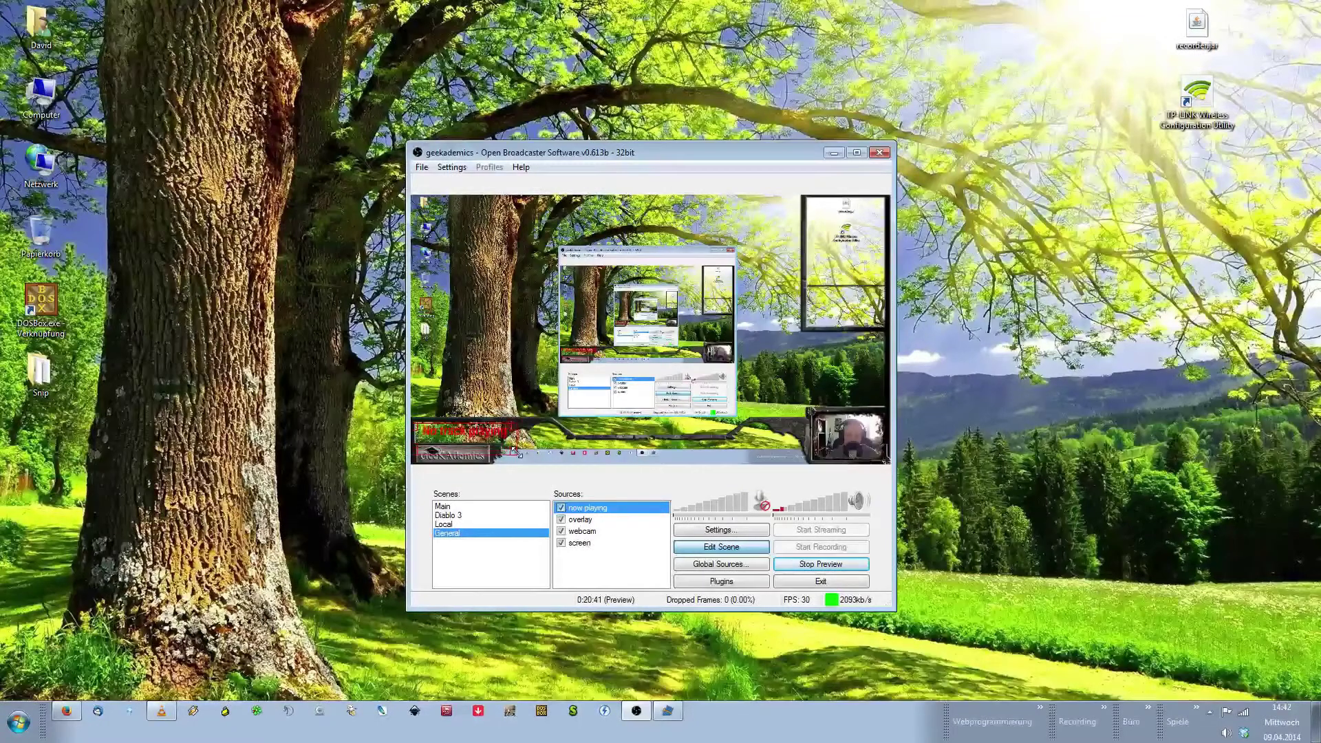
drag(517, 433, 500, 436)
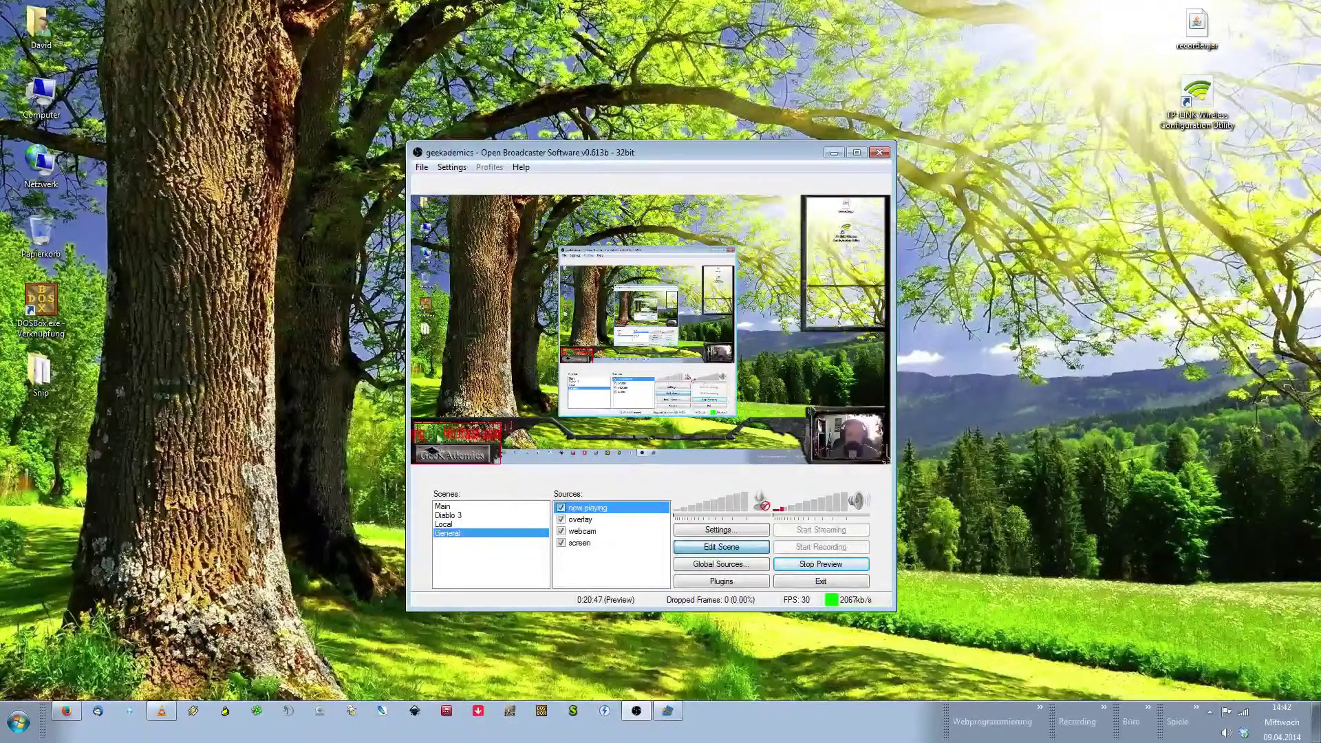
Move Winamp top-left, play Godsmack - Vampires, select the overlay source, then close Winamp
click(192, 711)
drag(1075, 322, 522, 32)
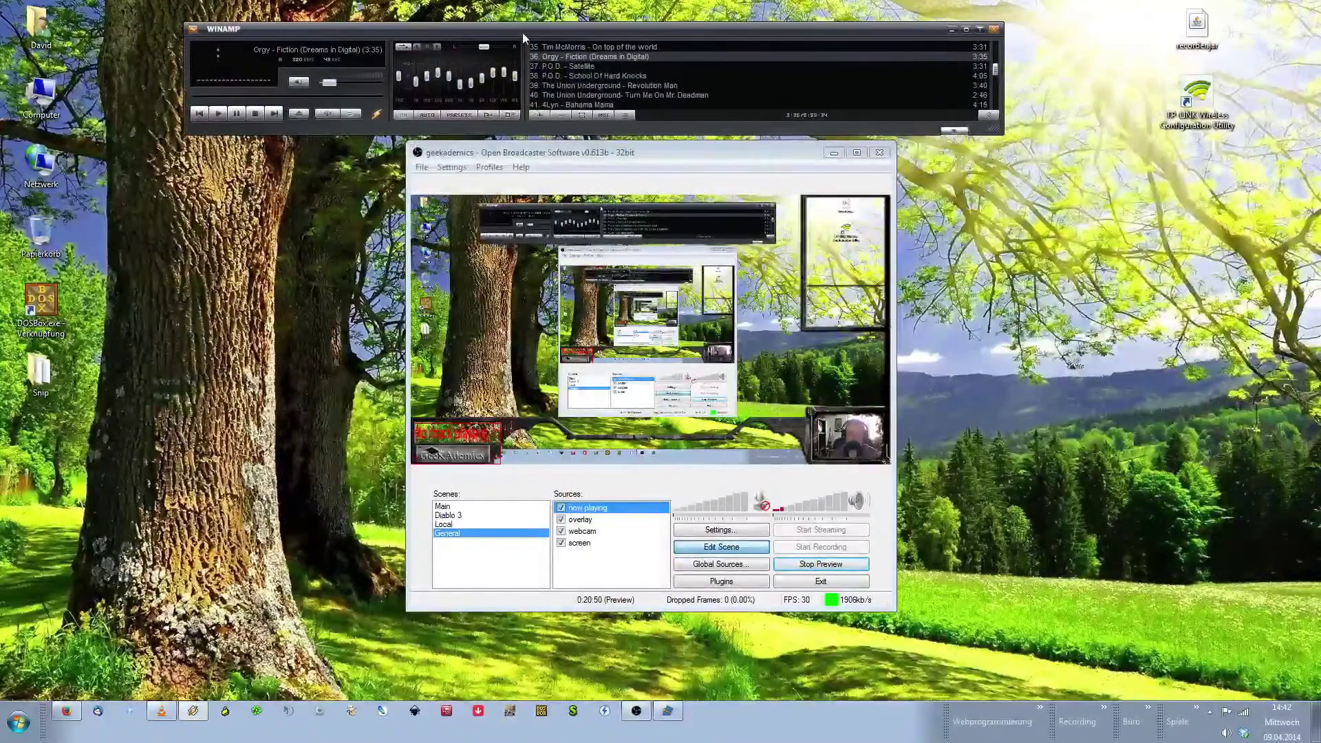
double_click(584, 55)
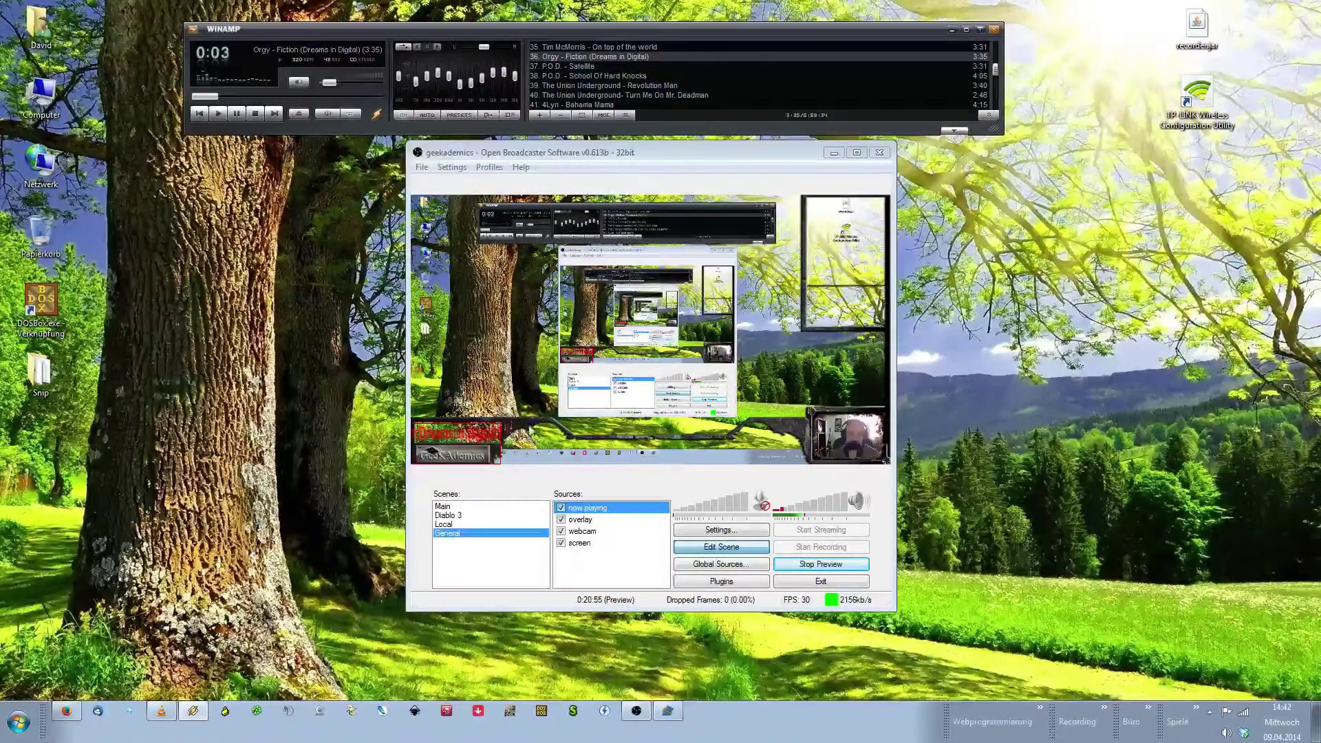
scroll(634, 84, up, 4)
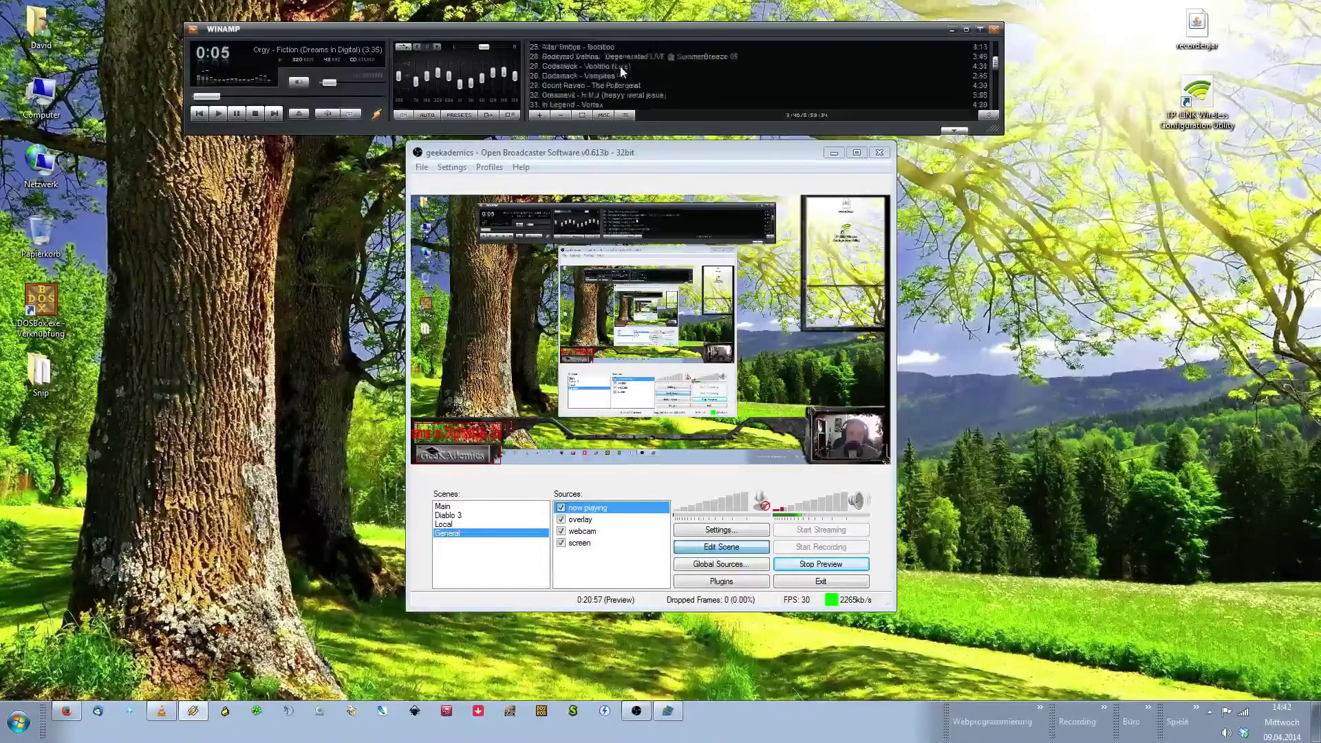
double_click(599, 95)
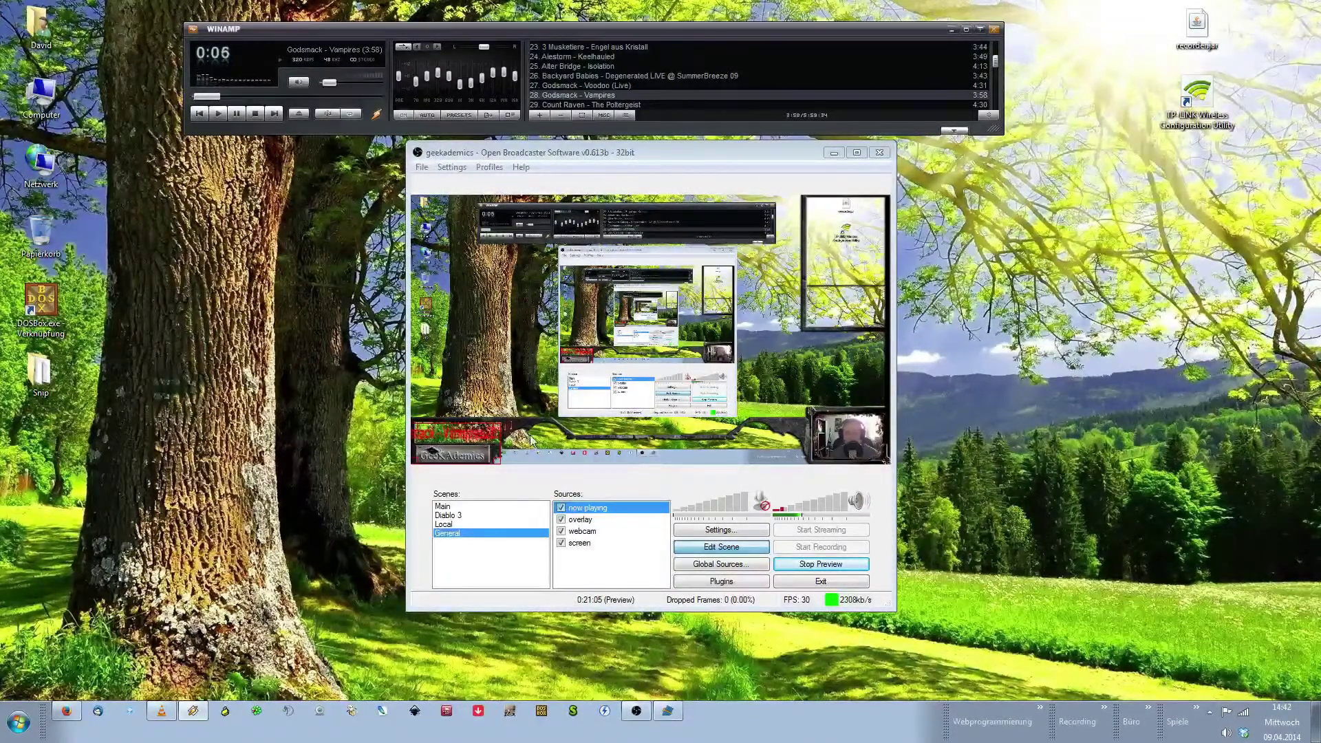
click(435, 469)
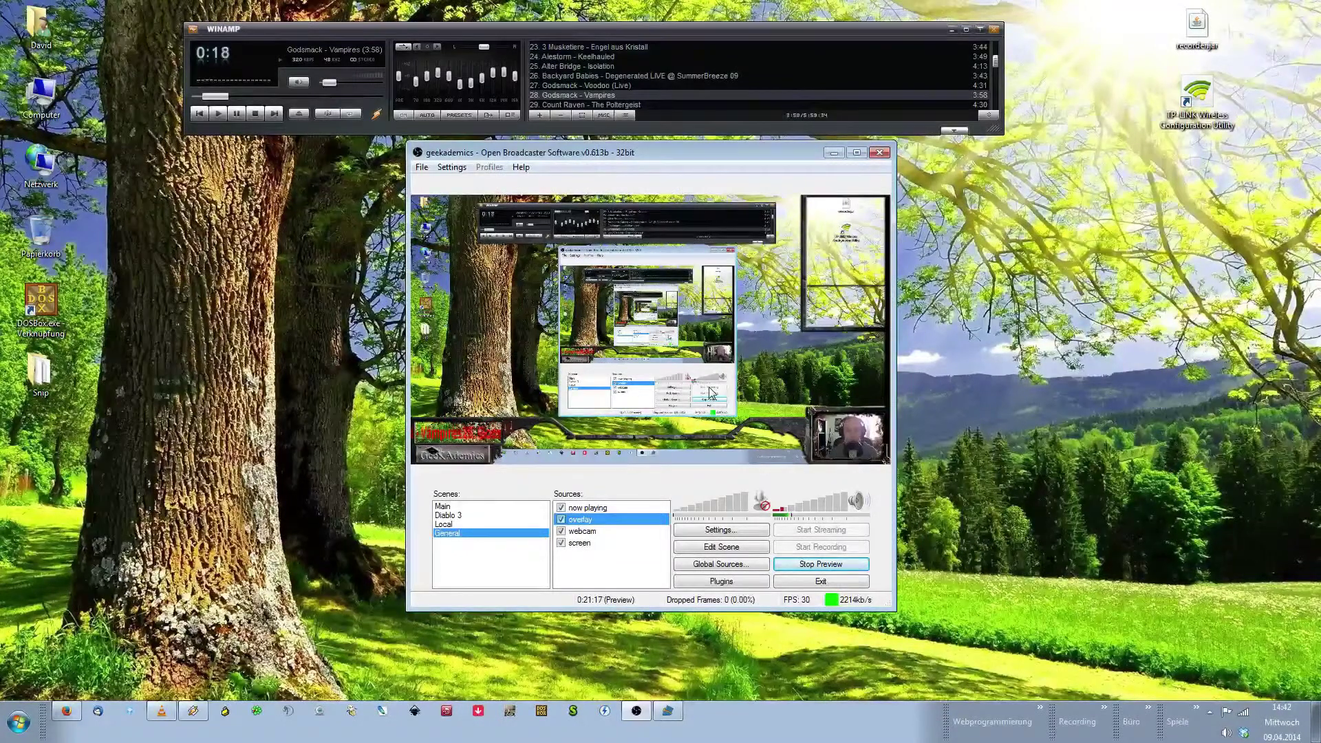
click(997, 32)
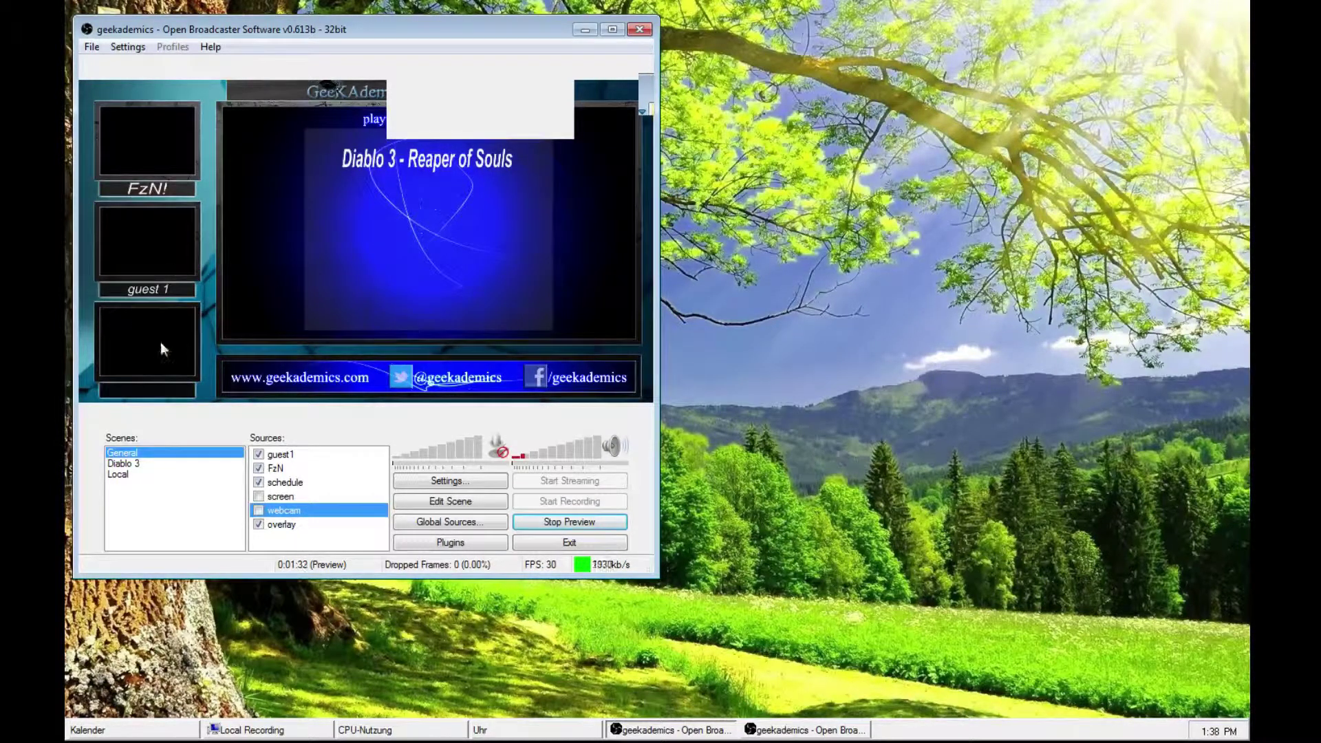
Turn on the webcam and desktop screen capture sources in the General scene
click(259, 510)
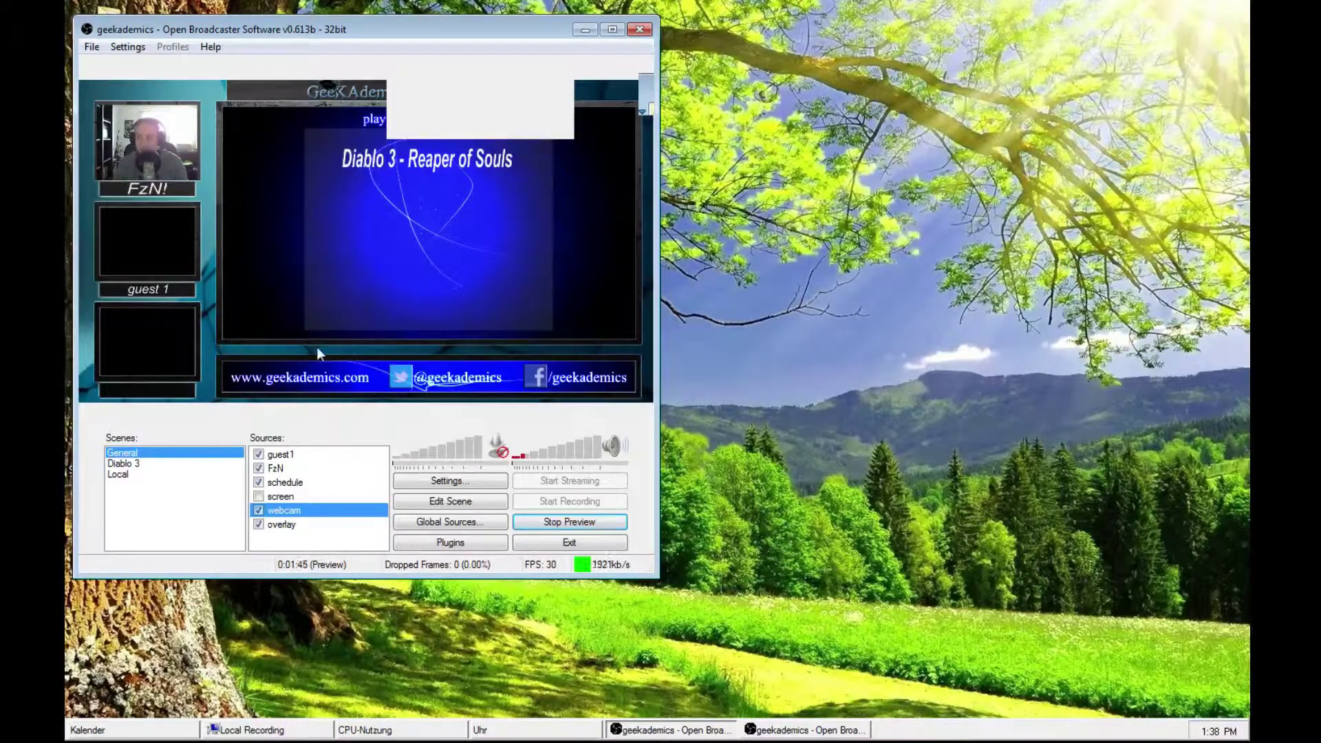
click(259, 496)
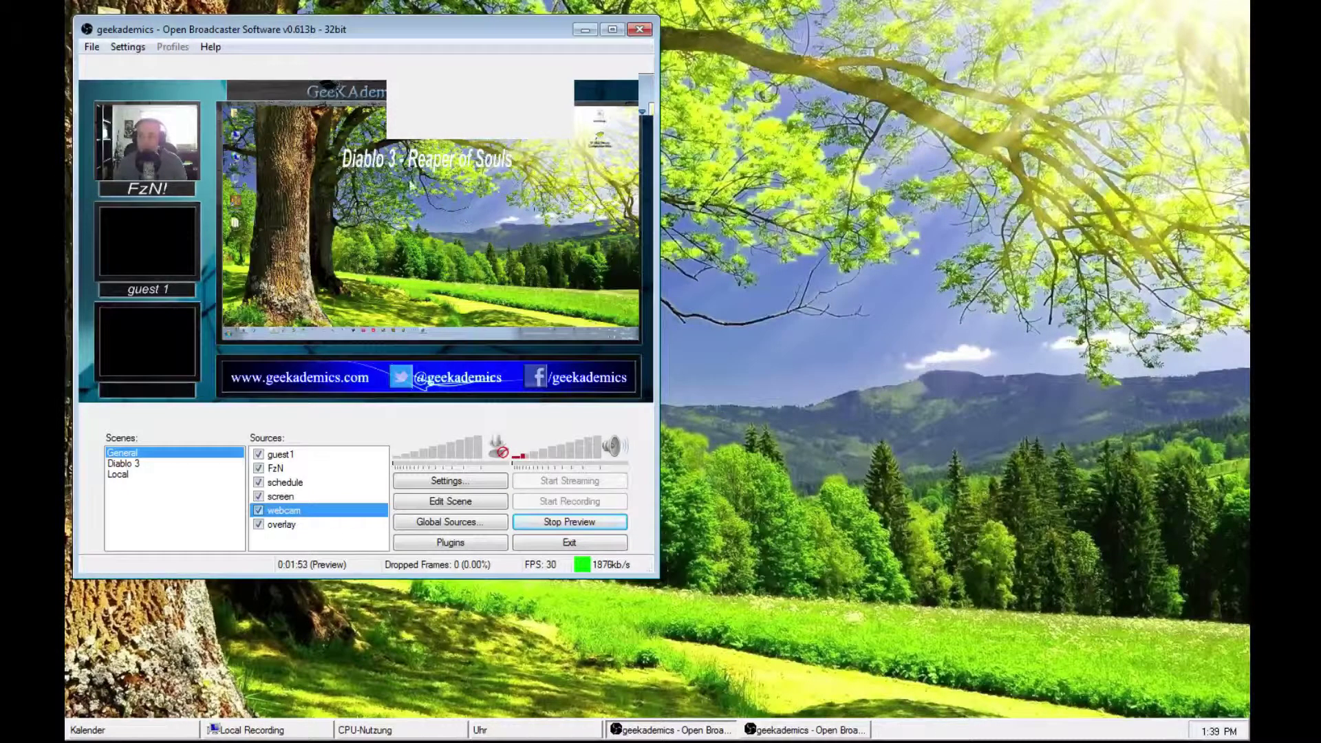
Hide the Diablo 3 schedule title source so live gameplay shows beside the webcam
click(259, 483)
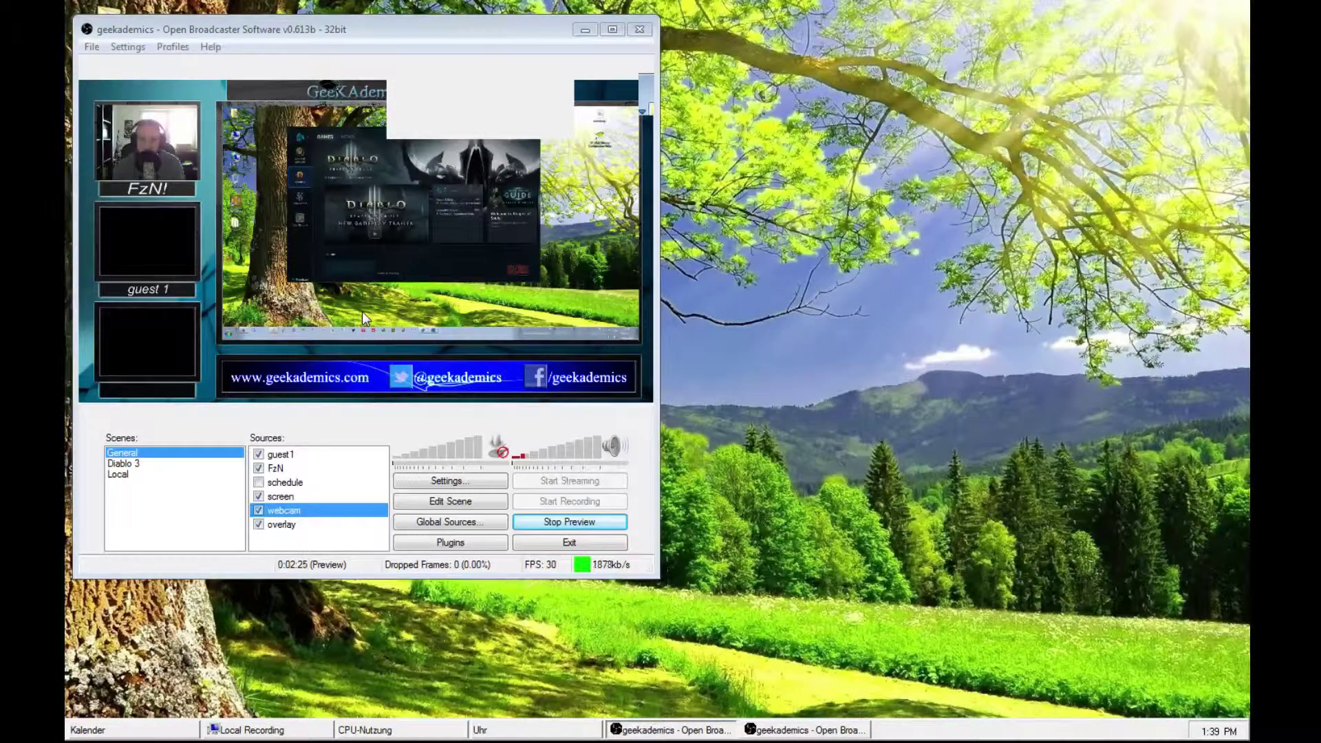
click(136, 464)
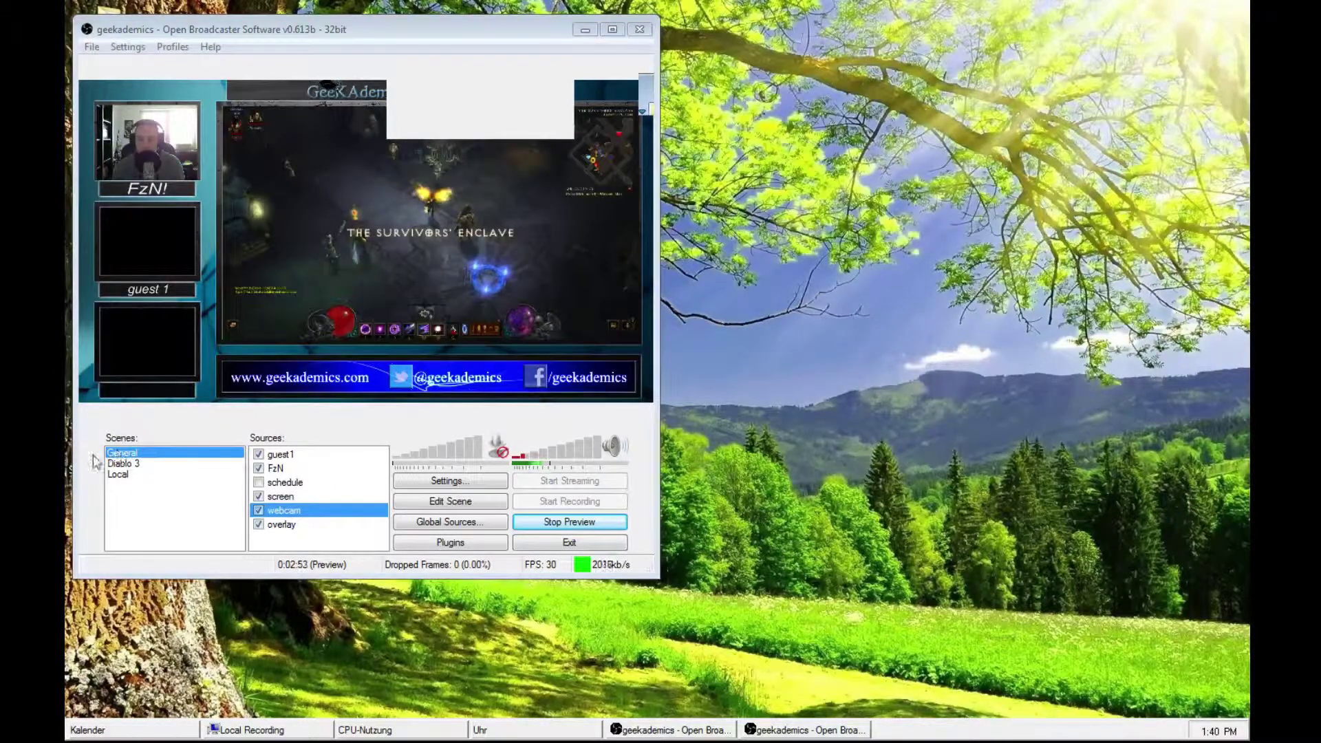
Switch the preview to the Diablo 3 scene and return to the running game
click(140, 465)
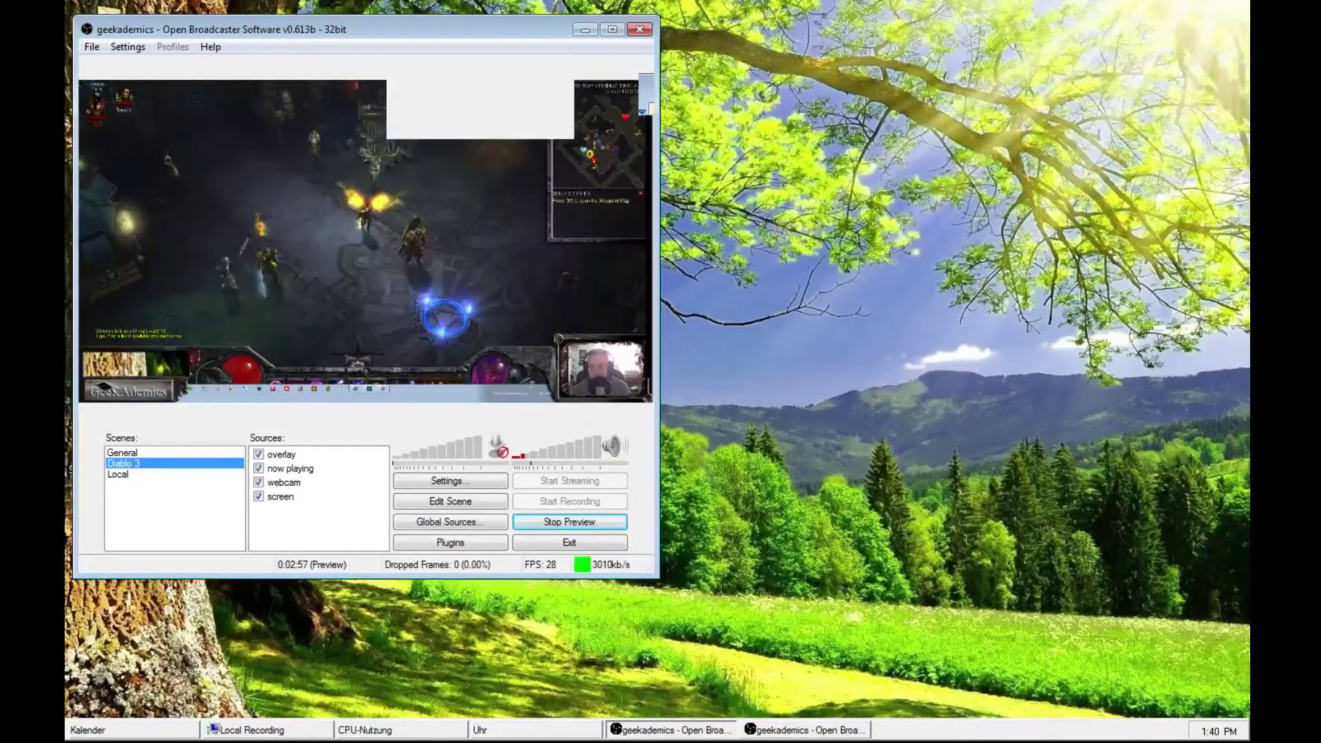
key(alt+Tab)
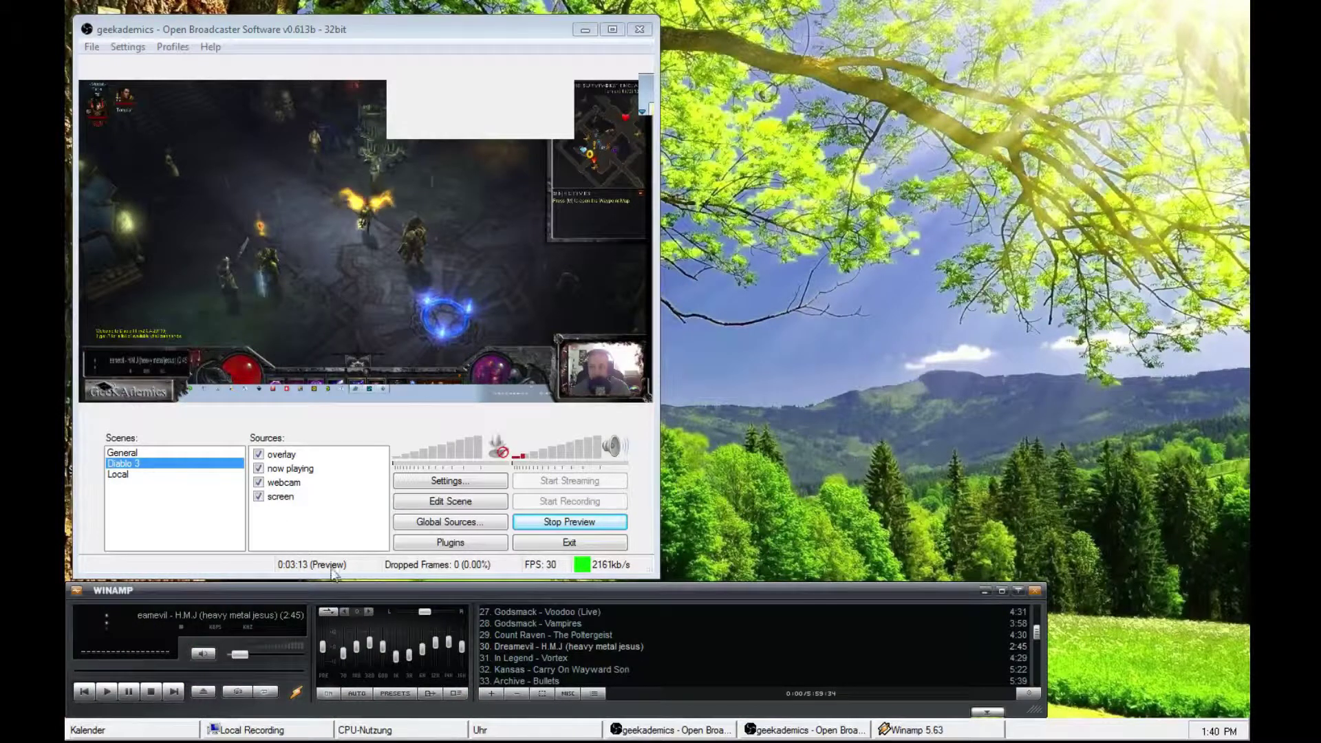
Play 'Kansas - Carry On Wayward Son' in Winamp with the OBS preview on General
double_click(561, 671)
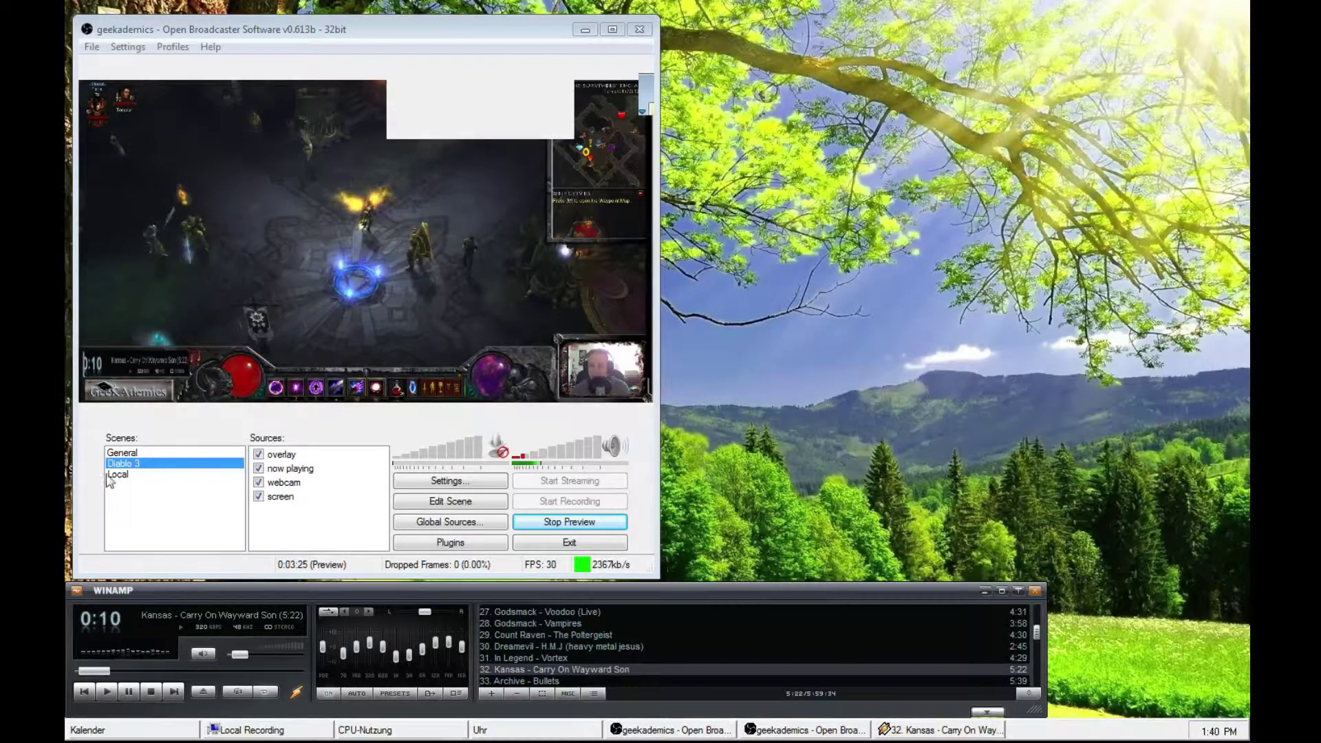
click(147, 452)
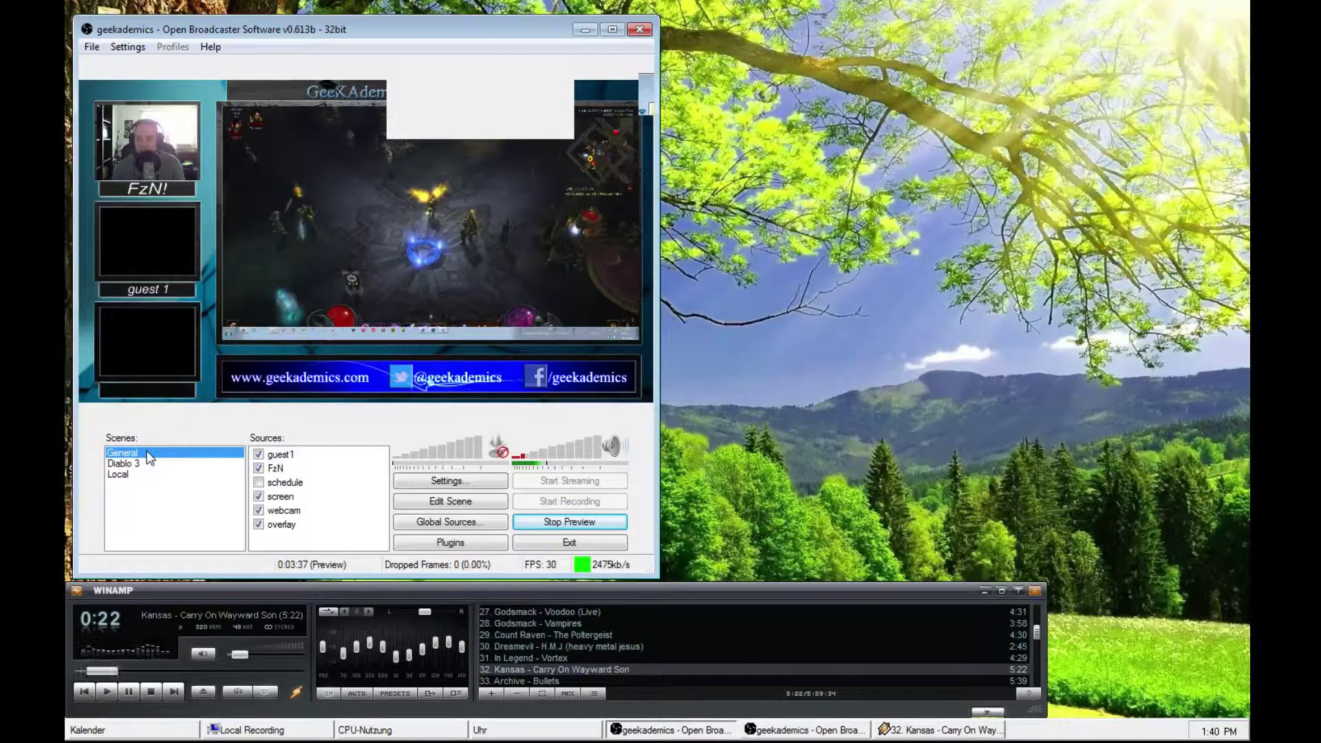
Leave Diablo 3 for the desktop and pause Winamp's playback
key(alt+Tab)
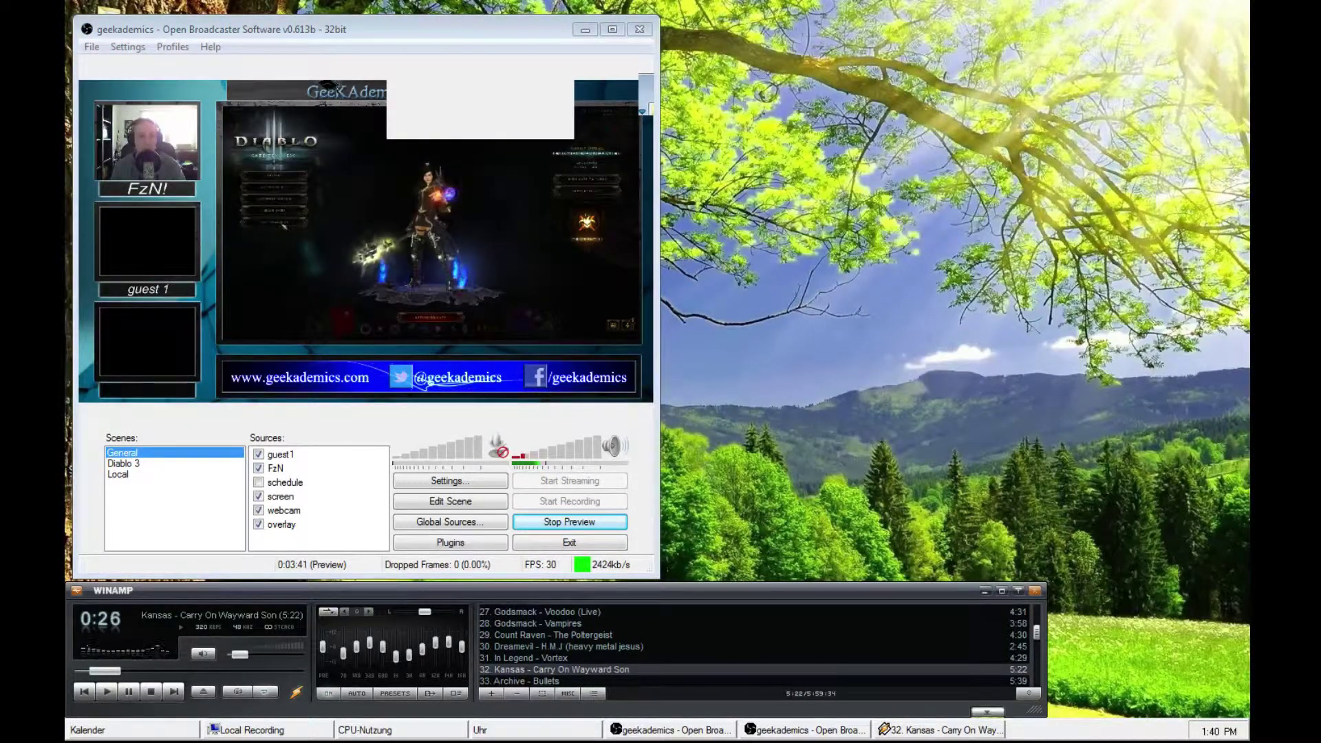
key(alt+Tab)
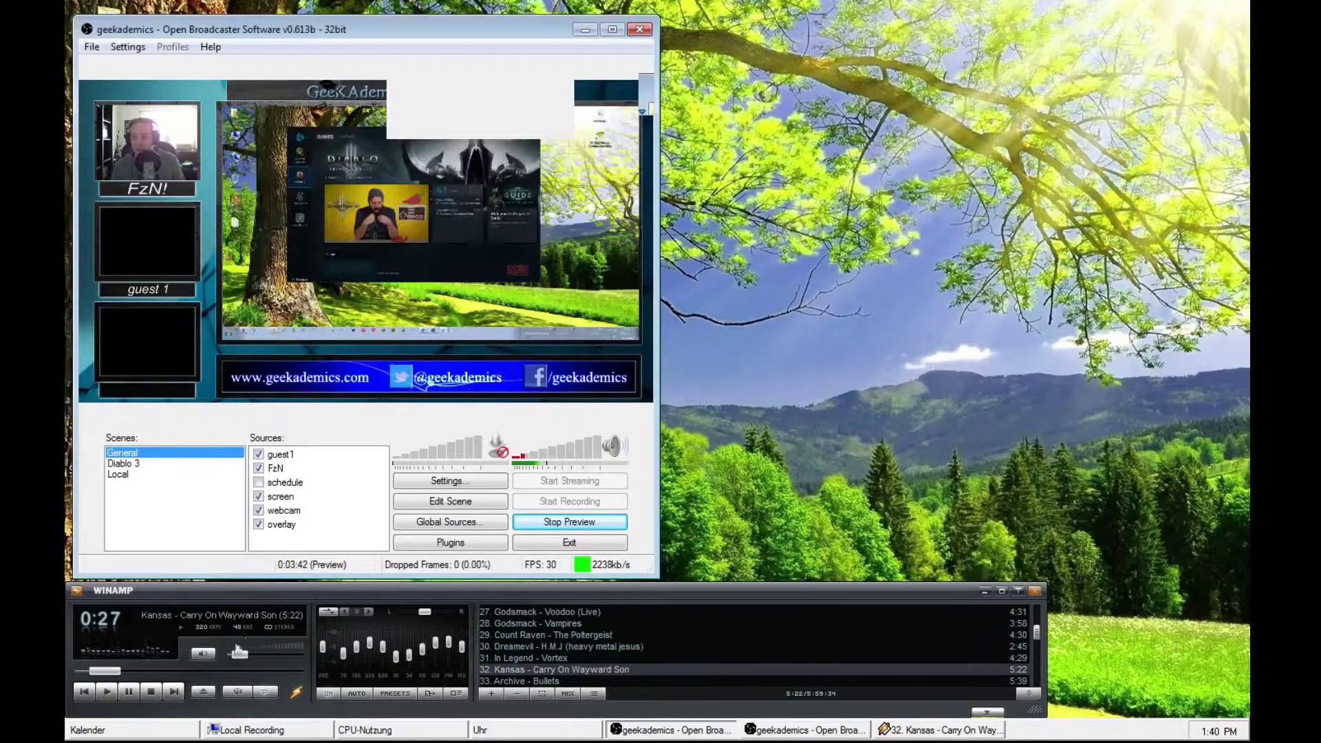
click(128, 691)
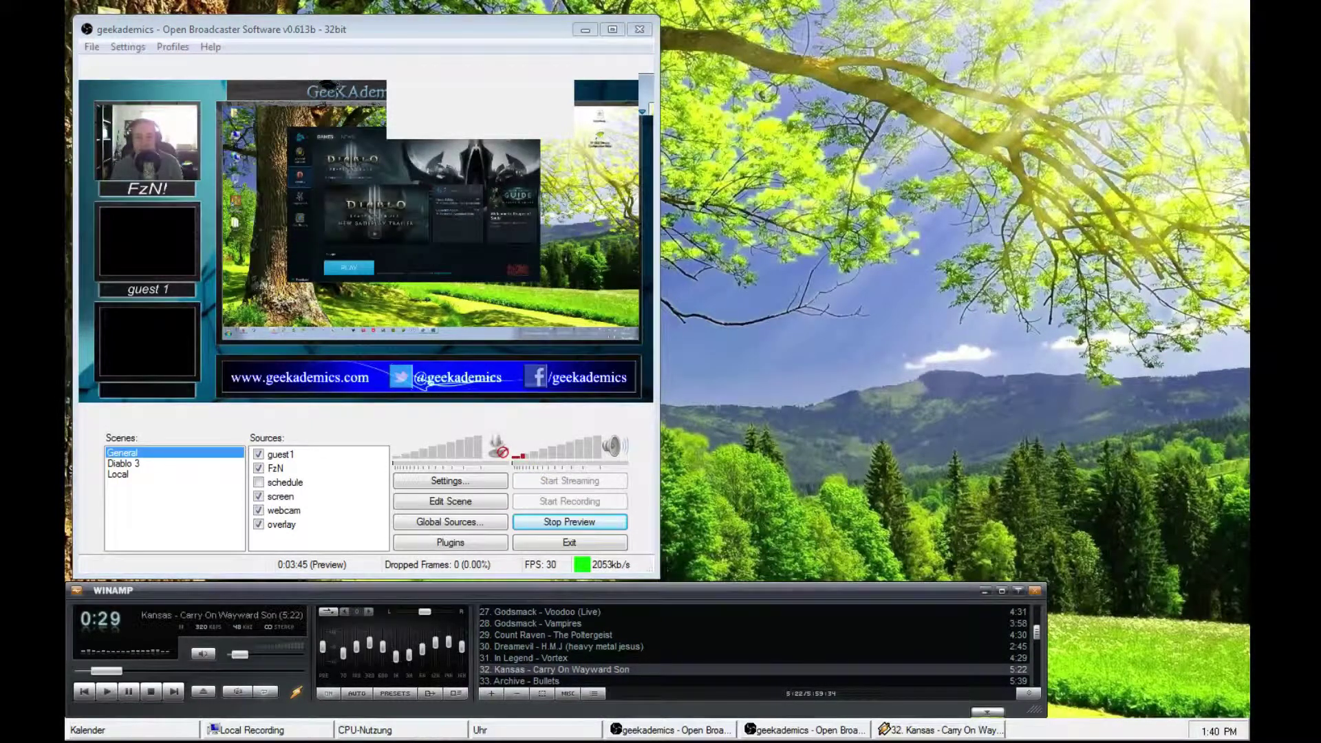